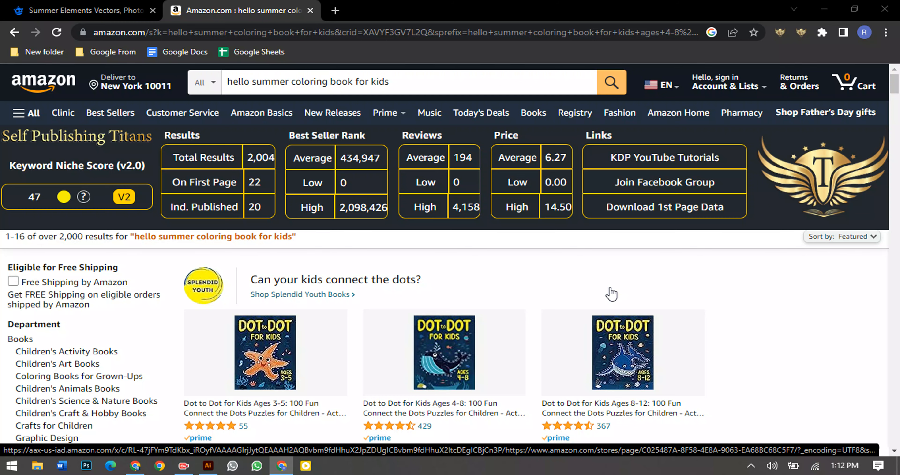
- Open the first organic result, the Hello Summer Coloring Book For Kids with beach trips and activities, in a separate background tab
scroll(597, 297, down, 6)
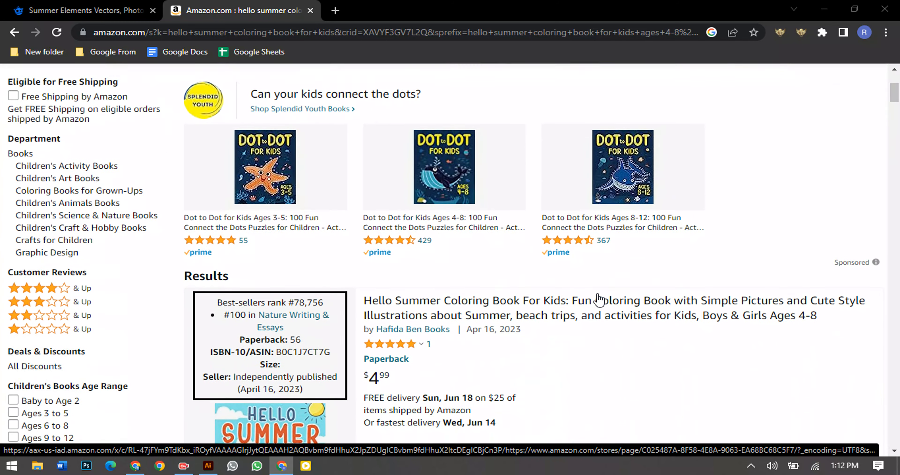
scroll(599, 299, up, 3)
scroll(599, 300, up, 3)
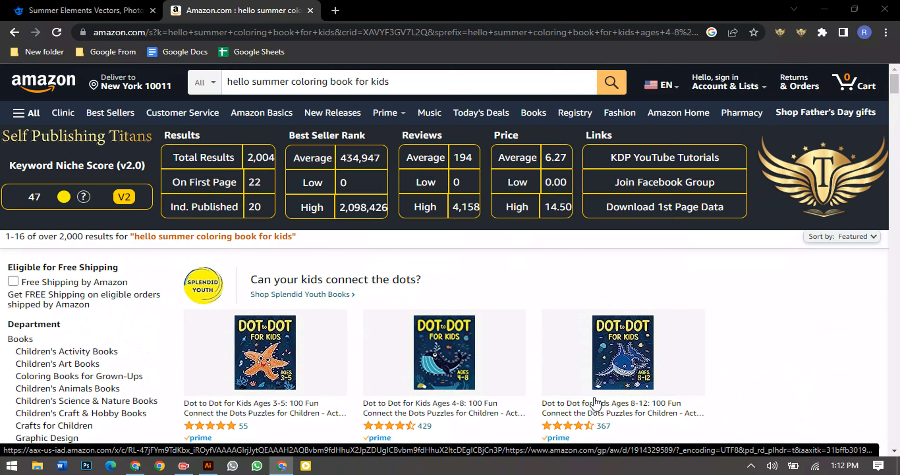
scroll(591, 402, down, 6)
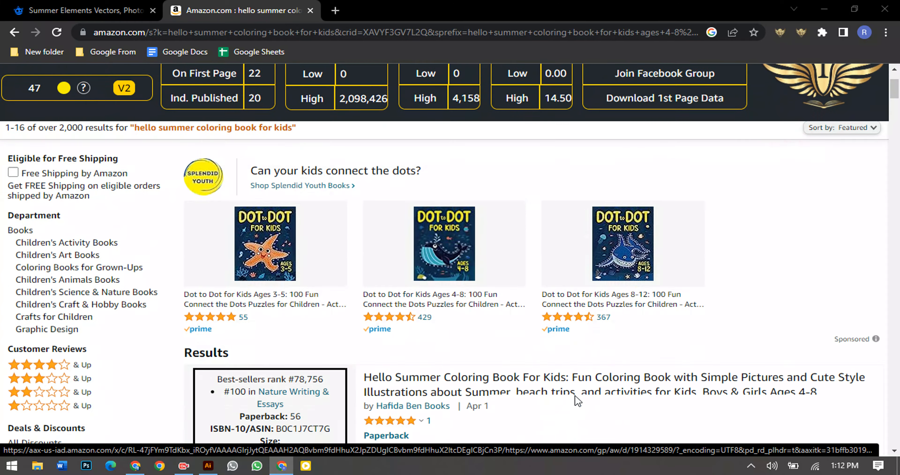
scroll(533, 391, down, 2)
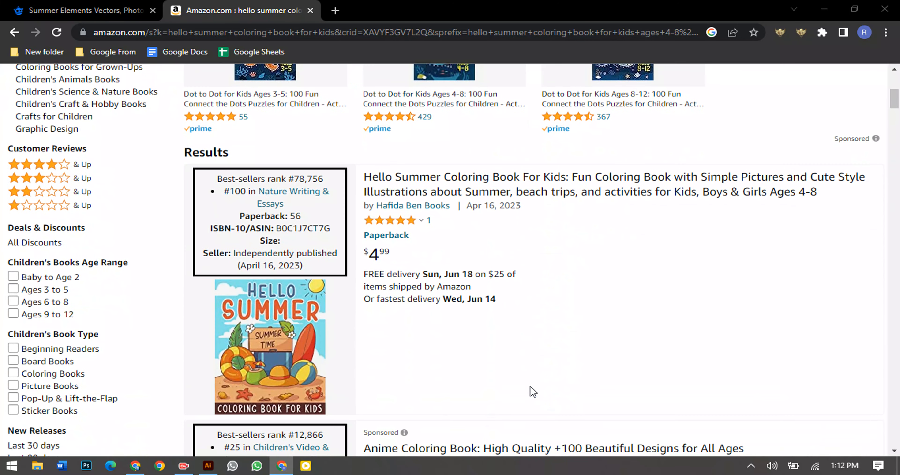
middle_click(468, 201)
- Open the Buddy Bee Hello Summer Coloring Book For Kids from the search results in another background tab
scroll(472, 217, down, 7)
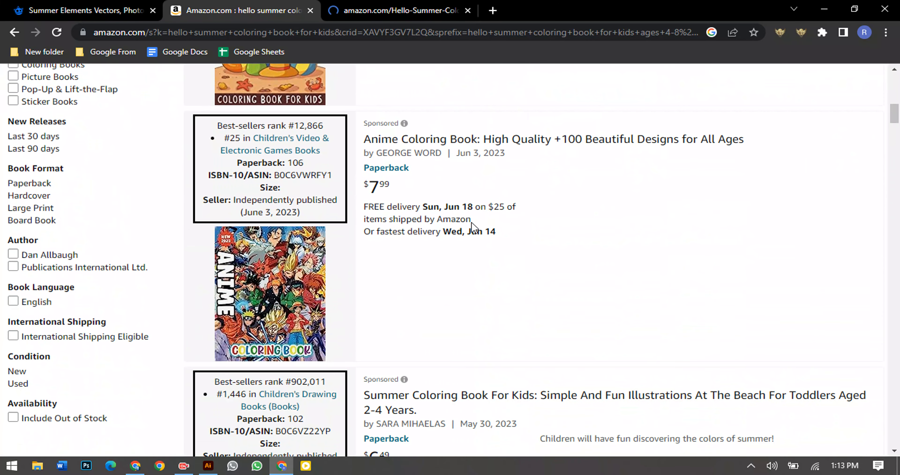
scroll(479, 252, down, 10)
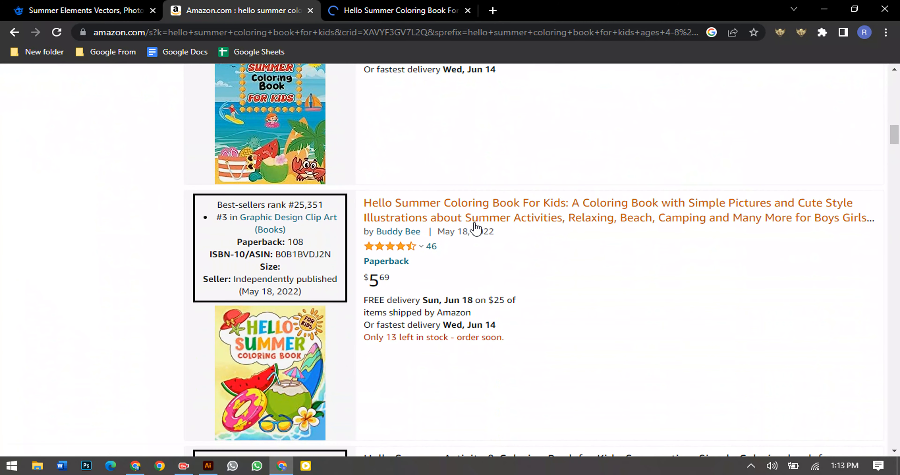
middle_click(476, 229)
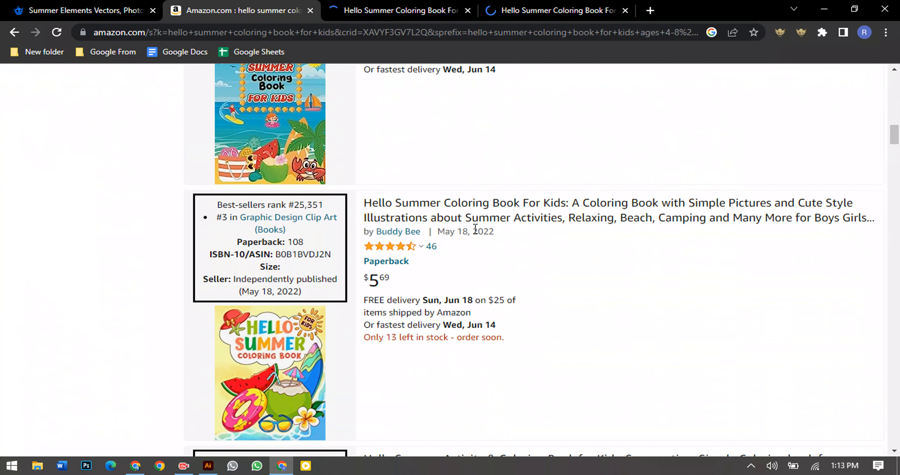
- Look through the following results and try to open the Little Joy Press Hello Summer Activity Book for Kids in a separate tab
scroll(504, 244, down, 2)
scroll(504, 244, down, 7)
scroll(510, 247, down, 7)
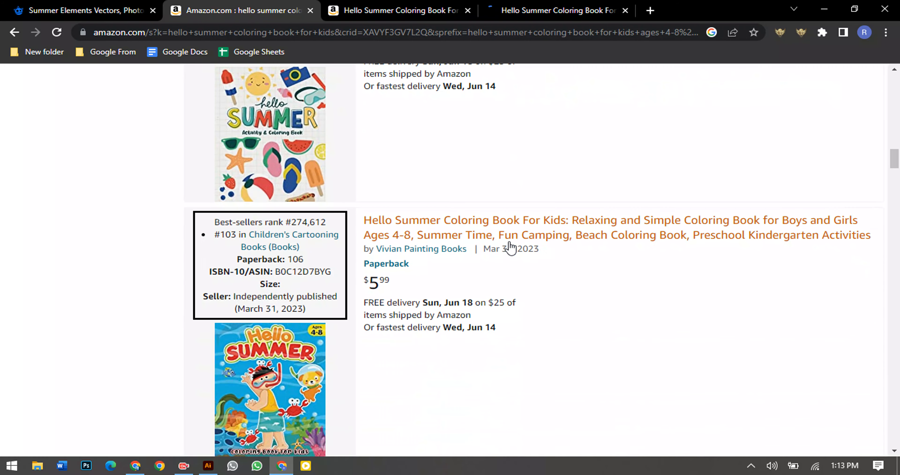
scroll(510, 248, up, 5)
scroll(511, 245, down, 13)
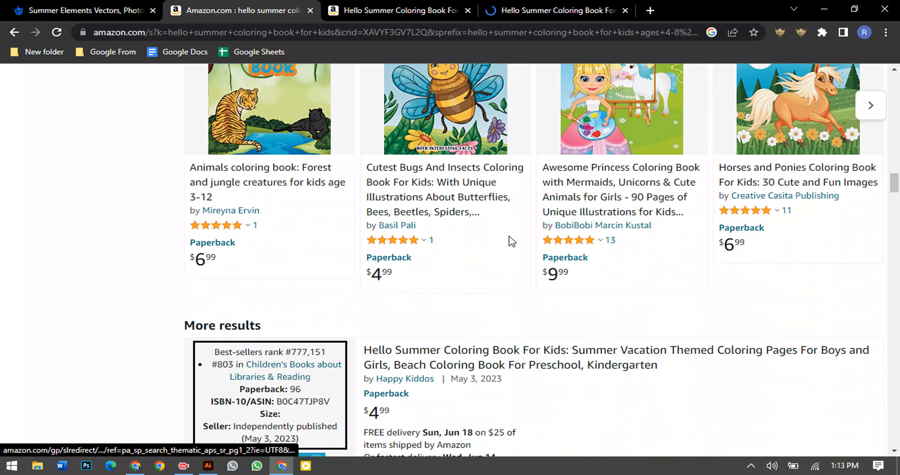
scroll(511, 241, up, 3)
scroll(522, 245, down, 11)
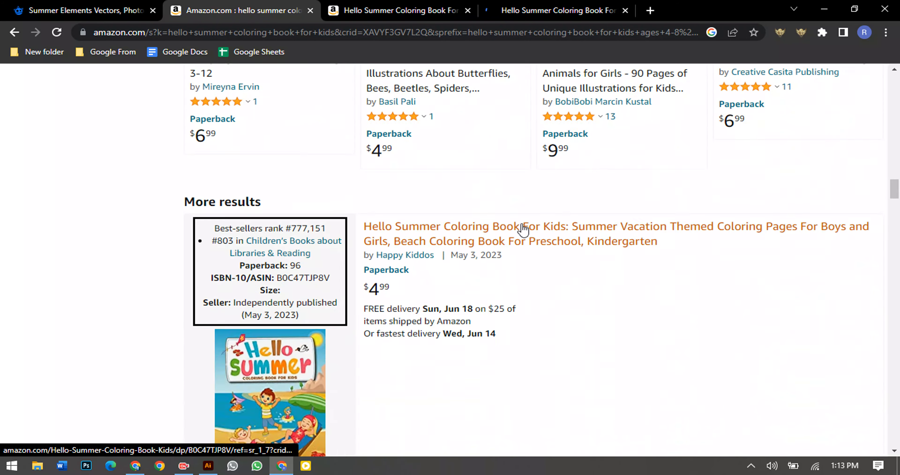
scroll(524, 229, up, 5)
scroll(531, 247, down, 9)
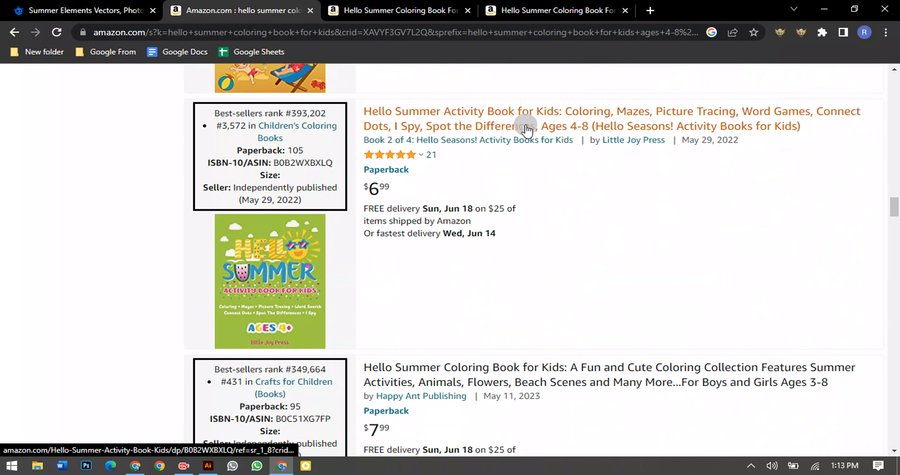
middle_click(541, 129)
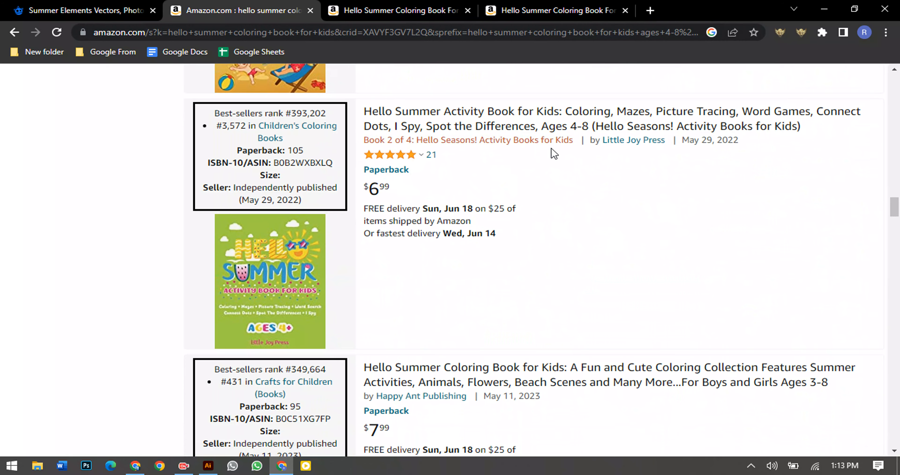
- Examine the covers, best-seller ranks and prices of the remaining summer coloring books in the results
scroll(516, 200, down, 5)
scroll(518, 214, up, 2)
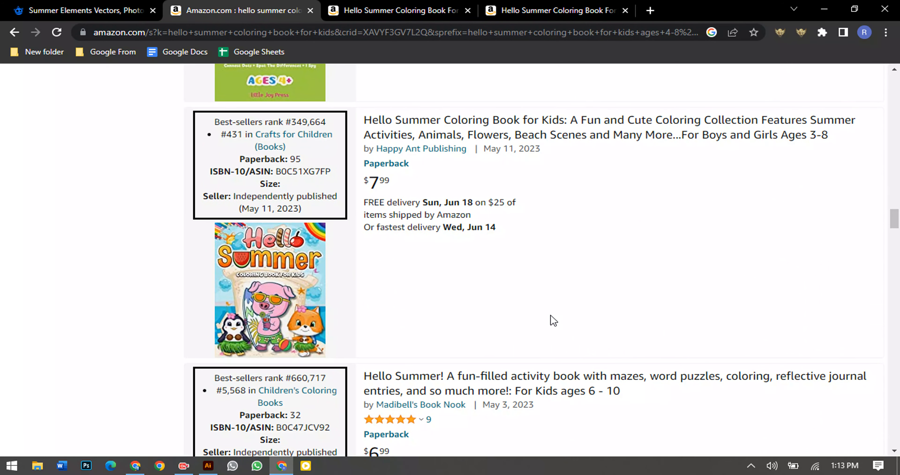
scroll(537, 280, down, 3)
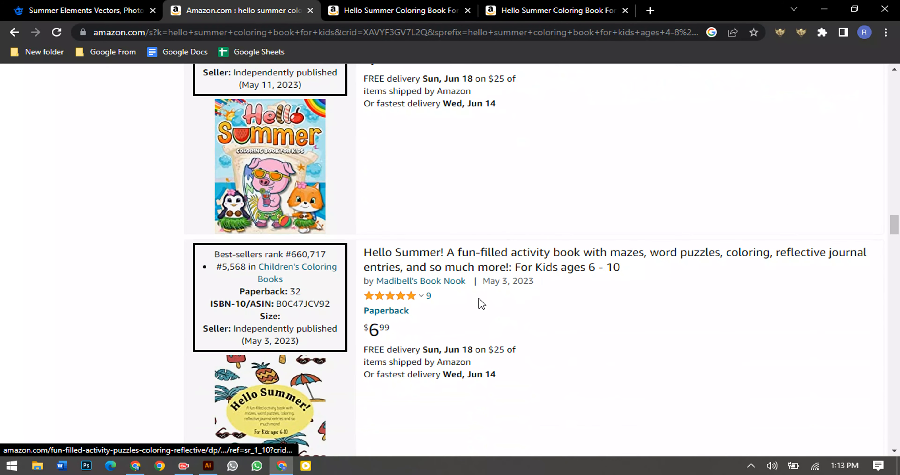
scroll(593, 290, down, 10)
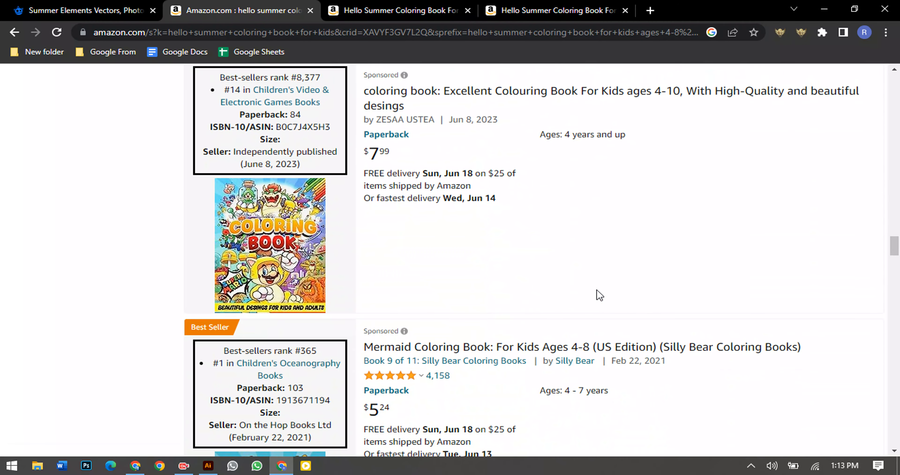
scroll(534, 314, down, 11)
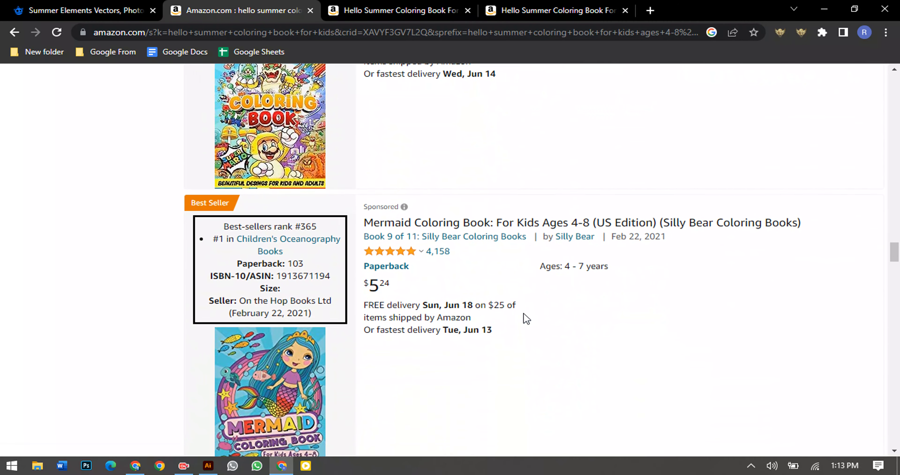
scroll(522, 304, down, 2)
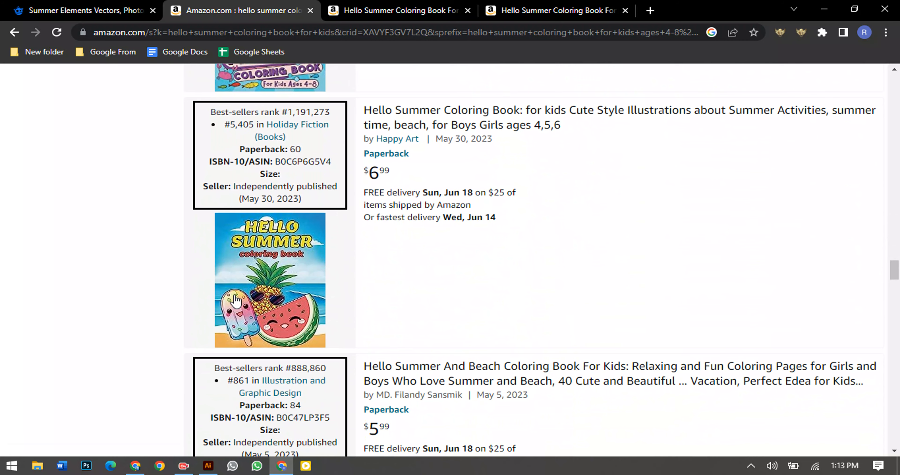
scroll(458, 234, down, 2)
scroll(452, 224, down, 5)
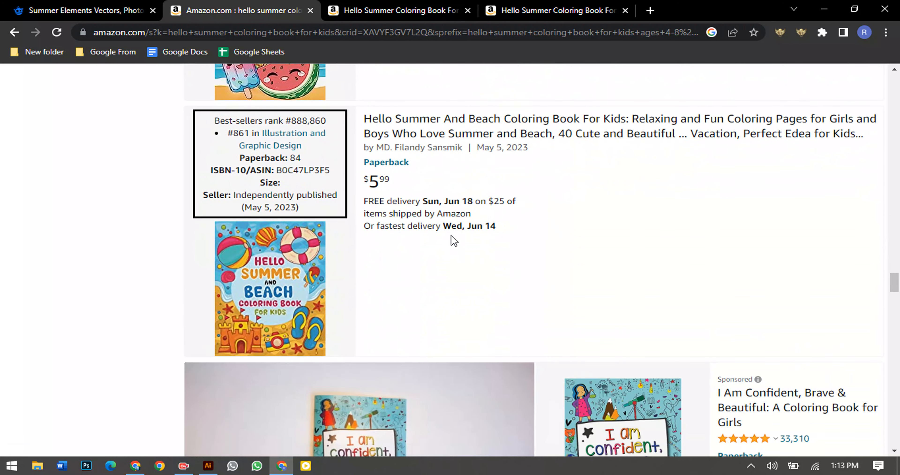
scroll(452, 241, down, 7)
scroll(416, 223, down, 13)
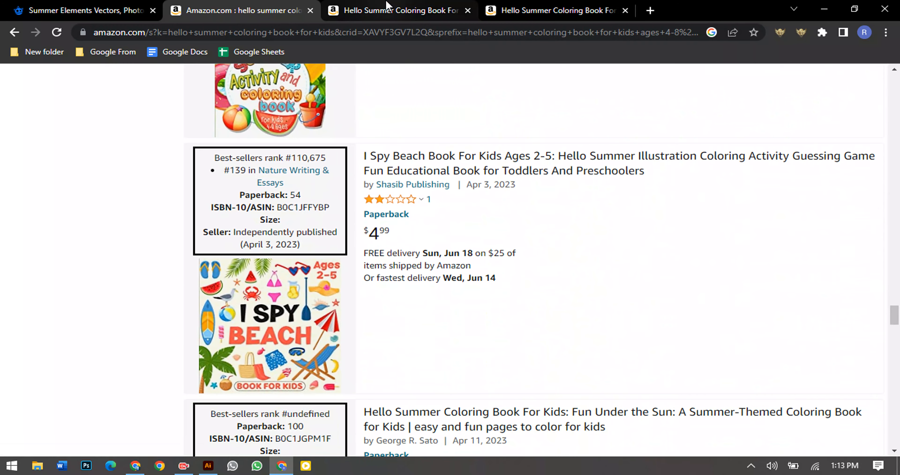
- Switch to the first opened Hello Summer book and open its Look inside sample from the cover
click(385, 11)
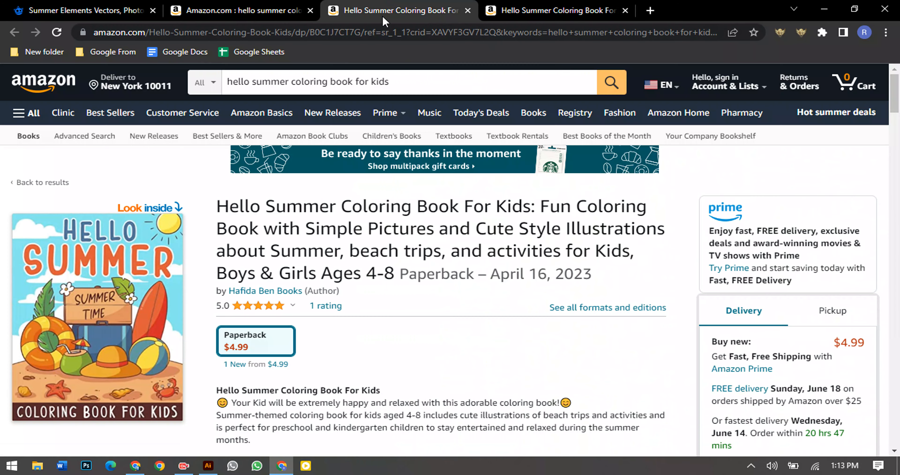
click(127, 326)
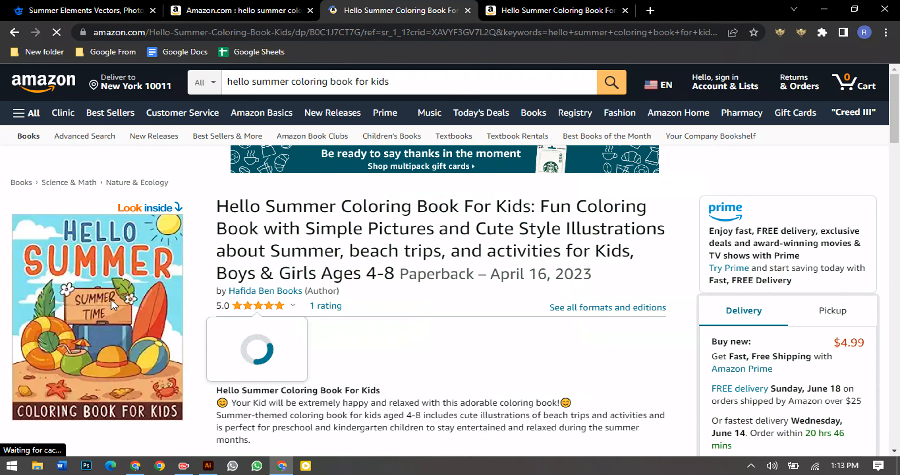
scroll(160, 307, down, 2)
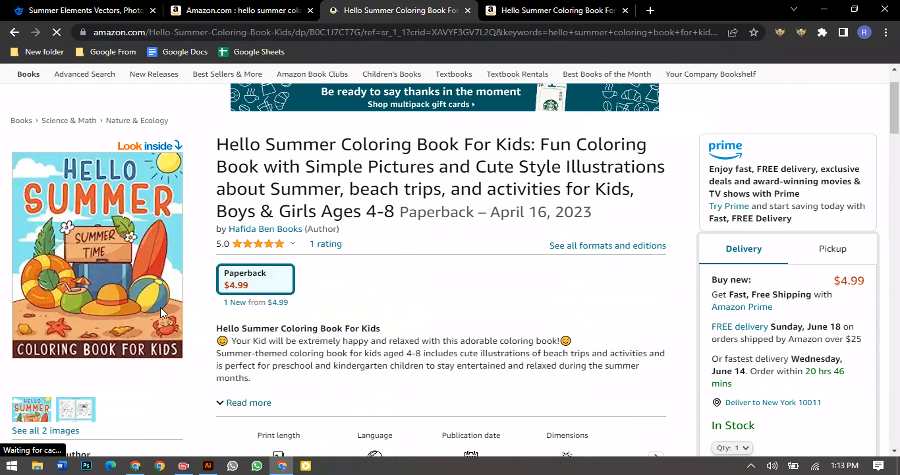
click(151, 276)
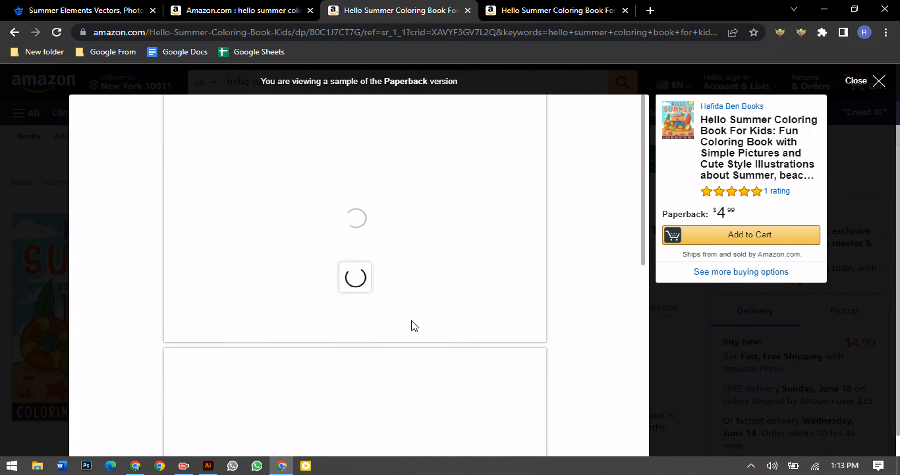
- Examine the sample's title page and the four coloring page illustrations on the back cover
scroll(506, 306, down, 8)
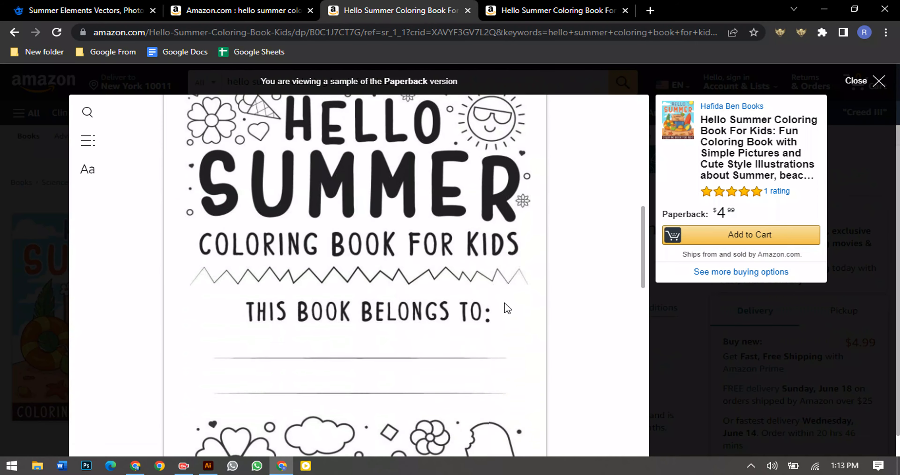
scroll(508, 309, down, 15)
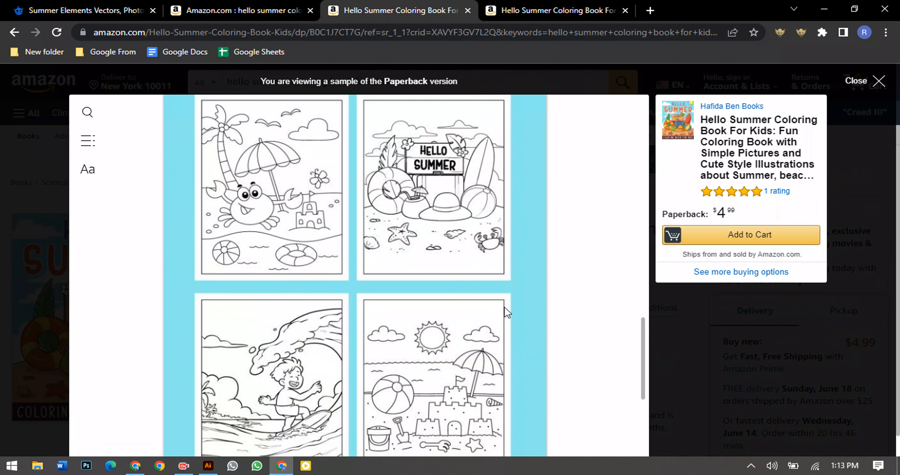
scroll(508, 312, down, 3)
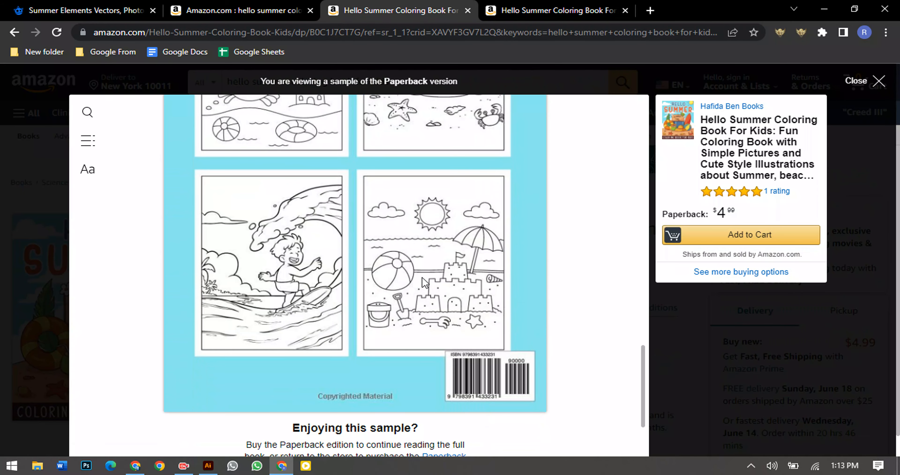
scroll(319, 287, up, 5)
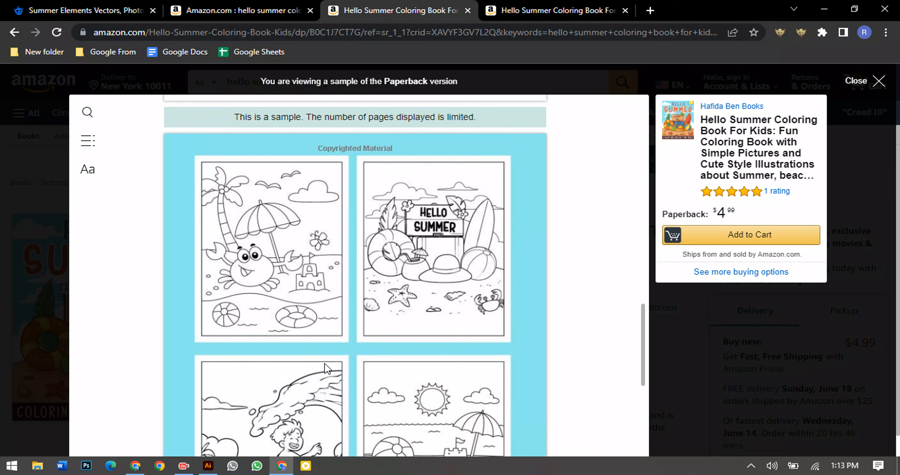
scroll(382, 353, down, 3)
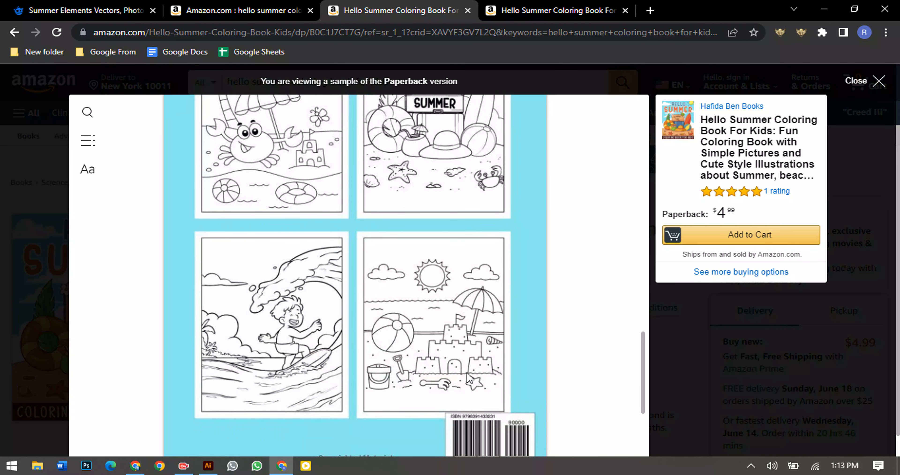
scroll(467, 373, up, 3)
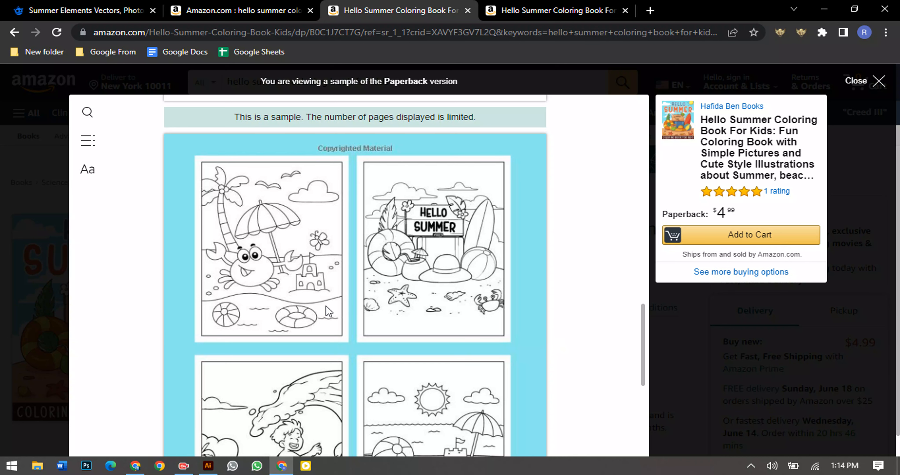
scroll(326, 305, down, 2)
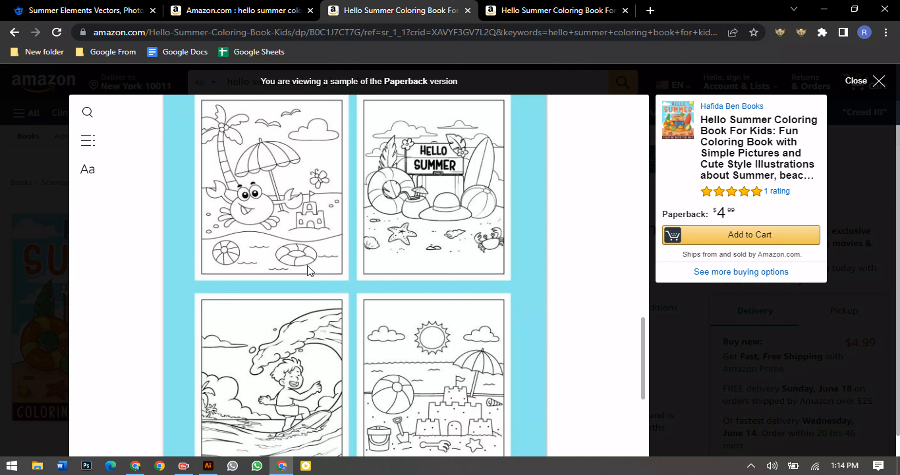
scroll(570, 353, down, 5)
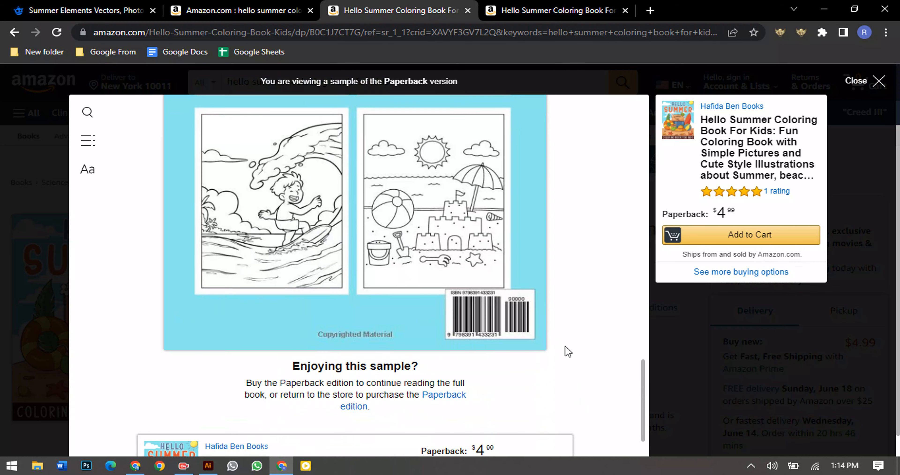
scroll(568, 351, up, 3)
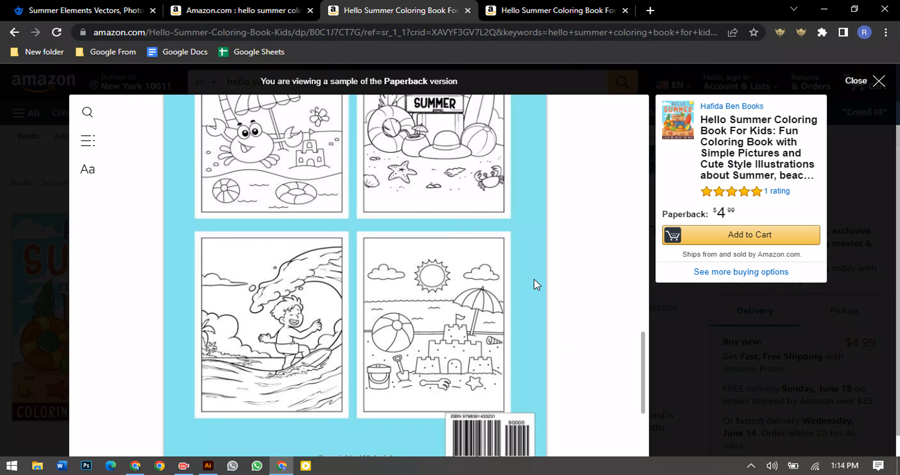
- Switch to the second opened Hello Summer book, by Buddy Bee, and open its Look inside sample from the cover
click(550, 4)
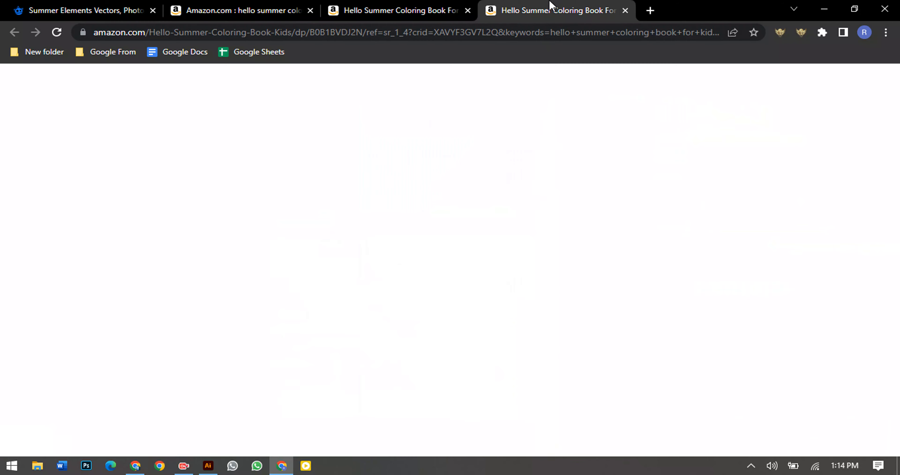
click(107, 292)
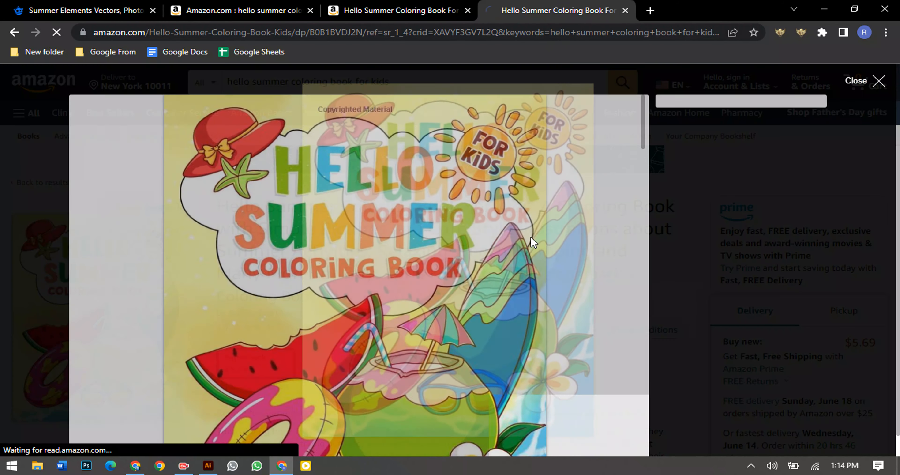
scroll(132, 224, down, 3)
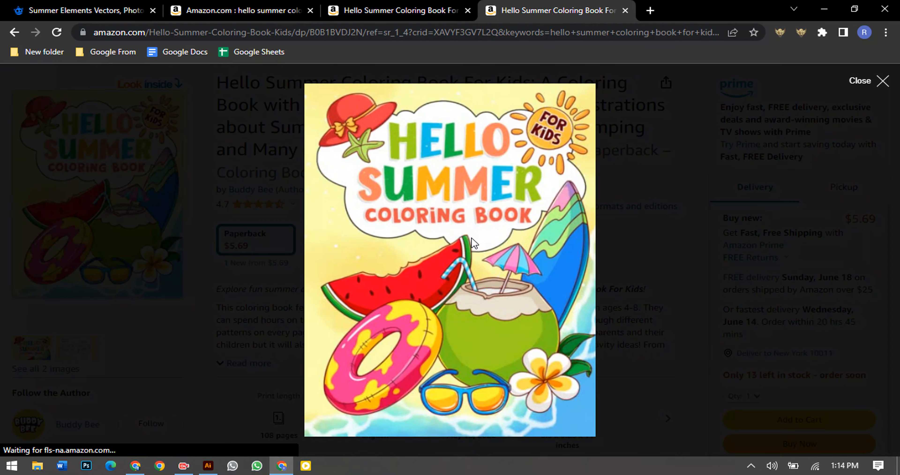
click(463, 228)
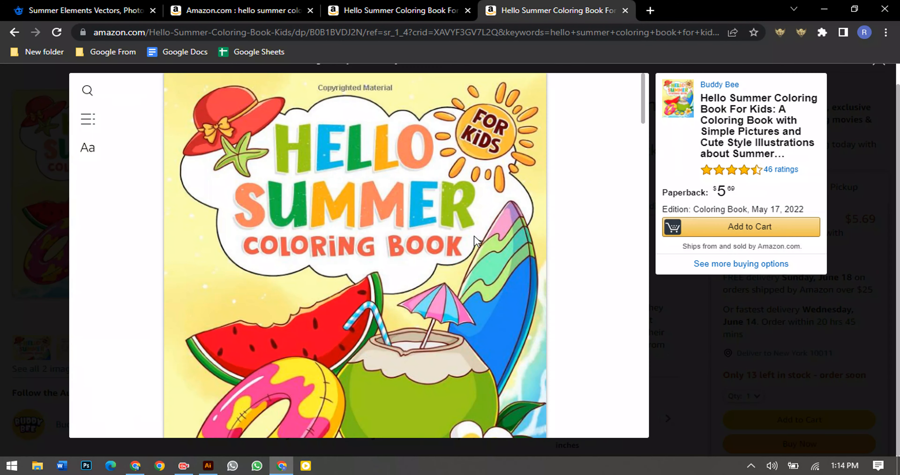
- Examine the sample's title page, ownership page, test color page and back cover illustrations, and close the sample
scroll(464, 217, down, 5)
scroll(461, 214, down, 5)
scroll(462, 213, up, 5)
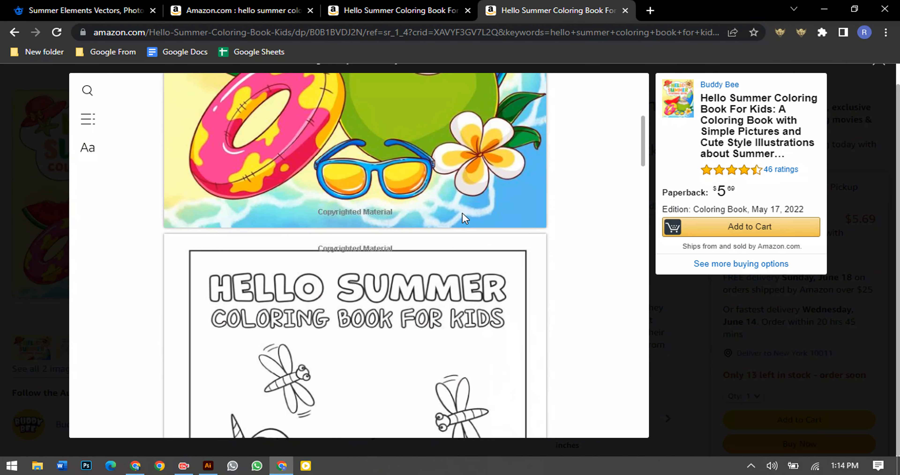
scroll(465, 229, down, 2)
scroll(468, 233, down, 10)
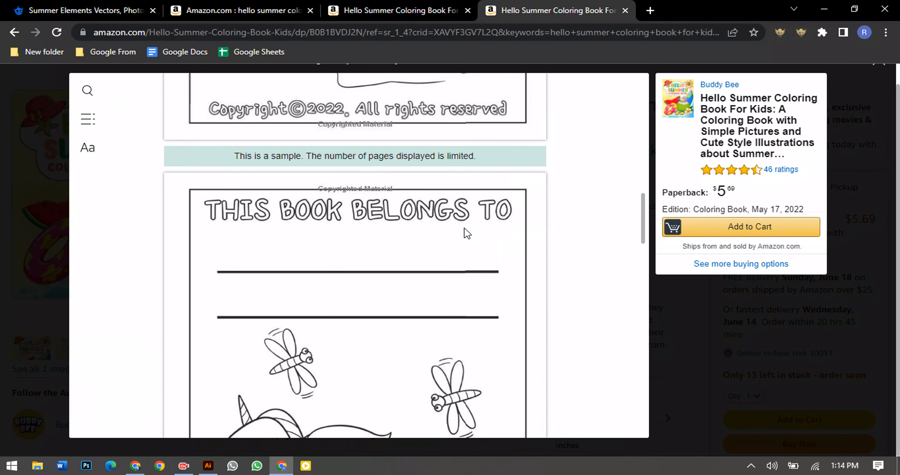
scroll(468, 240, down, 10)
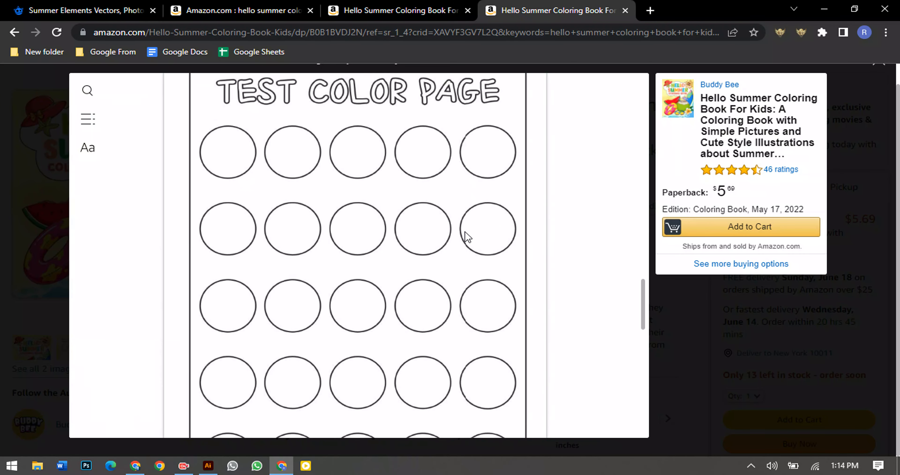
scroll(424, 167, up, 3)
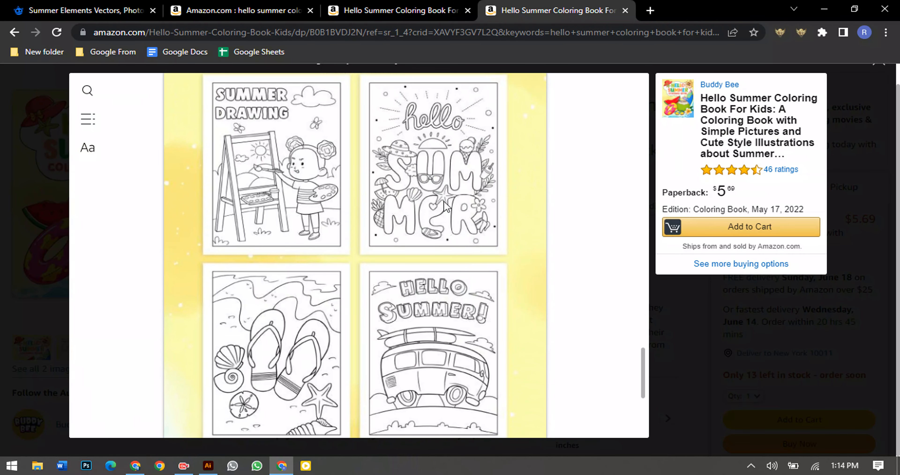
scroll(417, 179, down, 2)
scroll(439, 315, down, 2)
scroll(454, 242, up, 2)
click(697, 330)
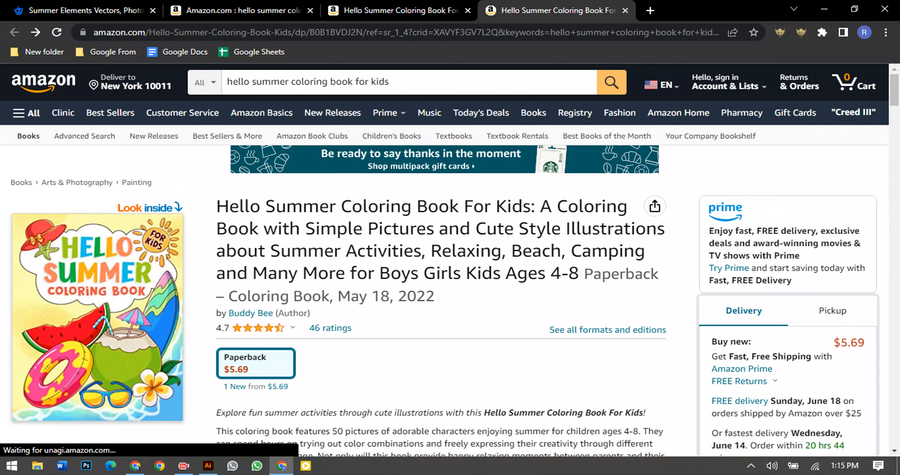
- Switch to the ChatGPT window and read through the list of 20 summer coloring book quotes
click(141, 470)
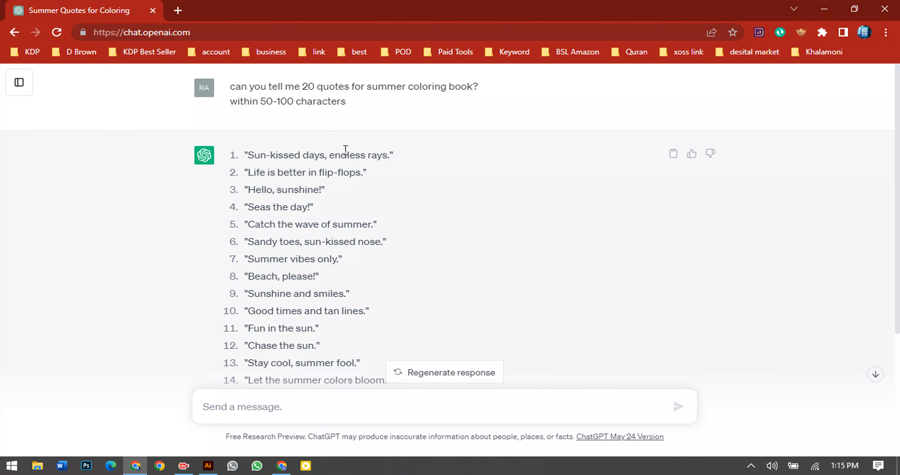
scroll(339, 213, down, 5)
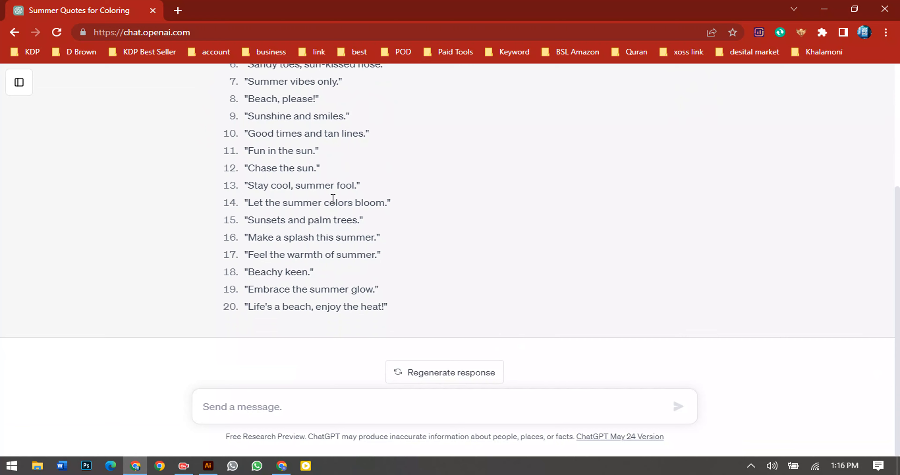
scroll(420, 235, up, 5)
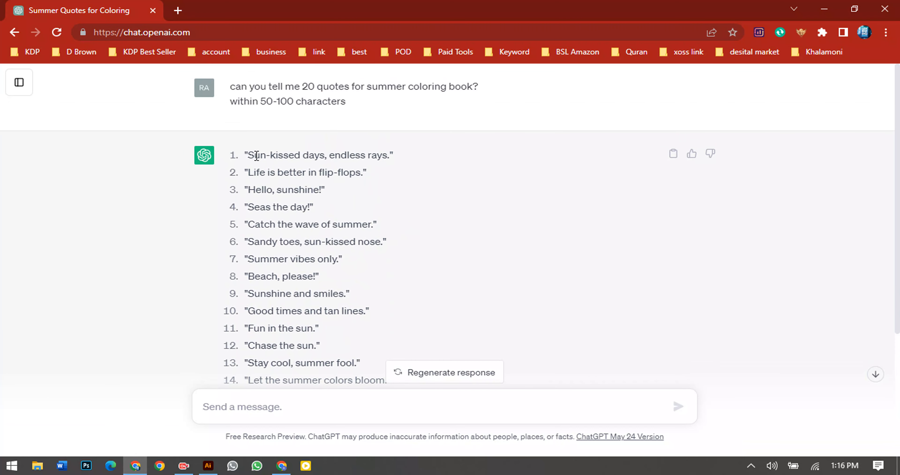
- Copy the first quote and search Google Images for "Sun-kissed days, endless rays kids coloring" in a new tab
drag(249, 154, 395, 157)
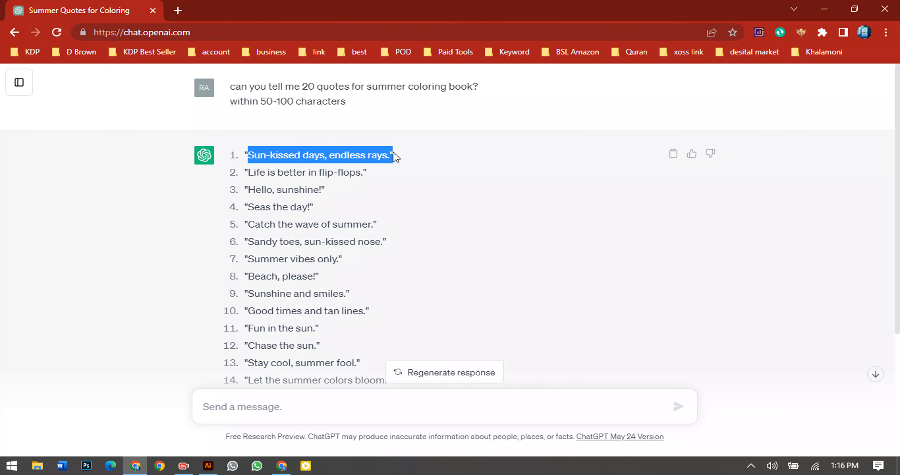
click(178, 11)
text(Sun-kissed days, endless rays kids coloring)
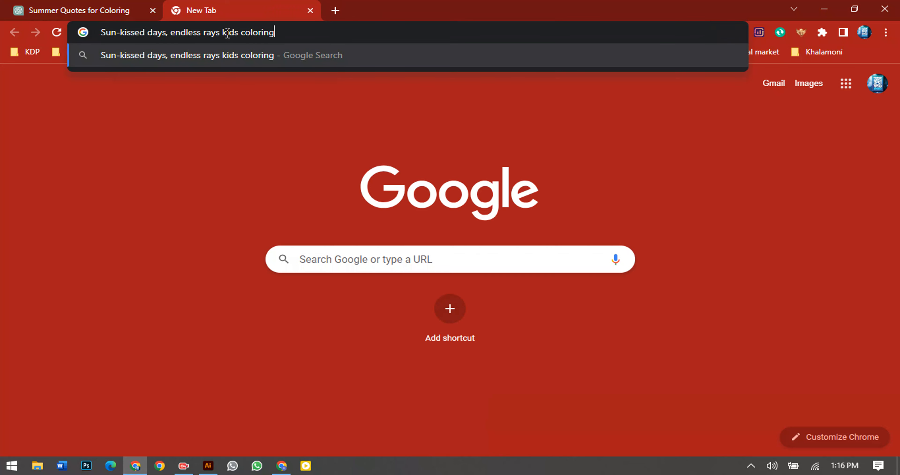
key(Return)
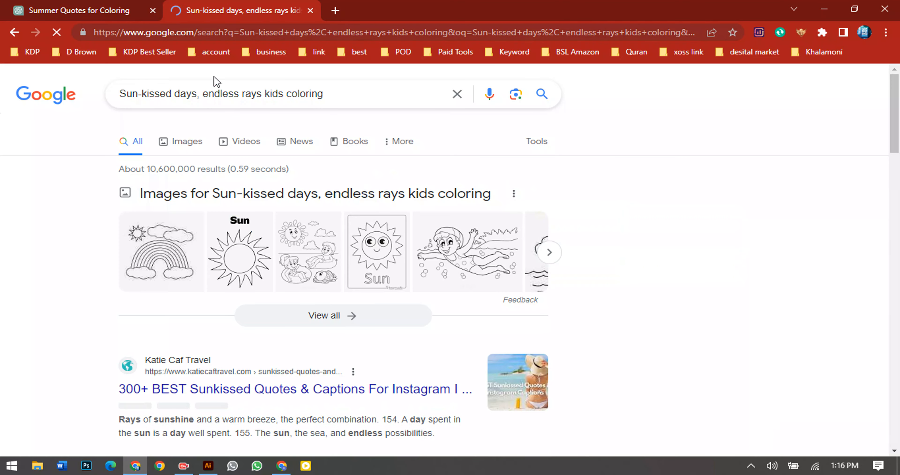
click(222, 196)
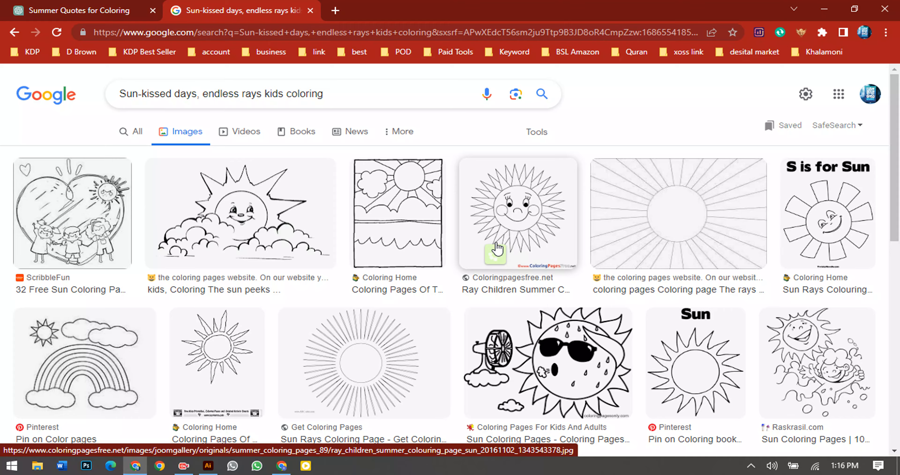
- Look through the image results for a sun-themed kids coloring picture, previewing the fruit character in the deck chair
scroll(504, 253, down, 3)
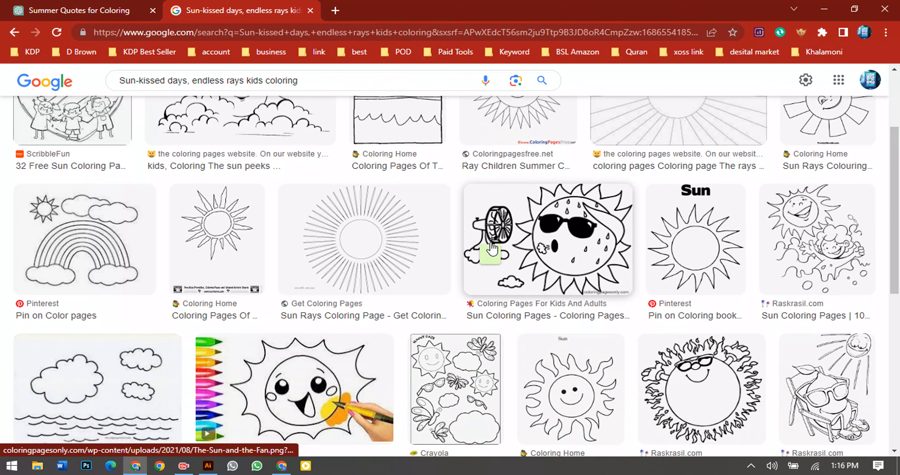
scroll(419, 205, up, 3)
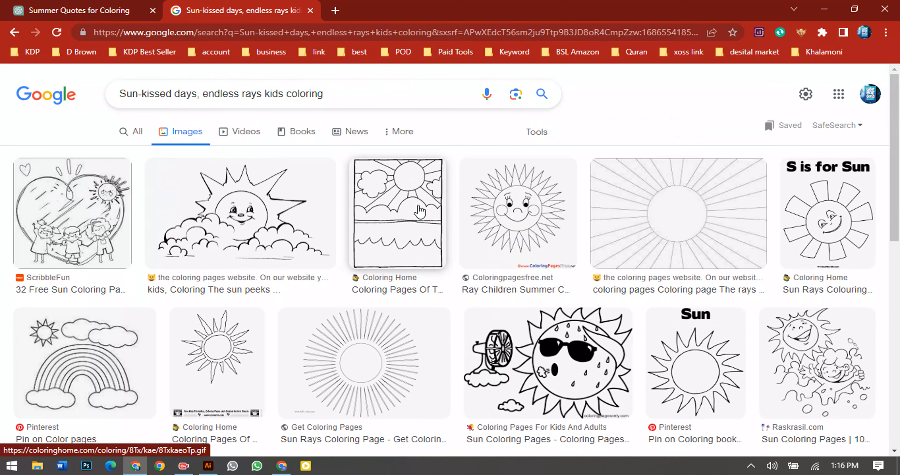
scroll(419, 211, down, 12)
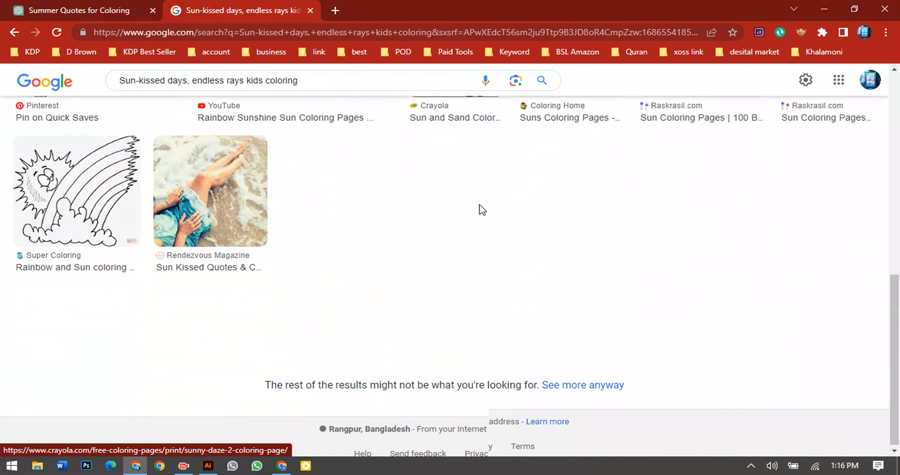
scroll(524, 224, up, 6)
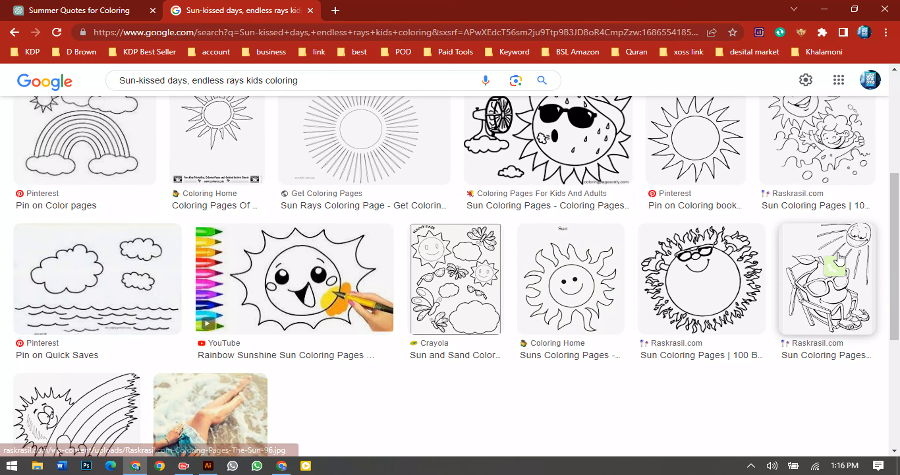
mouse_move(853, 262)
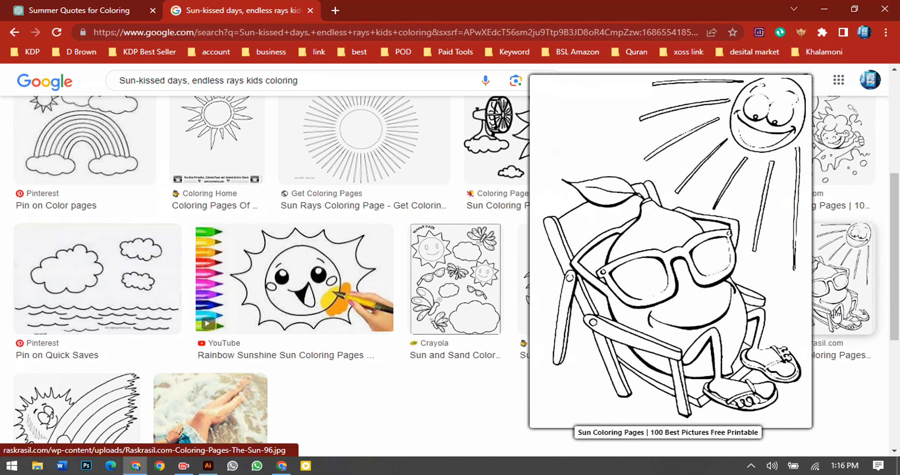
scroll(716, 373, up, 5)
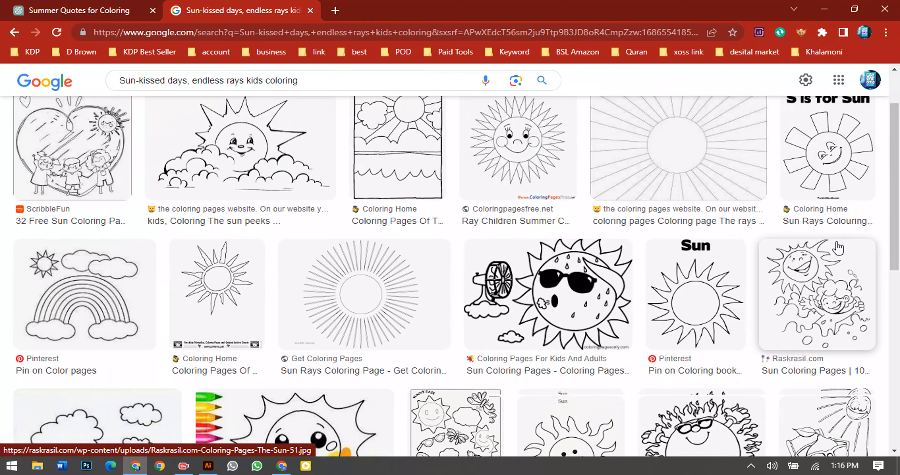
scroll(839, 248, up, 3)
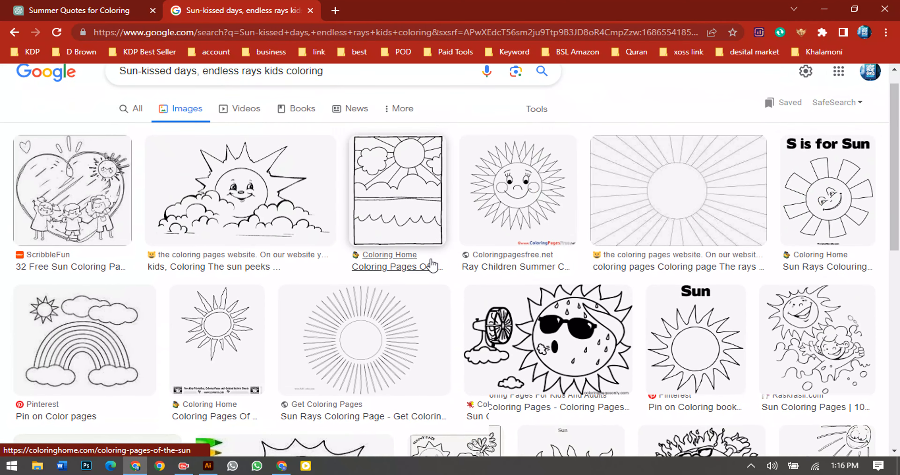
scroll(432, 265, down, 1)
- Capture the enlarged preview of the smiling sun with the swimming child and copy the screenshot to the clipboard
mouse_move(812, 301)
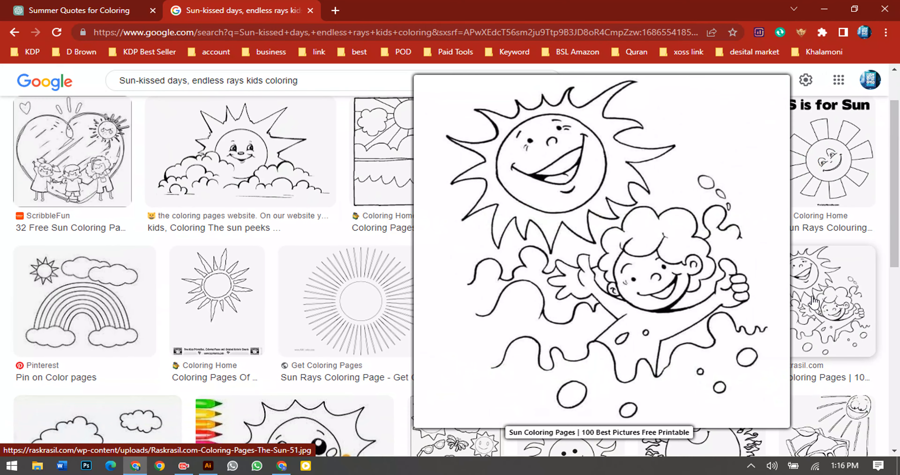
key(Print)
mouse_move(432, 87)
mouse_down()
mouse_move(600, 255)
mouse_move(706, 388)
mouse_move(760, 417)
mouse_up()
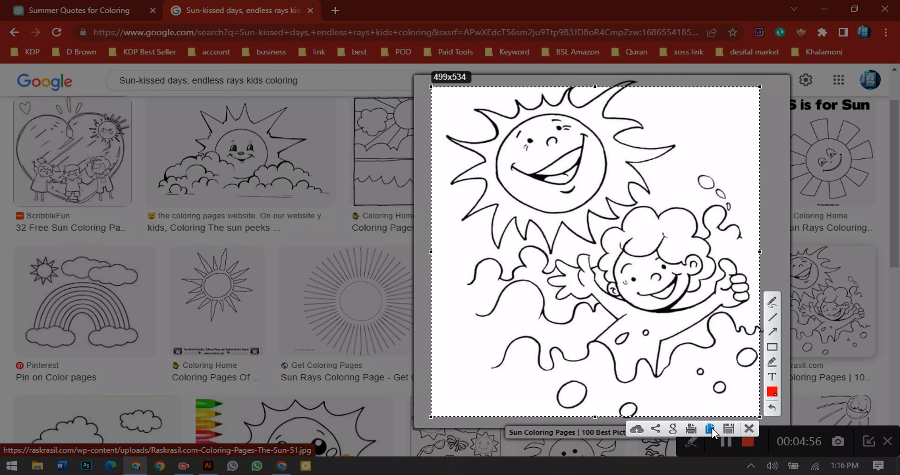
click(711, 428)
- Switch to Illustrator, paste the captured reference picture and place it beside the artboard on its left
click(208, 465)
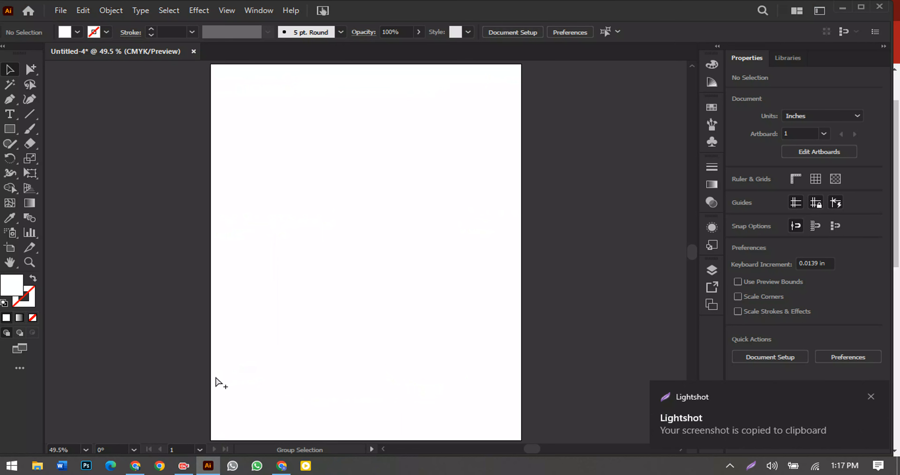
key(ctrl+v)
drag(436, 261, 116, 256)
scroll(116, 255, left, 11)
click(410, 253)
scroll(409, 252, right, 7)
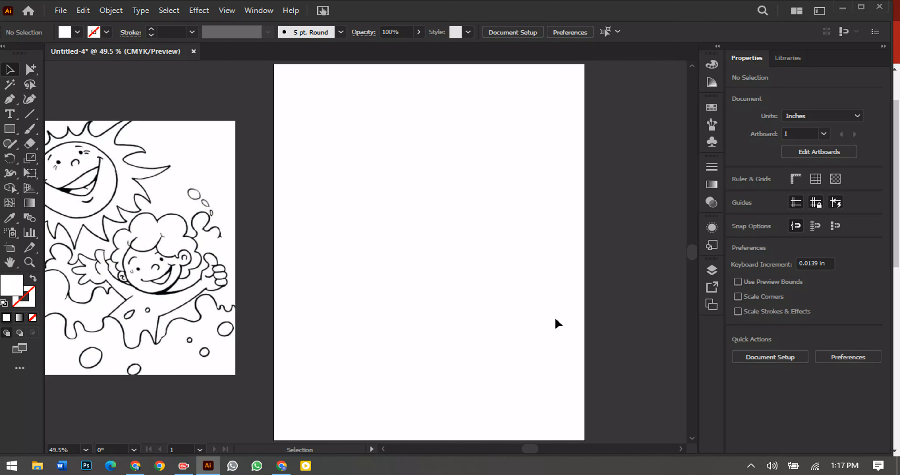
- Copy the quote "Sun-kissed days, endless rays." from ChatGPT and insert it as text near the top of the Illustrator artboard
click(145, 469)
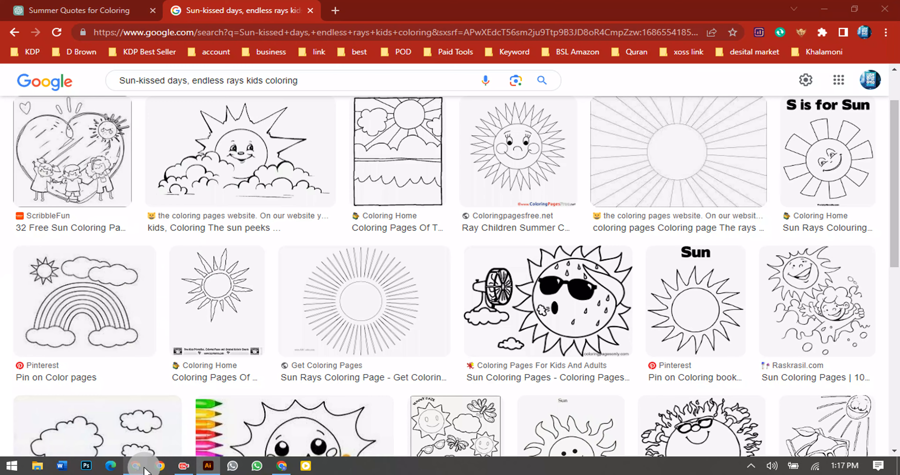
click(90, 10)
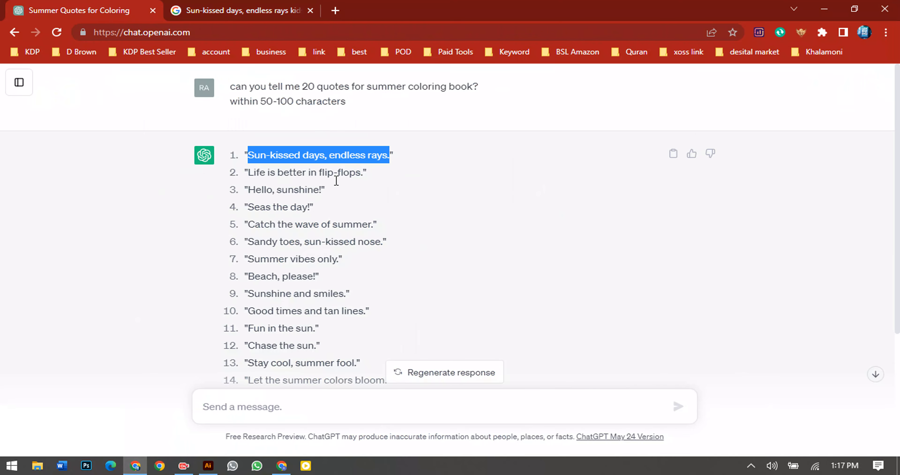
click(208, 466)
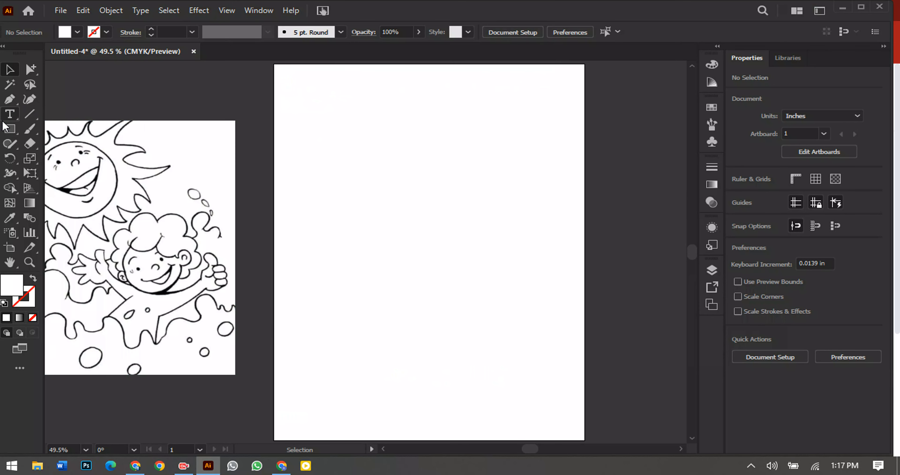
click(10, 114)
click(402, 125)
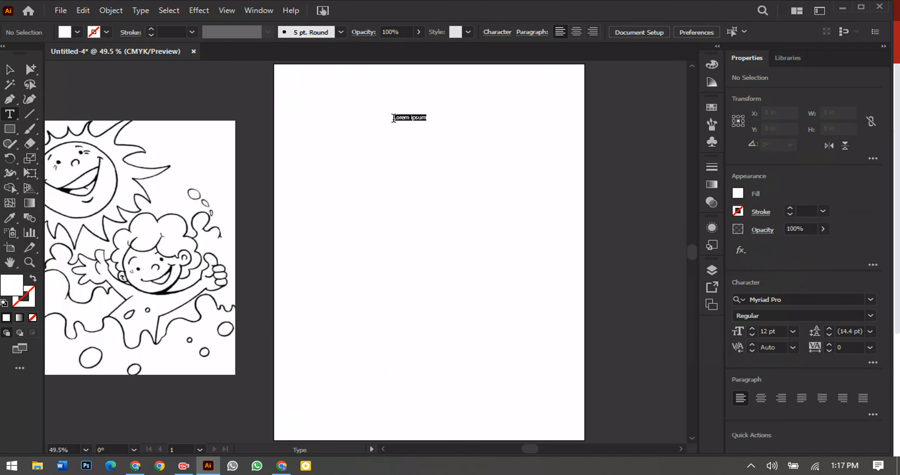
key(Escape)
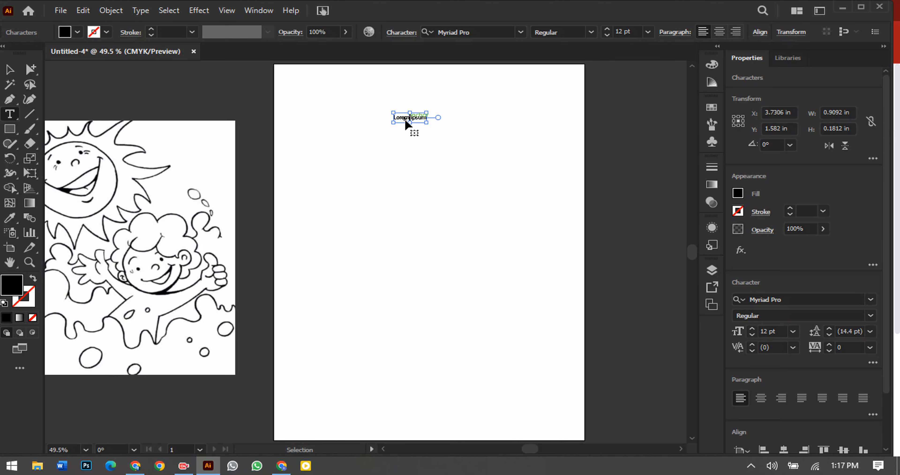
key(ctrl+a)
key(ctrl+v)
click(14, 67)
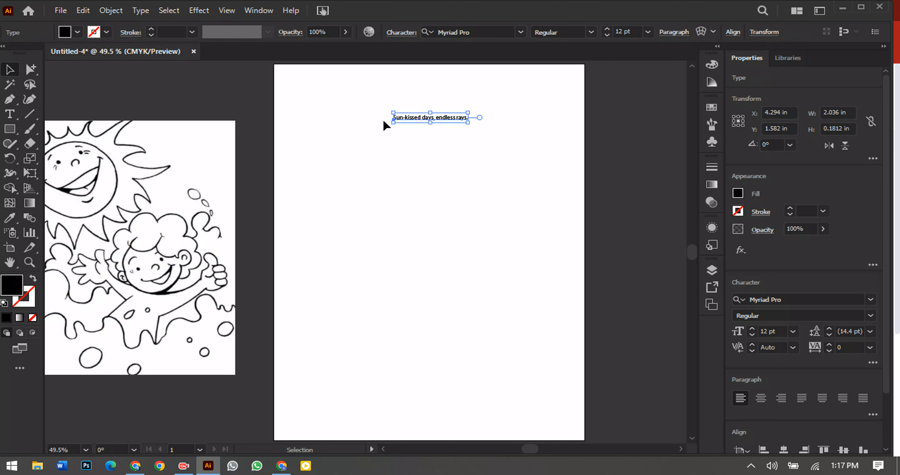
- Enlarge the quote to about 26.7 pt and break it into four centred lines: "Sun-kissed", "days,", "endless", "rays."
drag(469, 123, 514, 124)
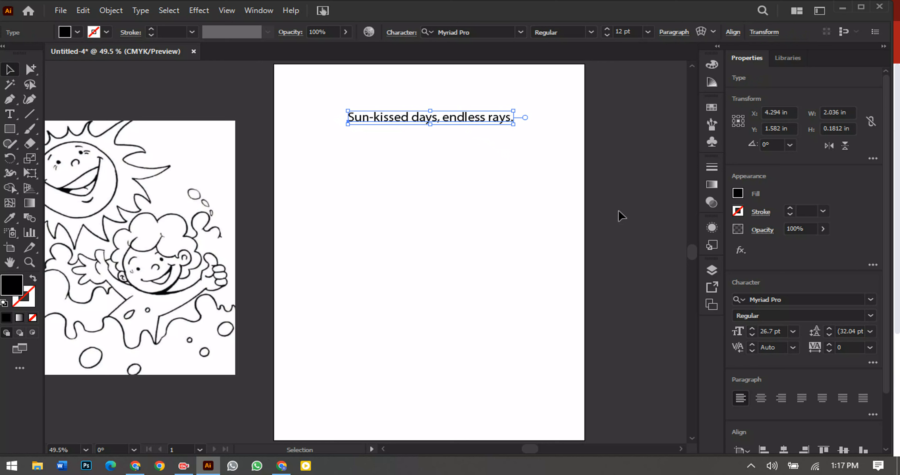
double_click(411, 116)
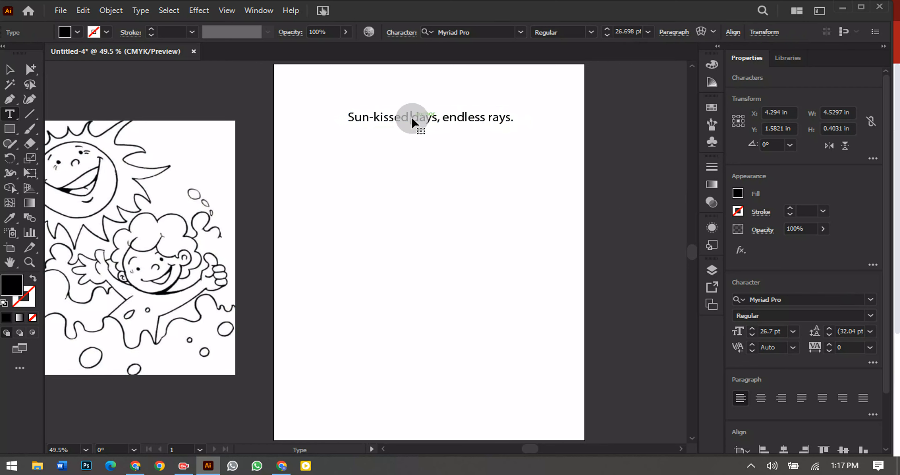
key(Return)
key(Right)
key(Right)
key(Right)
key(Right)
key(Right)
key(Right)
key(Return)
key(Right)
key(Right)
key(Right)
key(Right)
key(Right)
key(Right)
key(Right)
key(Right)
key(Return)
click(9, 70)
click(761, 398)
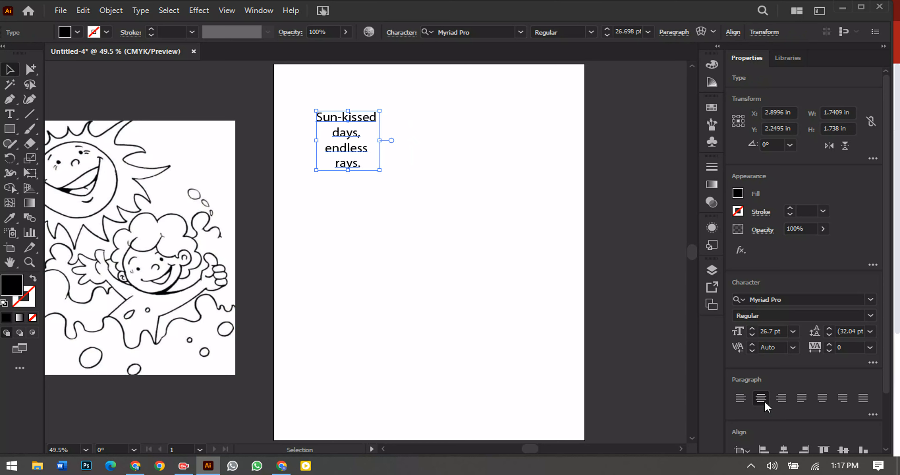
- Set the quote in the Best School font, move it to the artboard's upper right area and enlarge it to about 40.27 pt
click(789, 300)
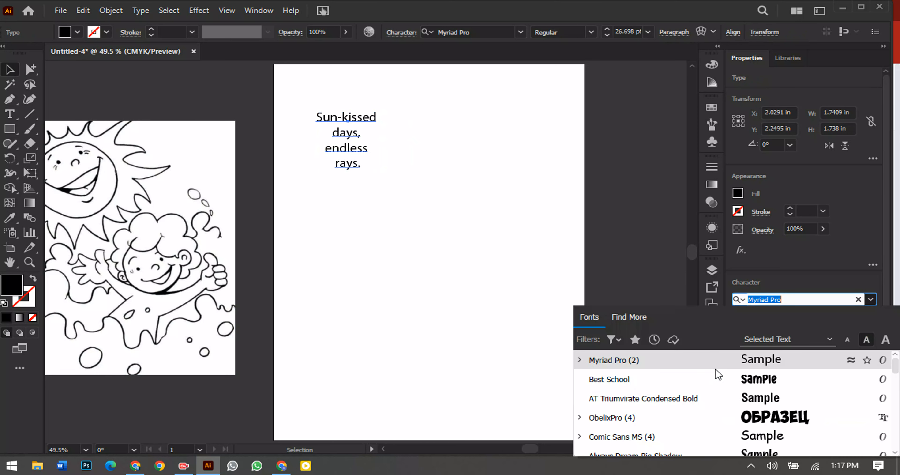
click(718, 374)
drag(349, 147, 506, 128)
drag(527, 165, 547, 174)
drag(506, 150, 507, 164)
click(452, 221)
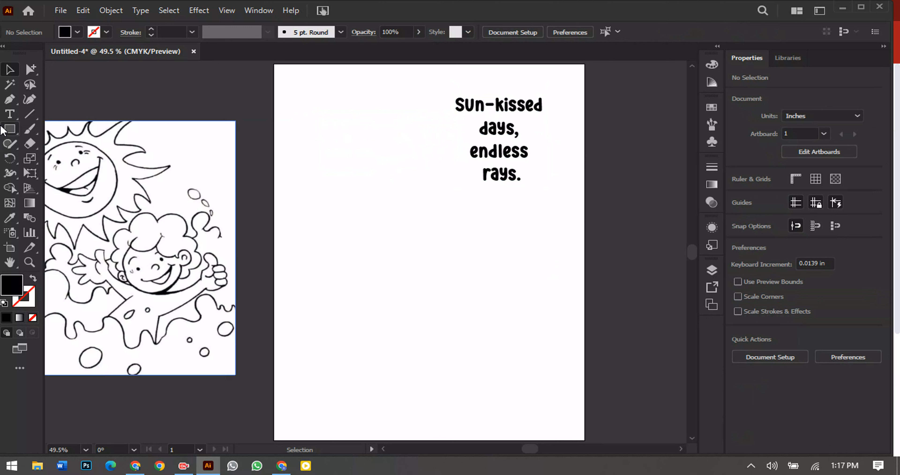
- Create a rectangle 7.4 in wide and 9.8 in high for the page border
click(9, 129)
click(342, 133)
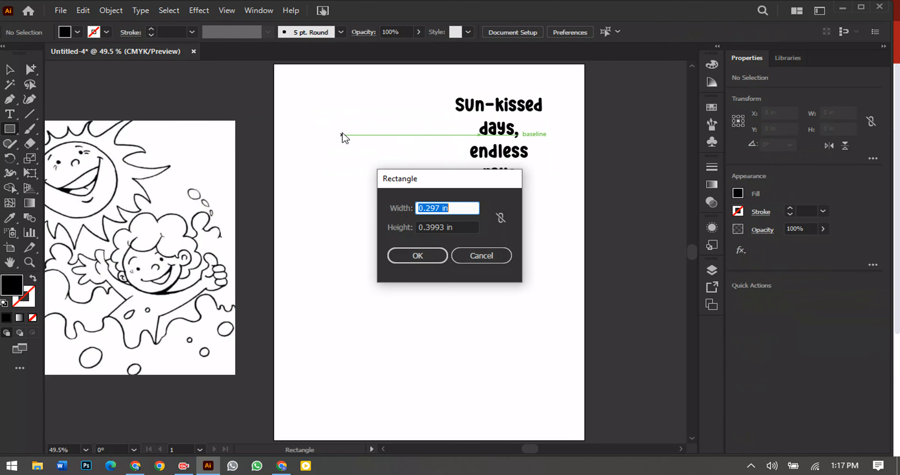
text(7.4)
key(Tab)
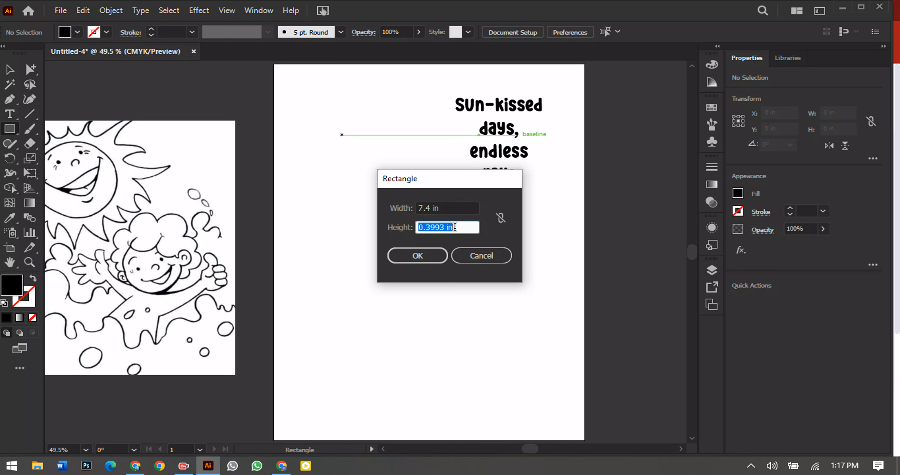
text(9.8)
key(Return)
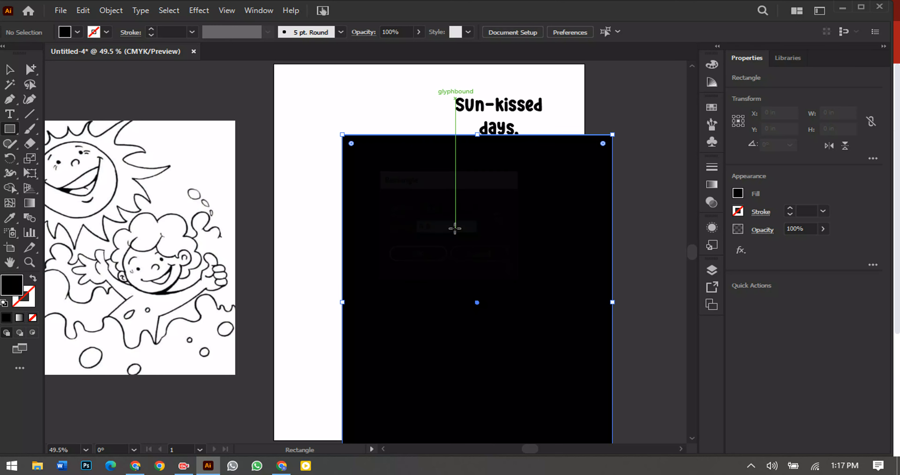
click(9, 71)
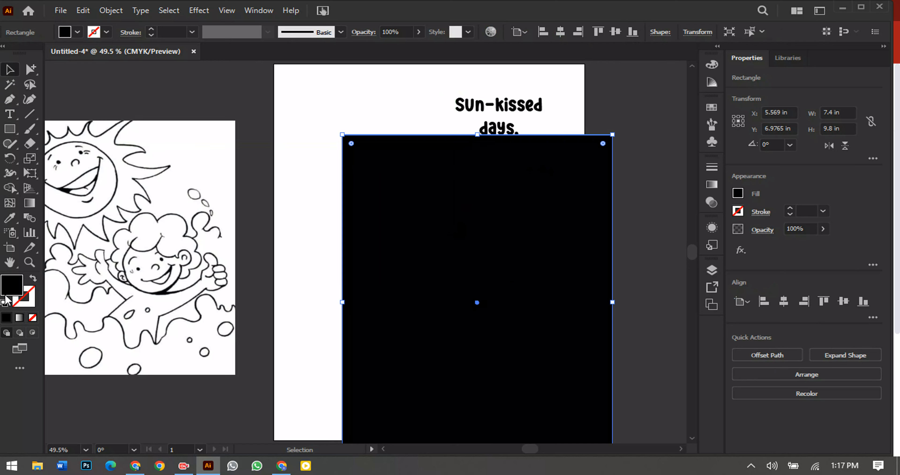
- Apply the default white fill and black stroke to the rectangle and set its stroke weight to 2 pt
click(5, 303)
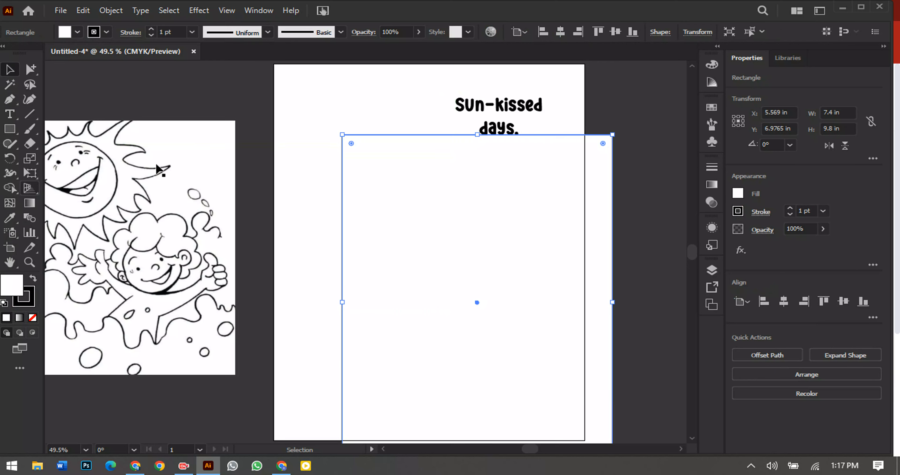
click(151, 30)
key(ctrl+shift+a)
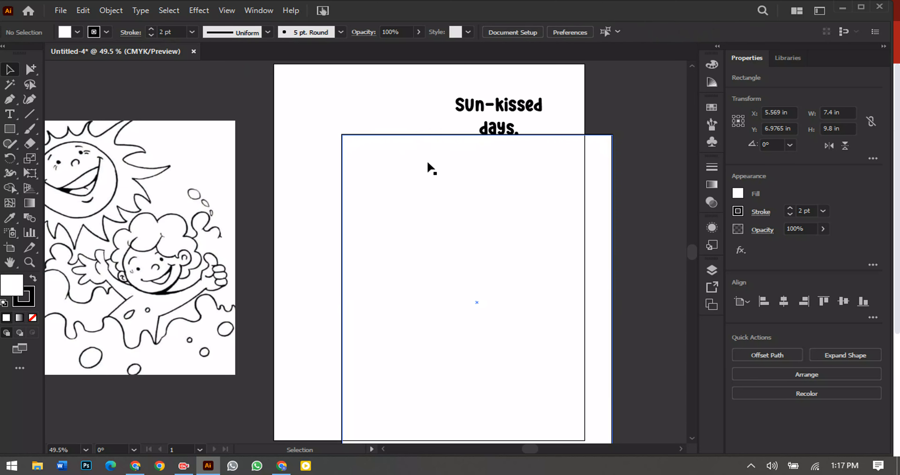
- Centre the rectangle horizontally and vertically on the artboard and remove its fill
click(432, 168)
click(560, 31)
click(615, 32)
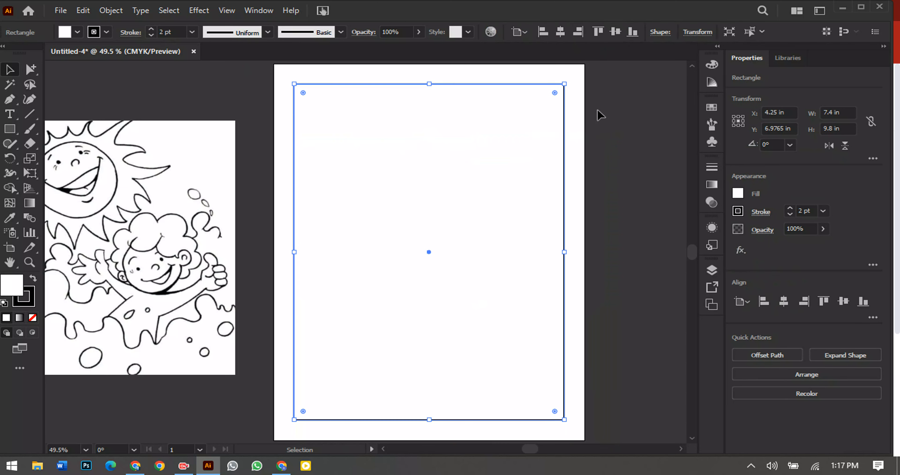
click(33, 317)
key(ctrl+shift+a)
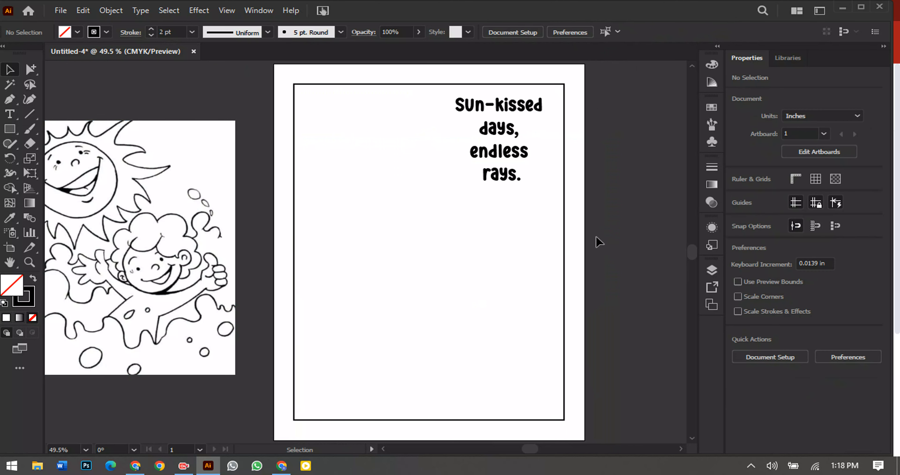
- Set the border rectangle's stroke weight to 3 pt
click(565, 231)
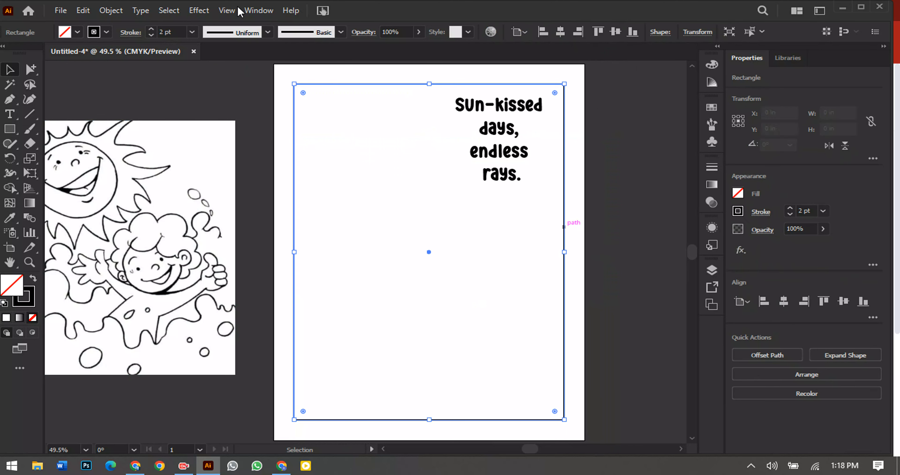
click(151, 30)
key(ctrl+shift+a)
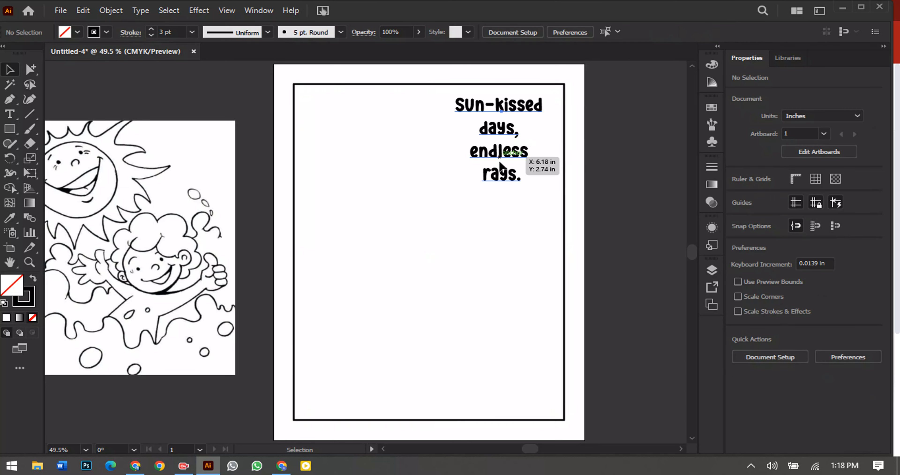
- Move the quote slightly down inside the border and change its text to Title Case
drag(500, 167, 501, 176)
click(622, 151)
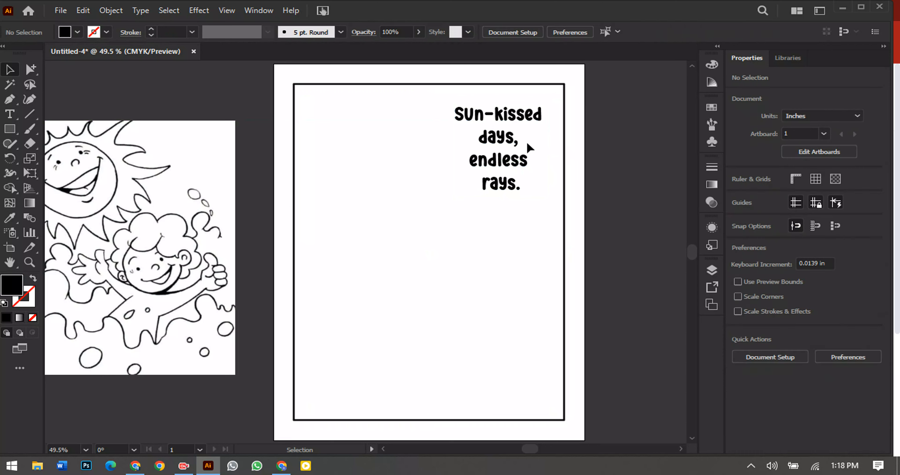
click(530, 148)
click(141, 11)
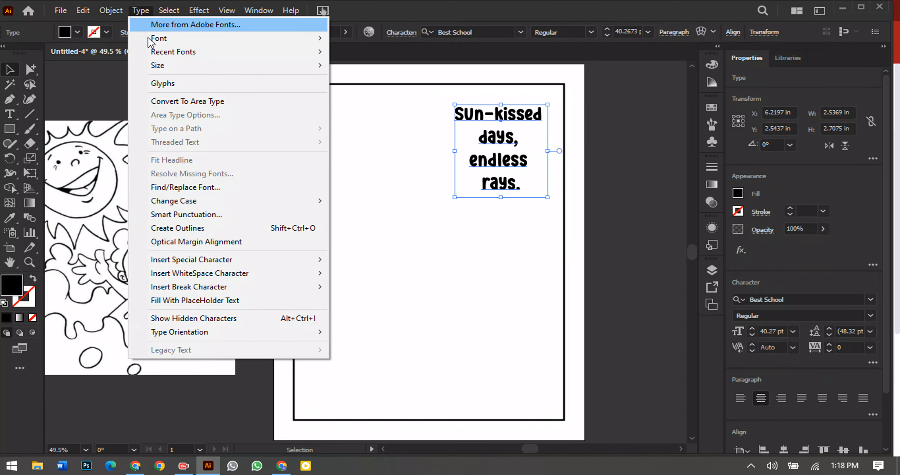
mouse_move(201, 203)
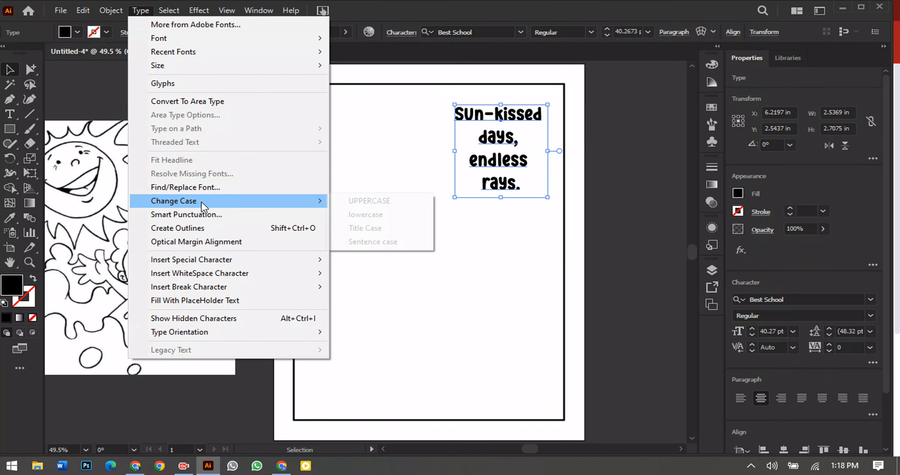
click(393, 232)
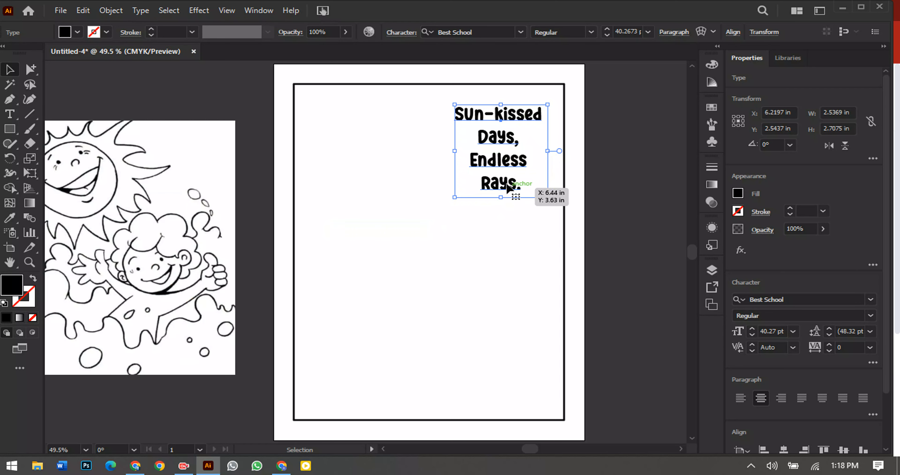
click(605, 151)
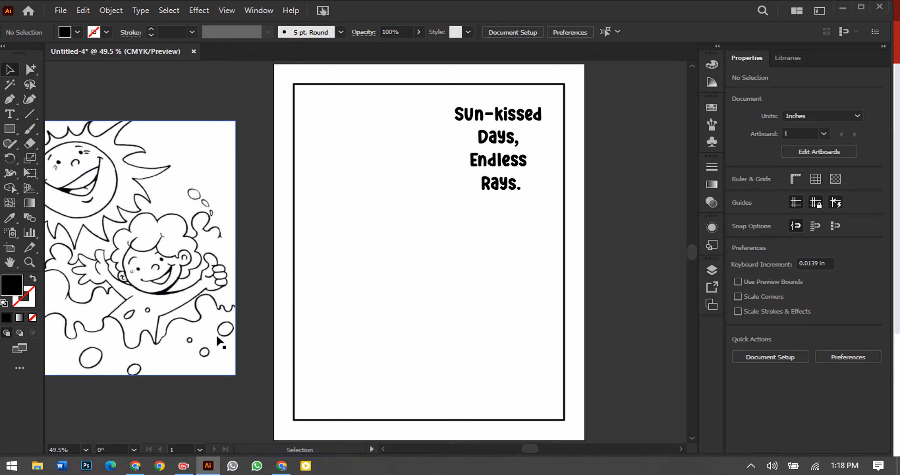
- Switch to the Freepik page in Chrome and search for "summer sun"
click(281, 468)
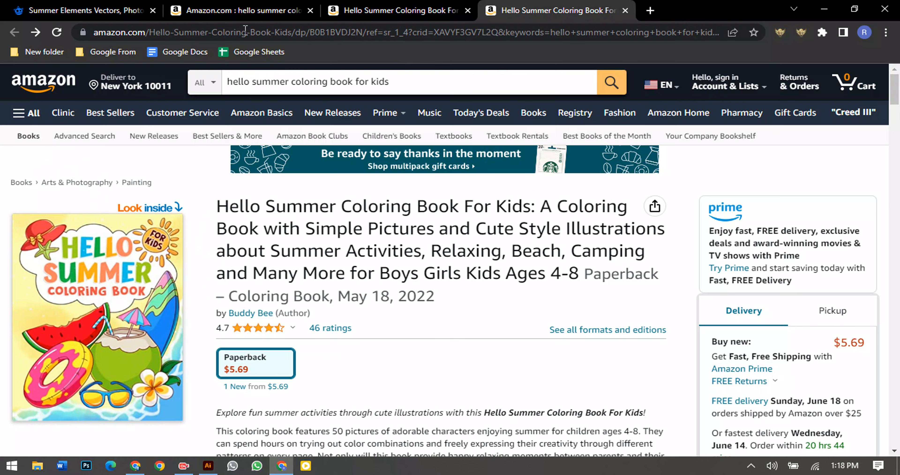
click(86, 9)
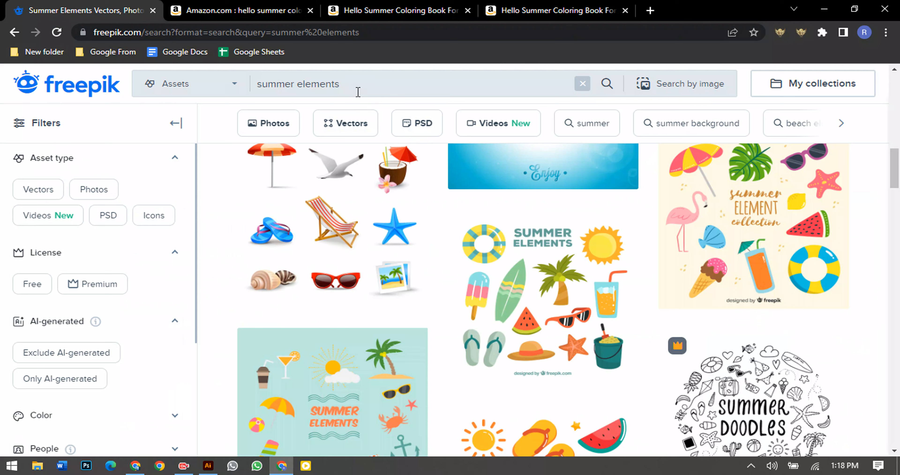
drag(358, 92, 303, 88)
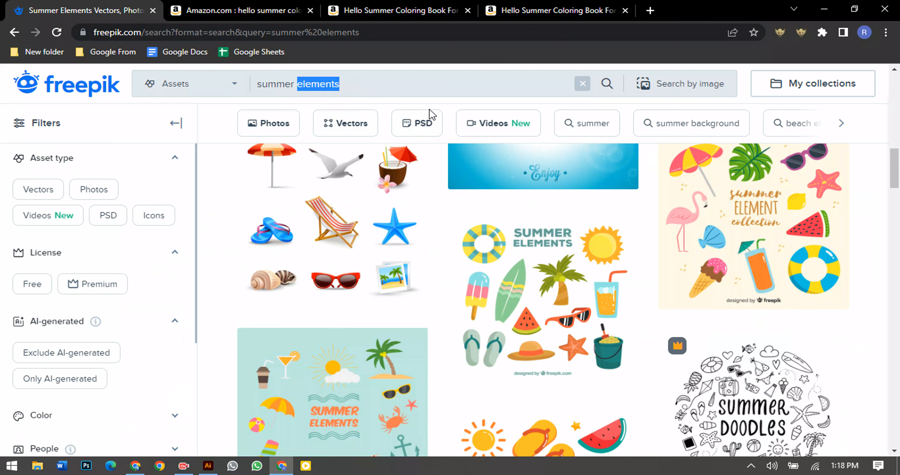
key(BackSpace)
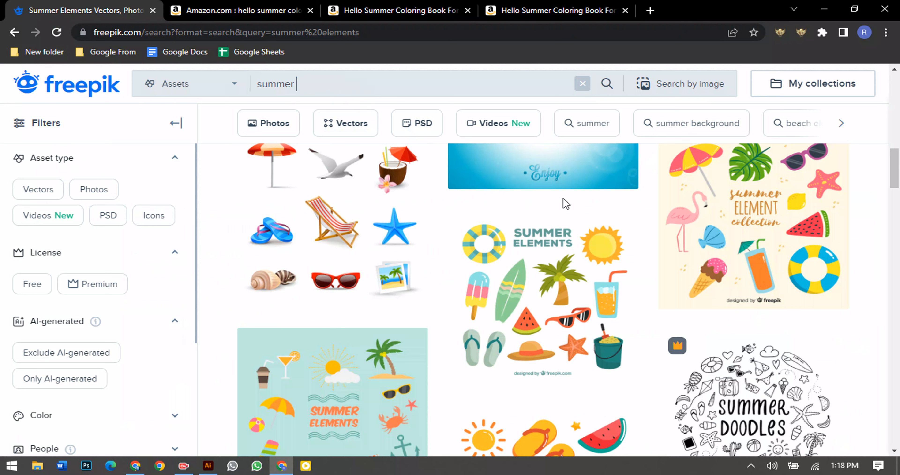
text(sun)
key(Return)
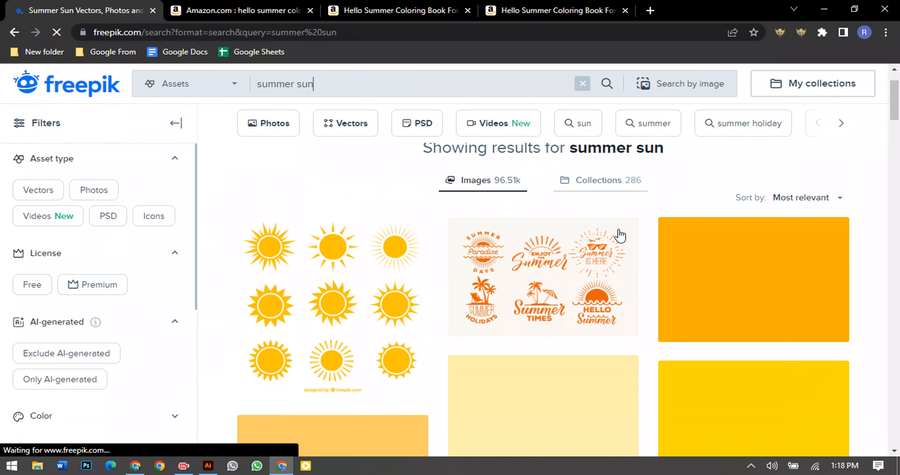
- Look through the summer sun results for a suitable sun illustration and continue to the second results page
scroll(621, 233, down, 4)
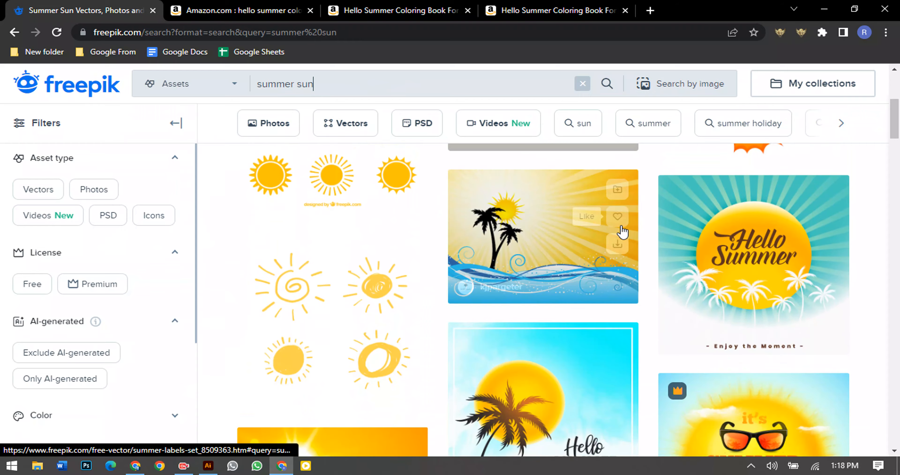
scroll(621, 234, down, 15)
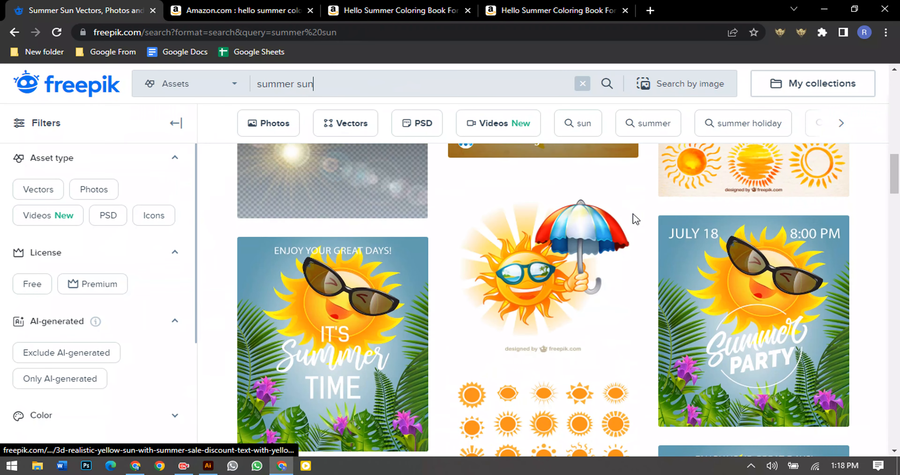
scroll(687, 244, down, 7)
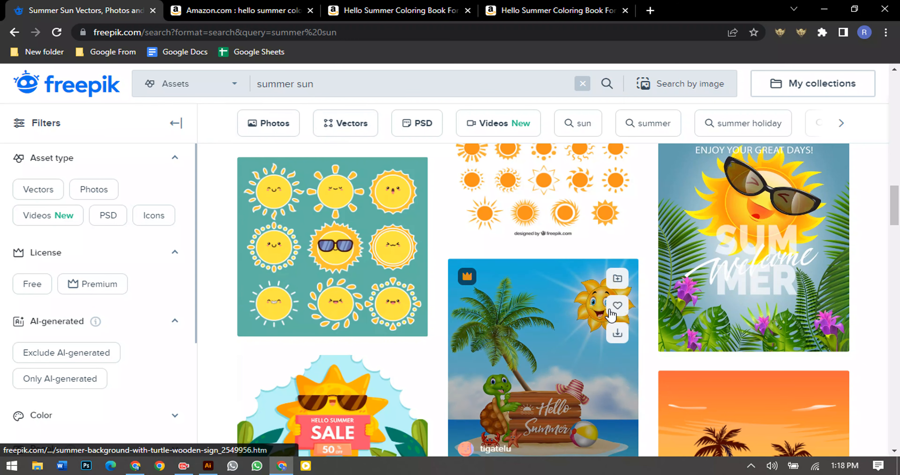
scroll(616, 311, down, 9)
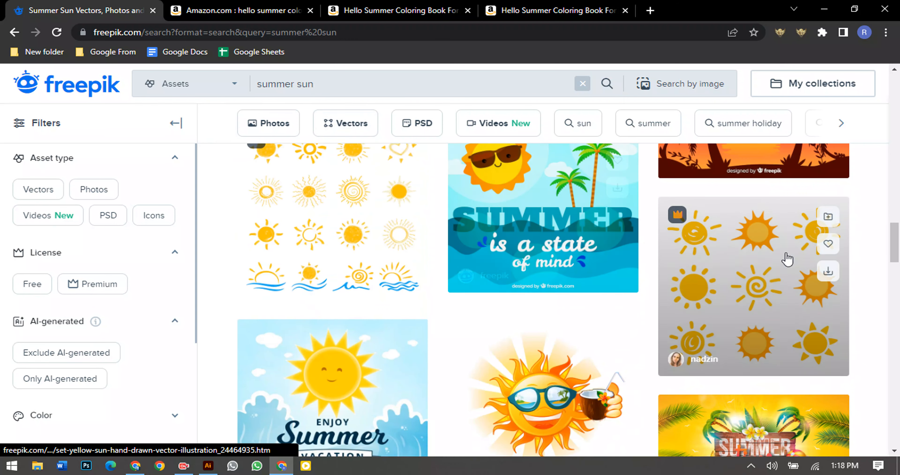
scroll(696, 266, down, 14)
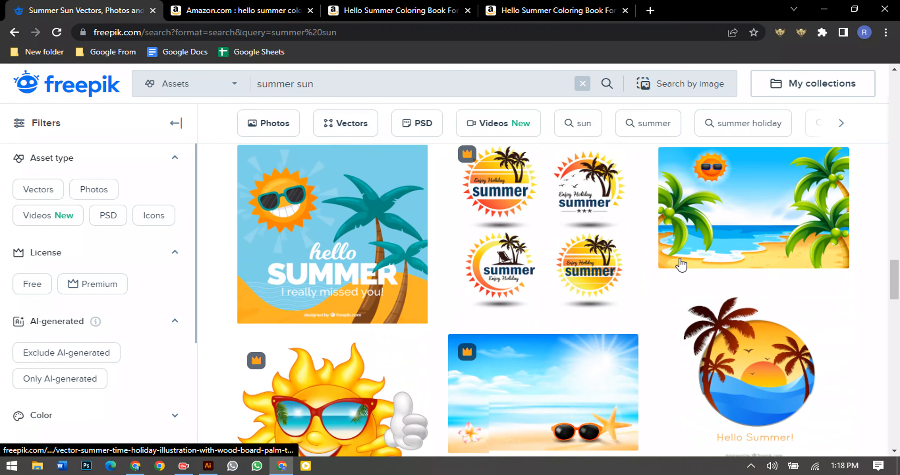
scroll(681, 265, down, 5)
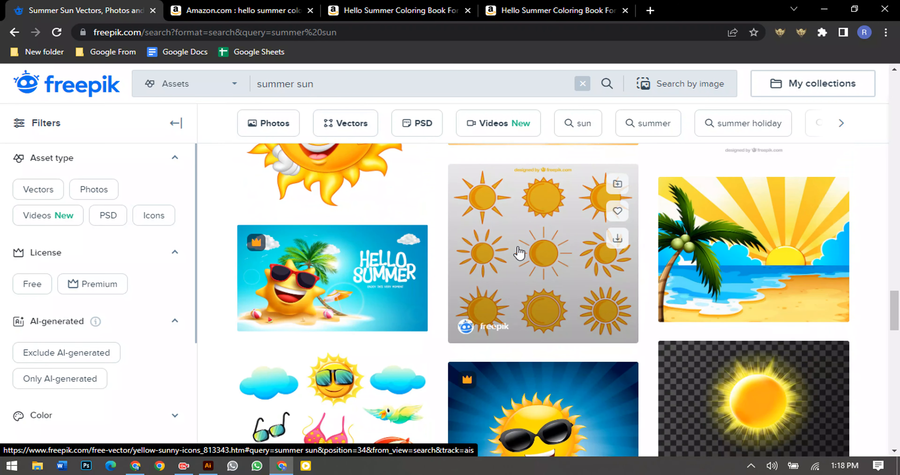
scroll(546, 322, down, 12)
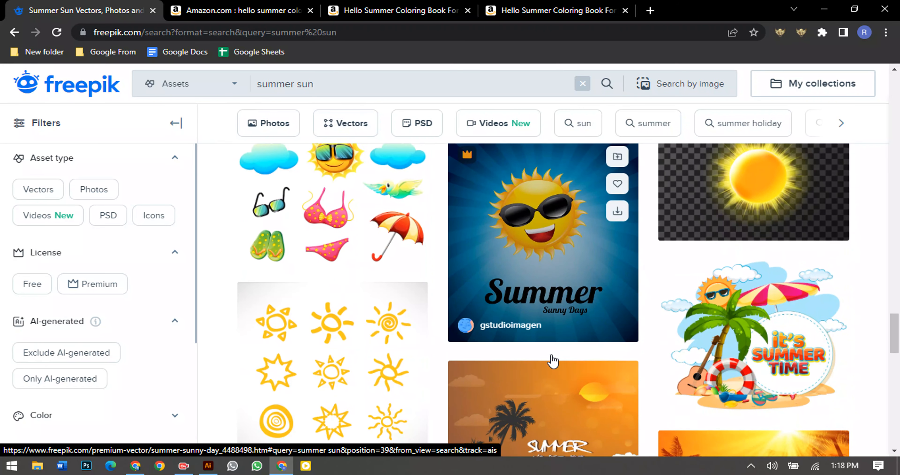
scroll(374, 354, down, 7)
scroll(374, 357, up, 3)
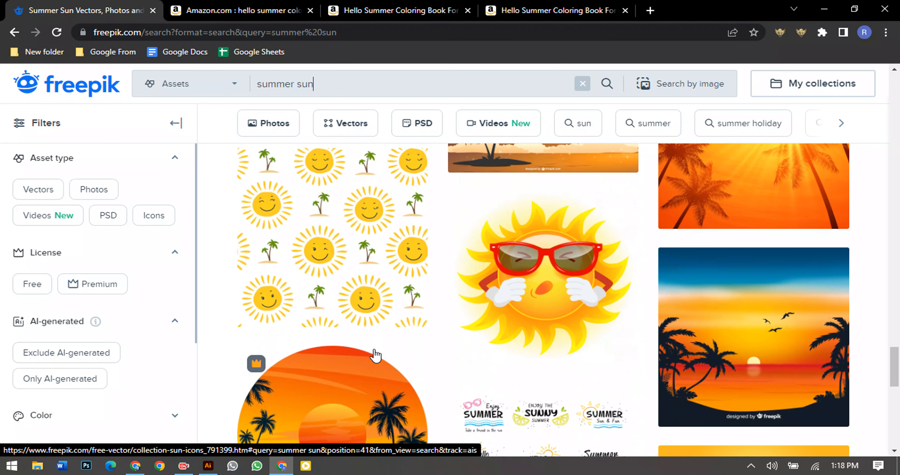
scroll(374, 357, down, 11)
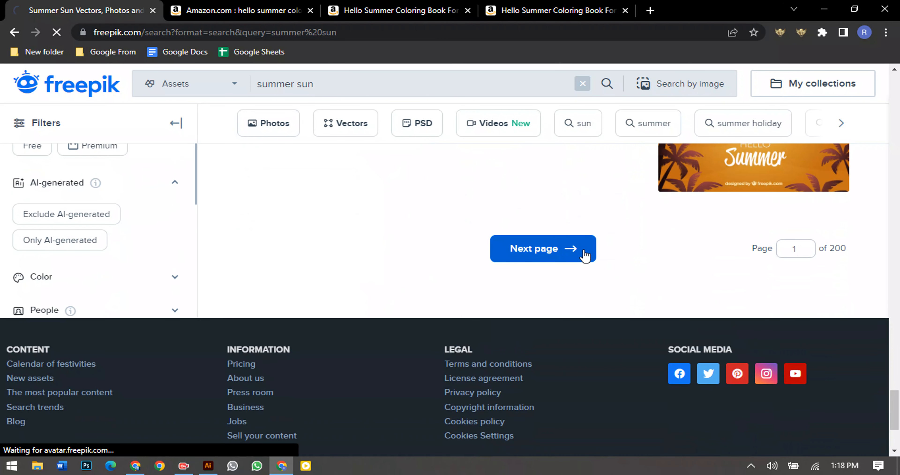
click(586, 256)
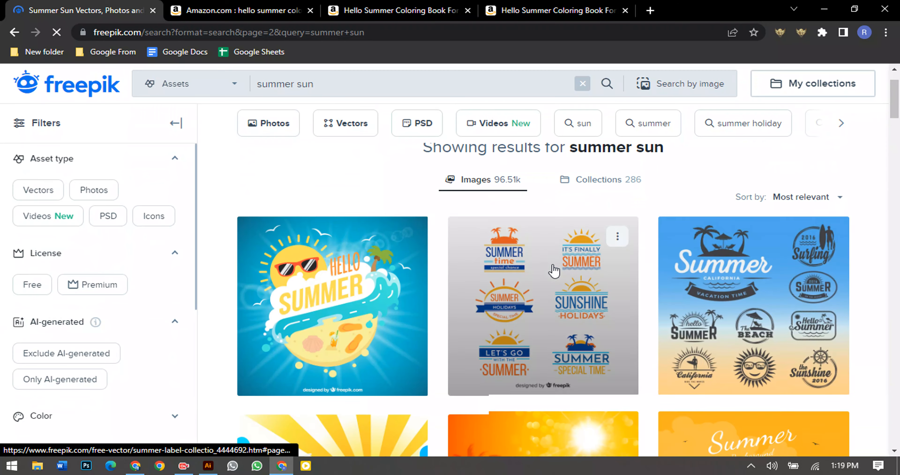
- Look through the second page of summer sun results for a set of cartoon sun illustrations
scroll(554, 271, down, 10)
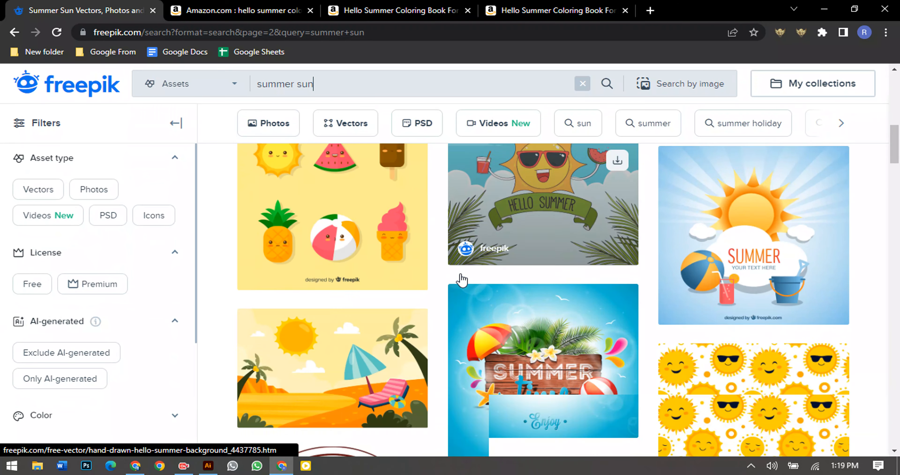
scroll(461, 279, up, 3)
scroll(552, 279, down, 10)
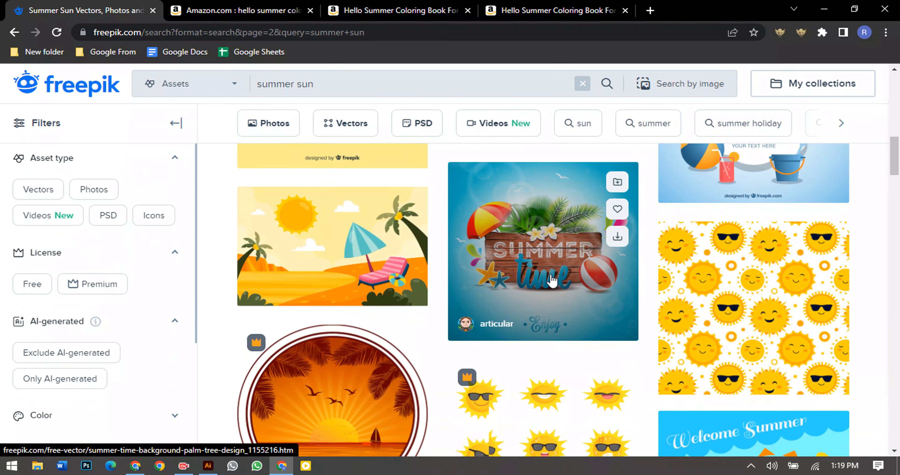
scroll(579, 284, down, 2)
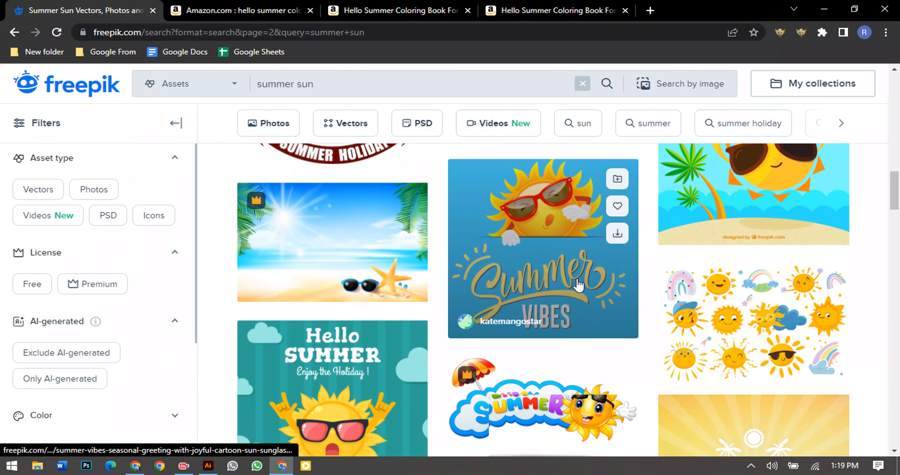
scroll(801, 251, down, 10)
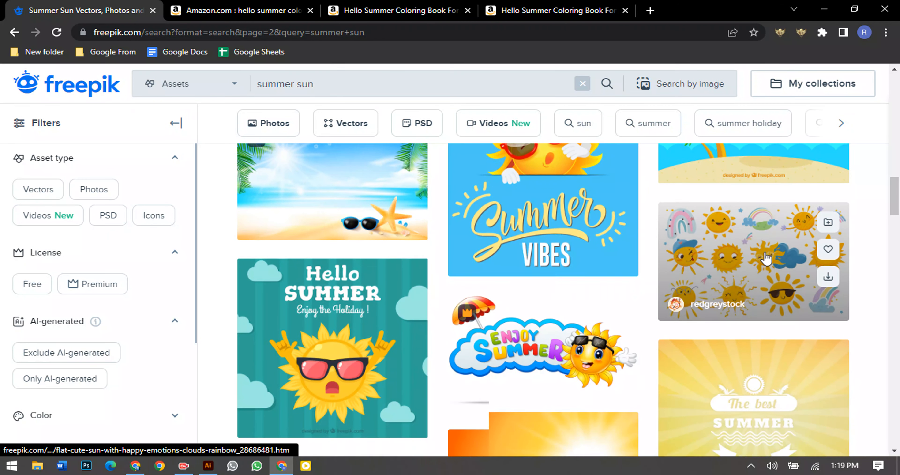
scroll(360, 306, down, 10)
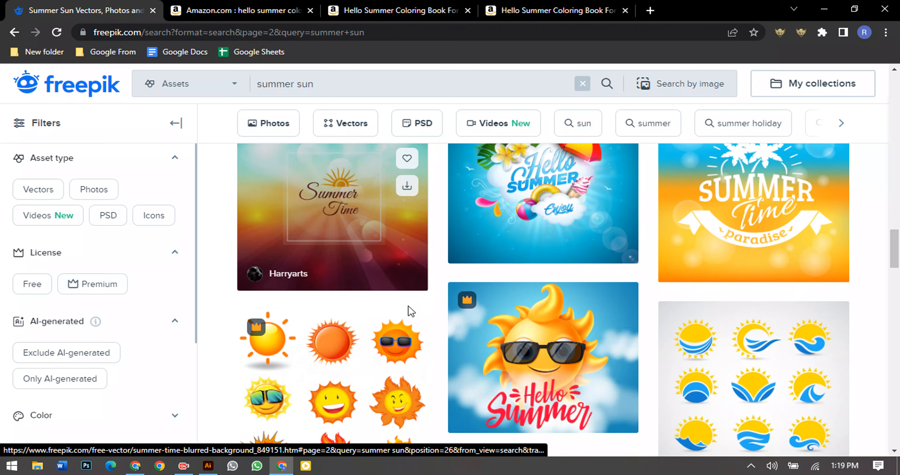
scroll(689, 282, down, 3)
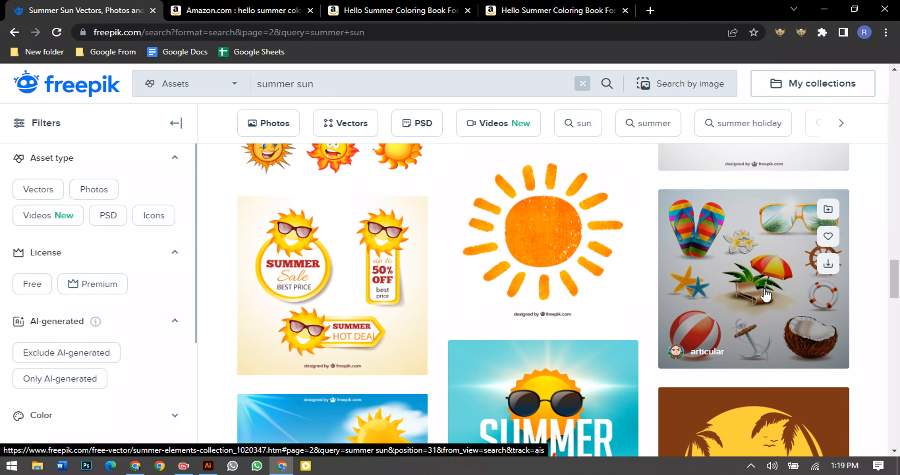
scroll(607, 301, up, 5)
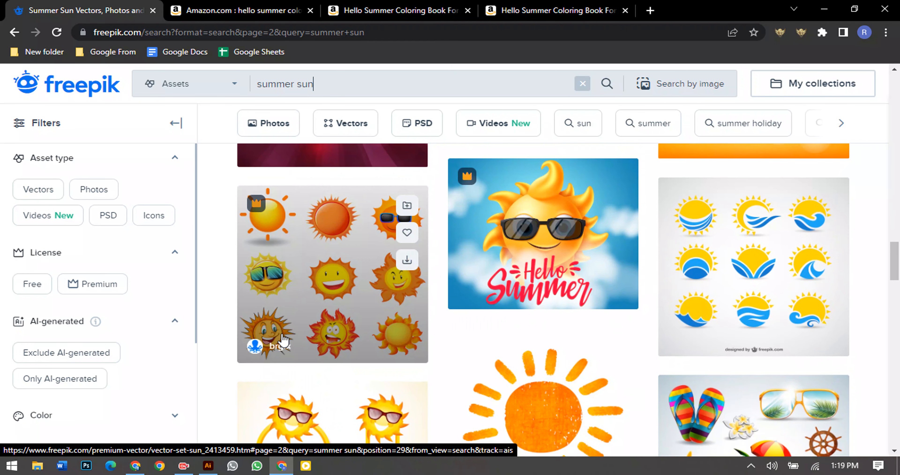
- Download the nine-sun premium vector set and open 13667.eps from its zip archive in Illustrator
middle_click(279, 328)
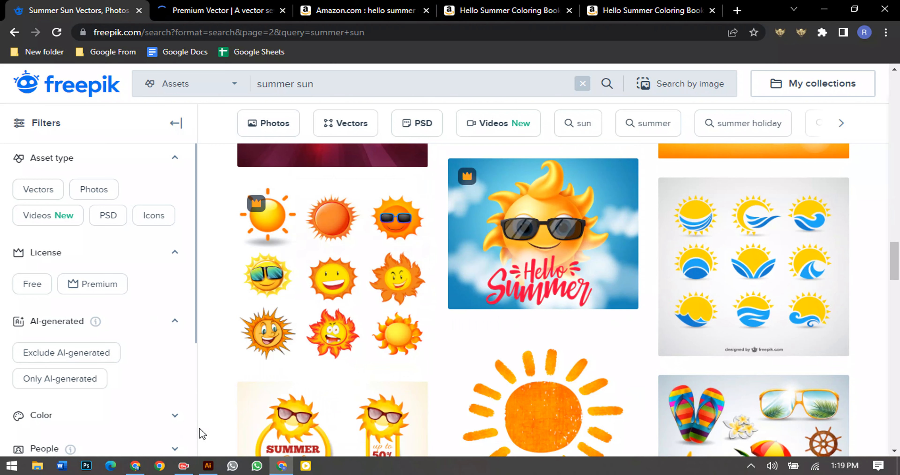
click(211, 467)
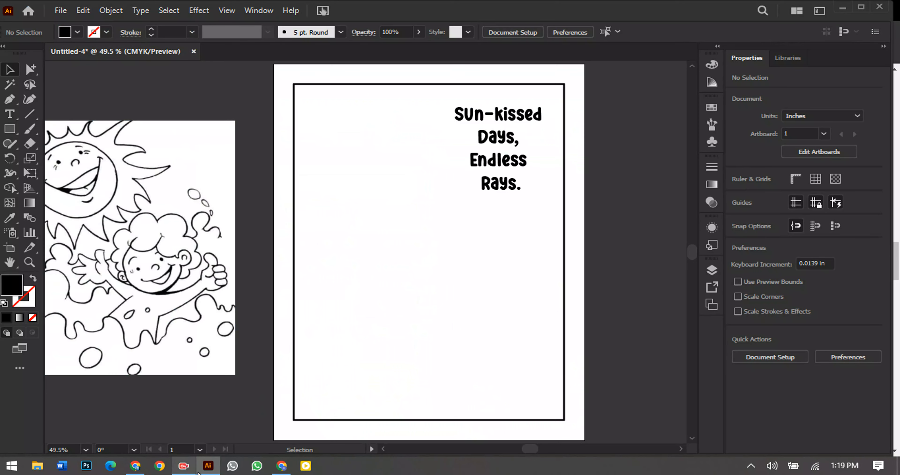
click(208, 467)
click(222, 10)
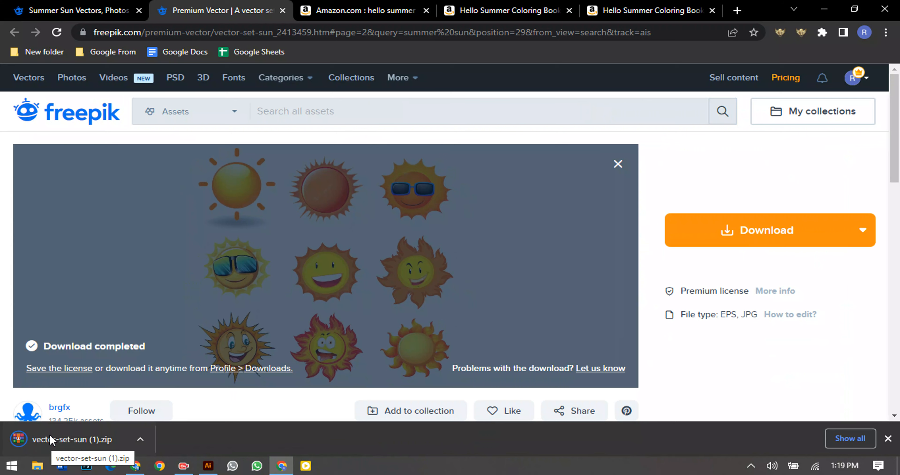
click(70, 440)
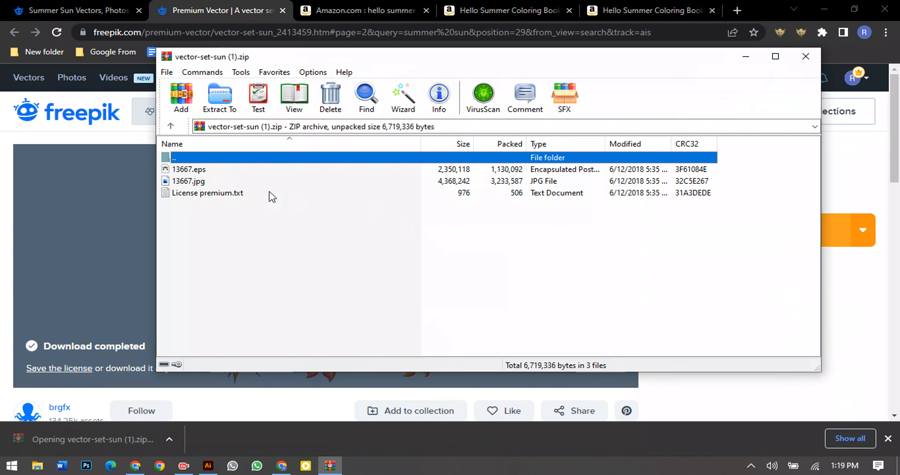
click(185, 170)
double_click(184, 170)
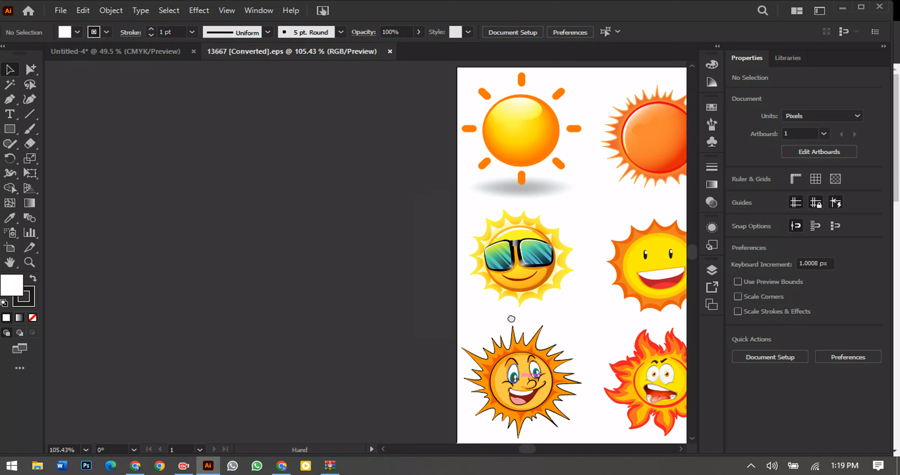
- Ungroup the nine-sun artwork so that each sun can be selected separately
drag(511, 317, 472, 257)
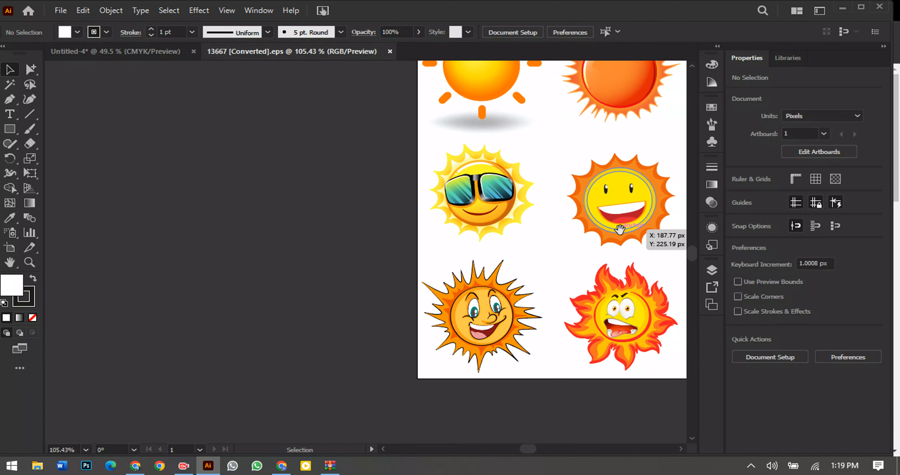
drag(618, 230, 434, 307)
scroll(614, 229, down, 1)
drag(539, 236, 341, 283)
click(252, 112)
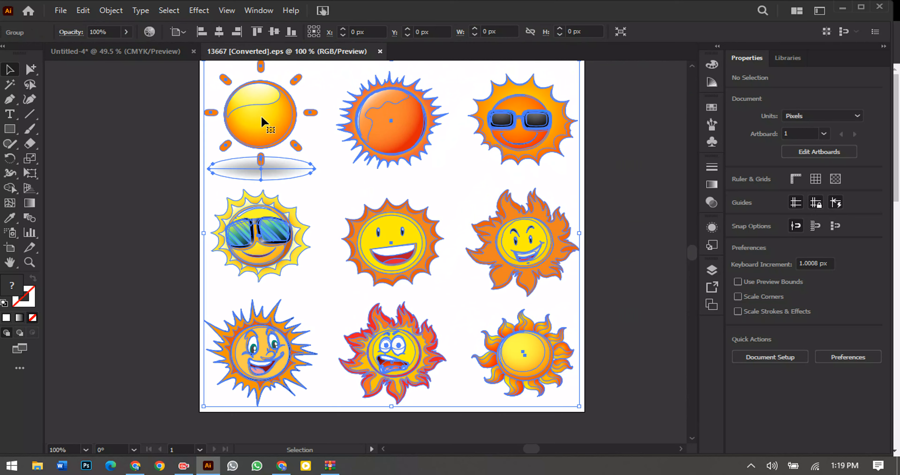
right_click(262, 122)
click(299, 229)
click(140, 187)
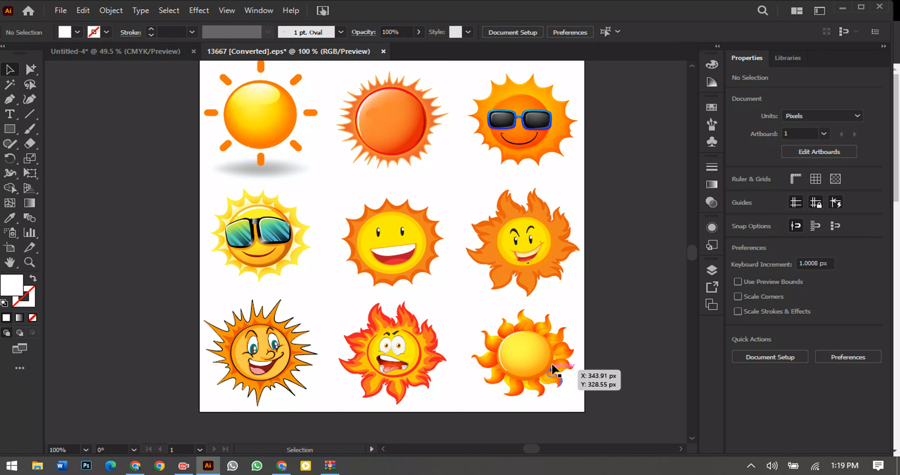
click(502, 393)
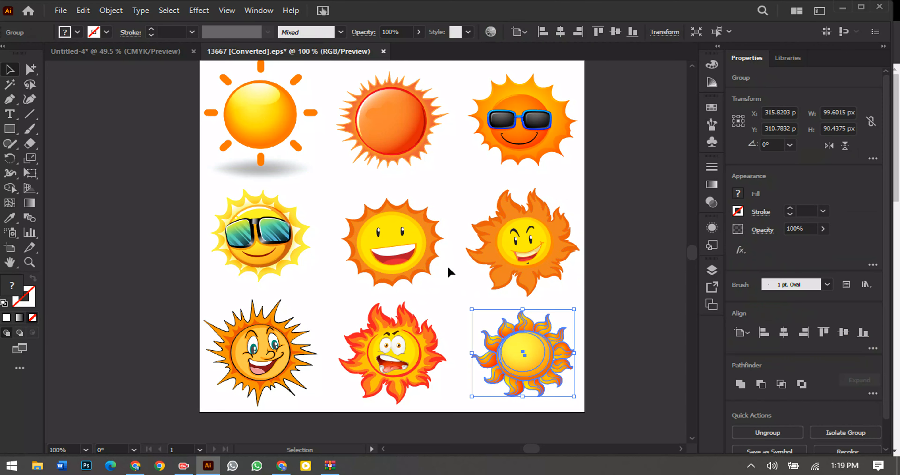
- Cut the black-outlined smiling sun from the sun set and paste it into the Untitled-4 coloring page
scroll(246, 339, up, 4)
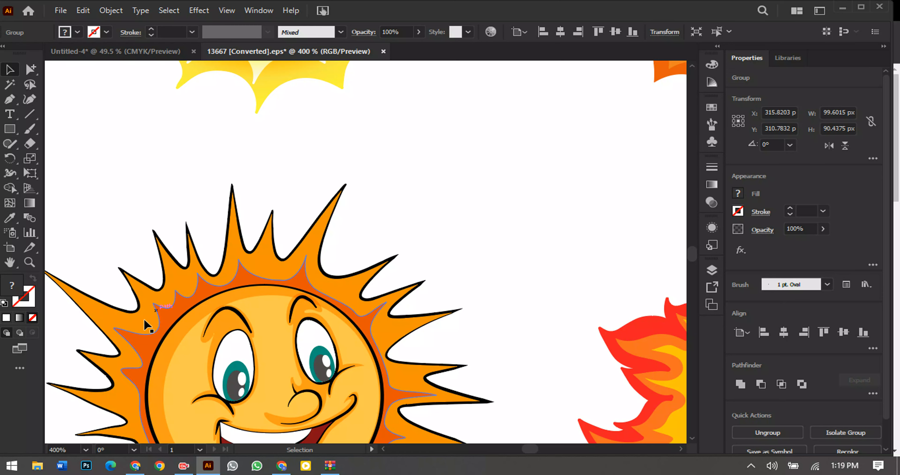
drag(439, 292, 431, 199)
scroll(431, 199, down, 3)
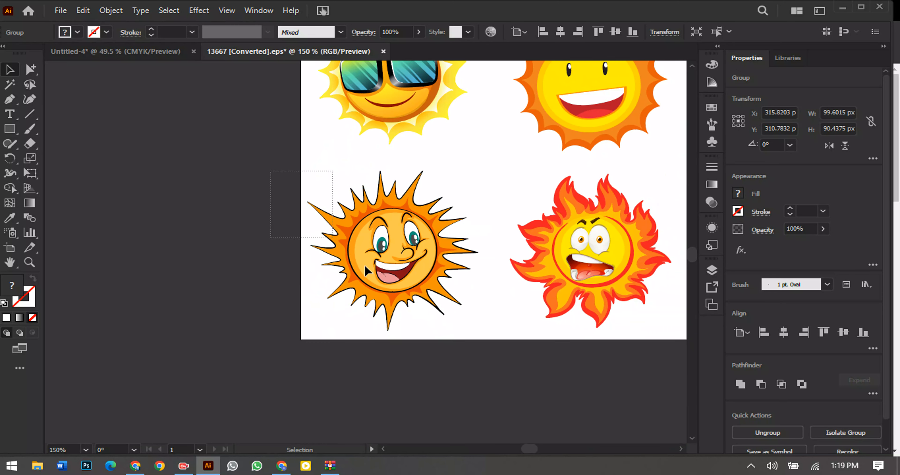
key(Delete)
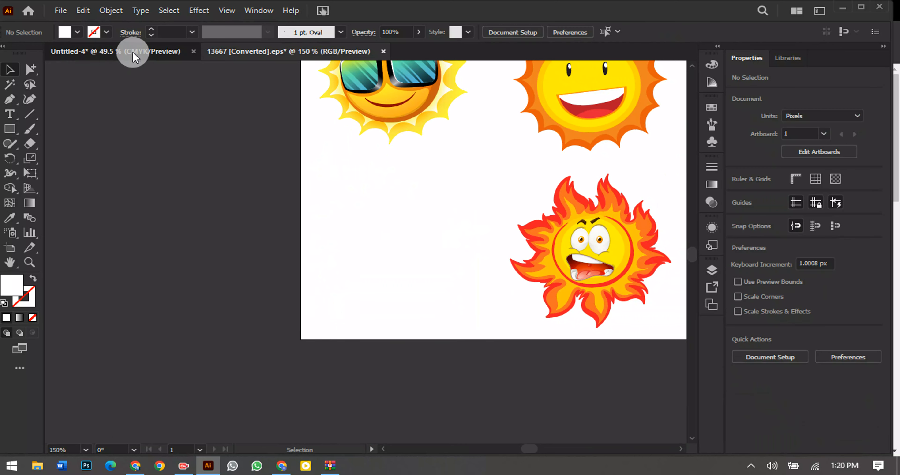
click(133, 51)
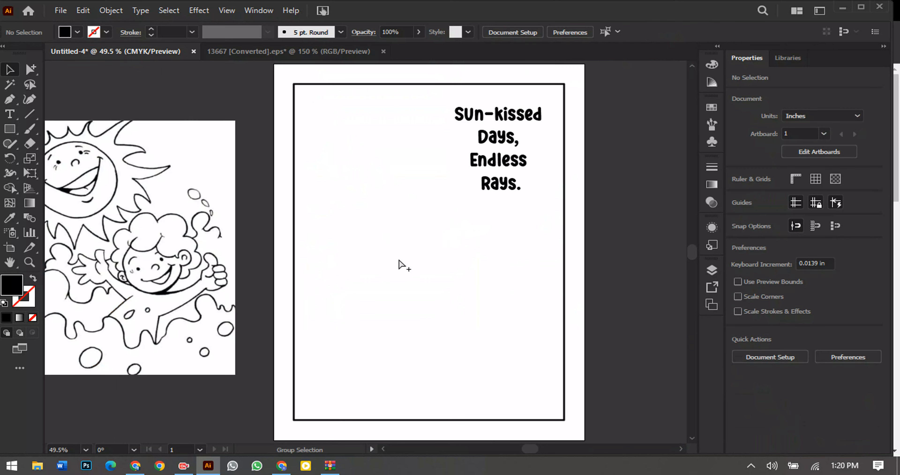
key(ctrl+v)
- Resize the smiling sun and position it inside the upper-left part of the border, beside the quote
drag(396, 279, 431, 319)
drag(375, 239, 382, 148)
drag(432, 216, 442, 227)
click(292, 240)
key(ctrl+1)
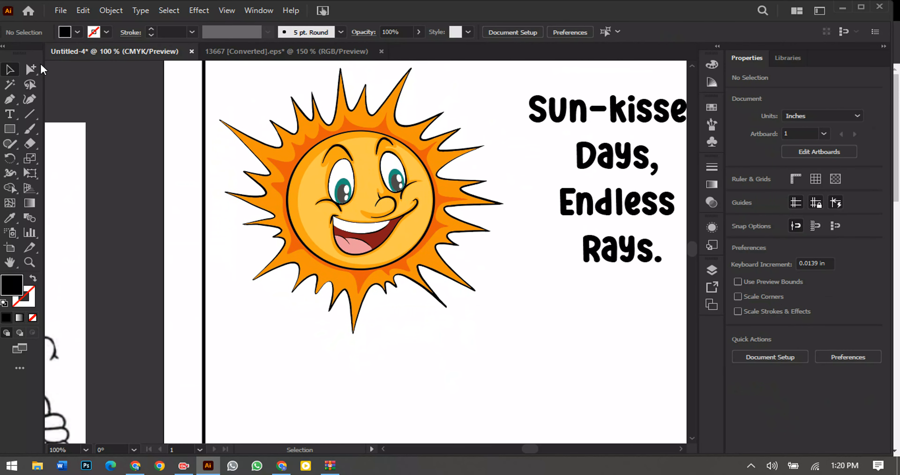
- Delete the dark orange ring behind the sun's face, the lighter face highlight and the shading around the nose and eye
click(31, 69)
click(321, 135)
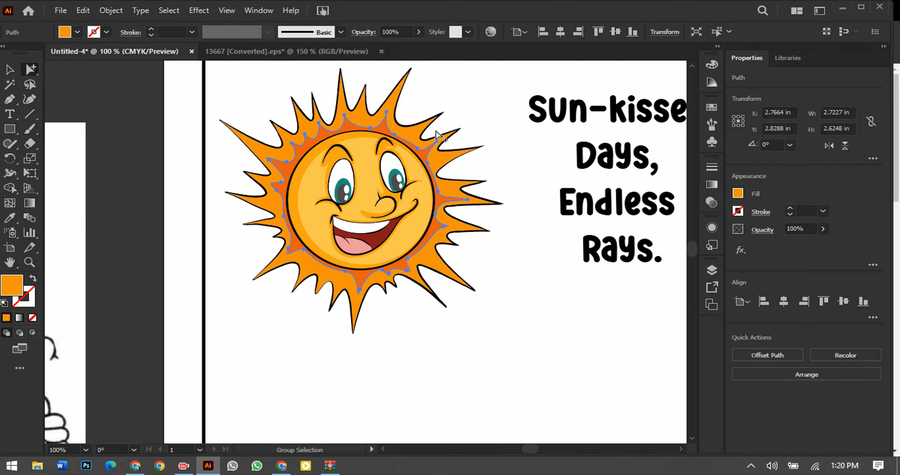
key(Delete)
click(365, 142)
key(Delete)
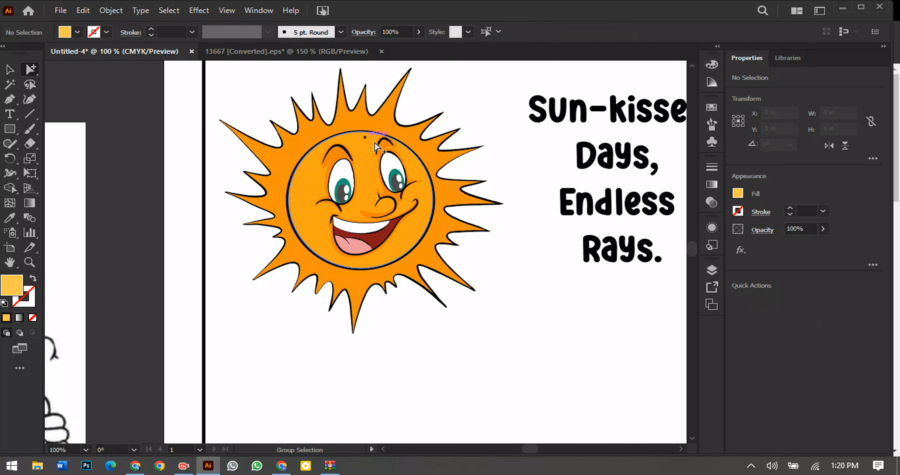
click(387, 150)
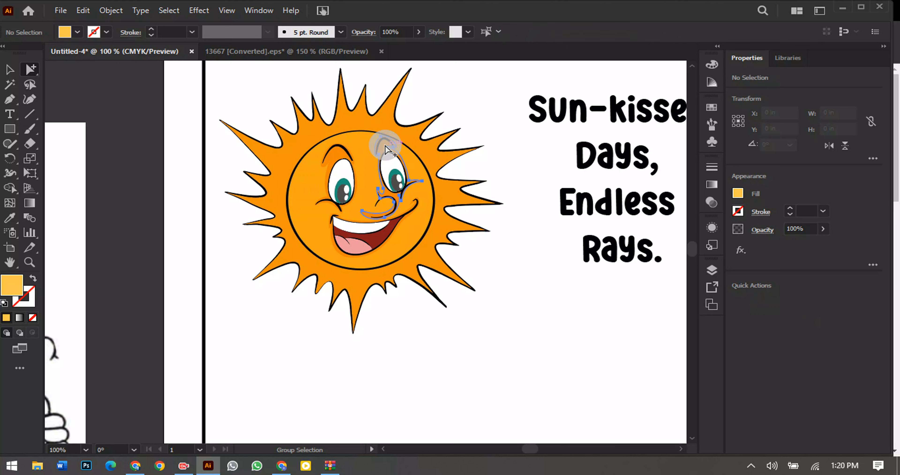
key(Delete)
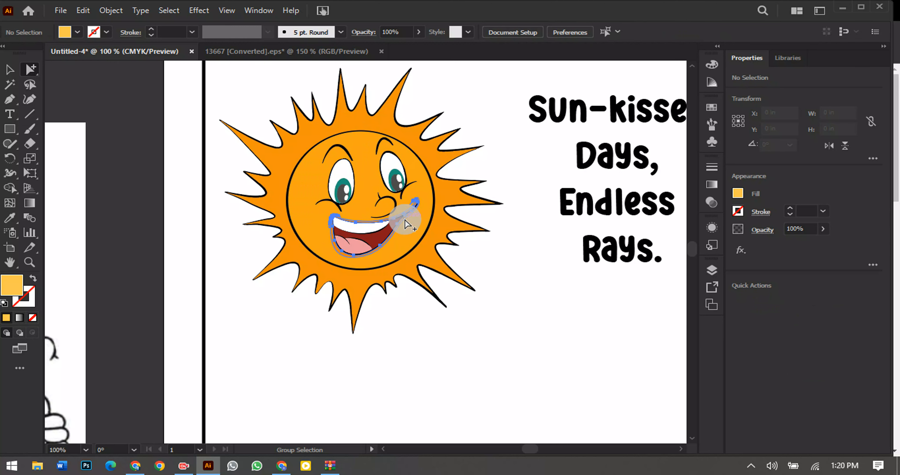
click(405, 224)
key(Delete)
key(ctrl+z)
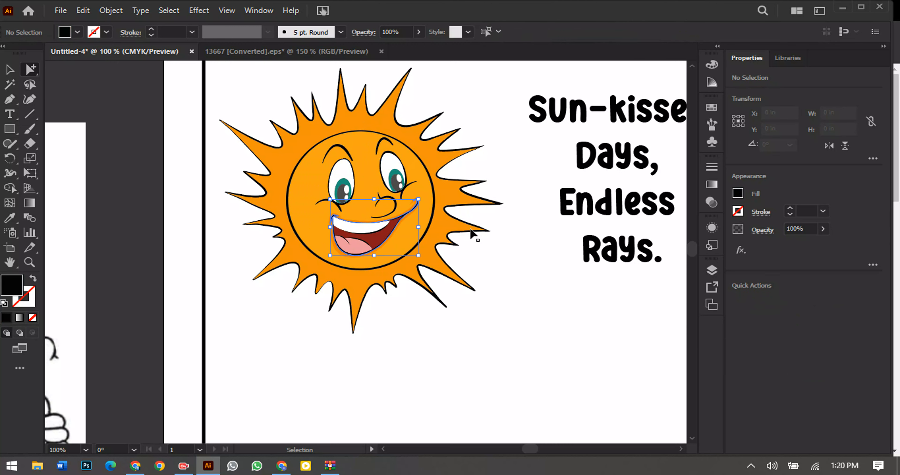
click(242, 313)
- Delete the orange shading shape around the sun's mouth, keeping the black mouth outline
scroll(388, 184, up, 3)
click(441, 262)
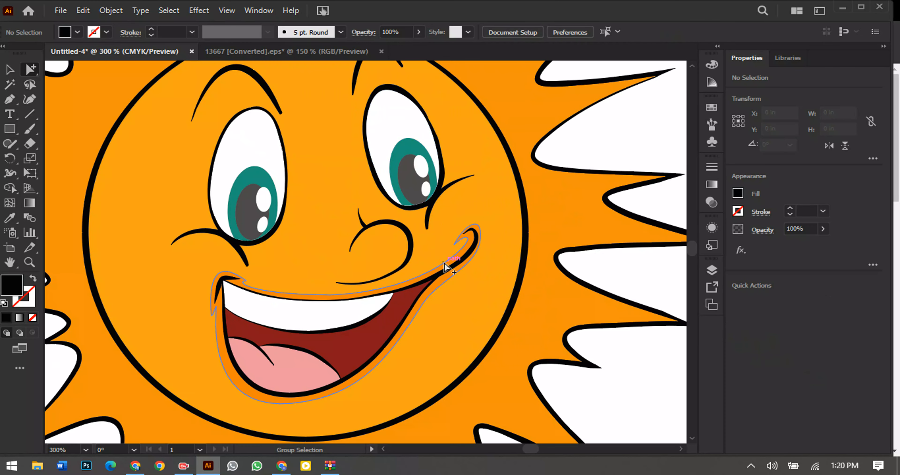
key(Delete)
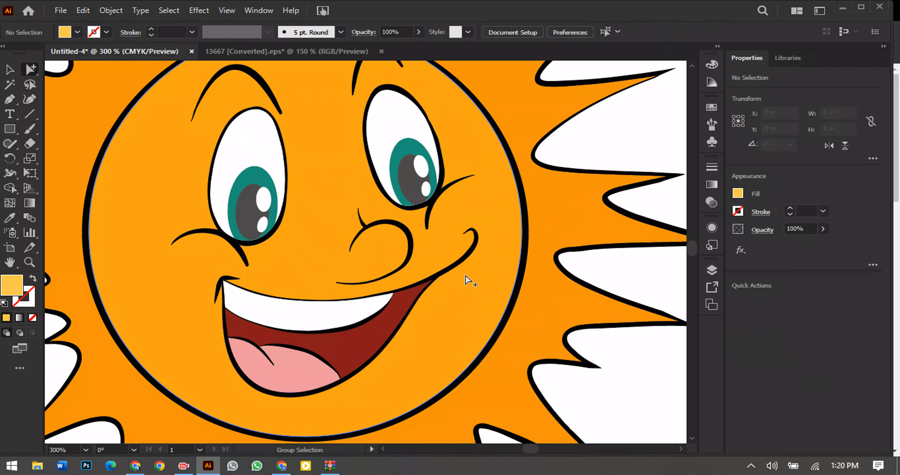
- Select the sun's orange rays with the Magic Wand and fill them with white sampled from the page
scroll(431, 302, down, 3)
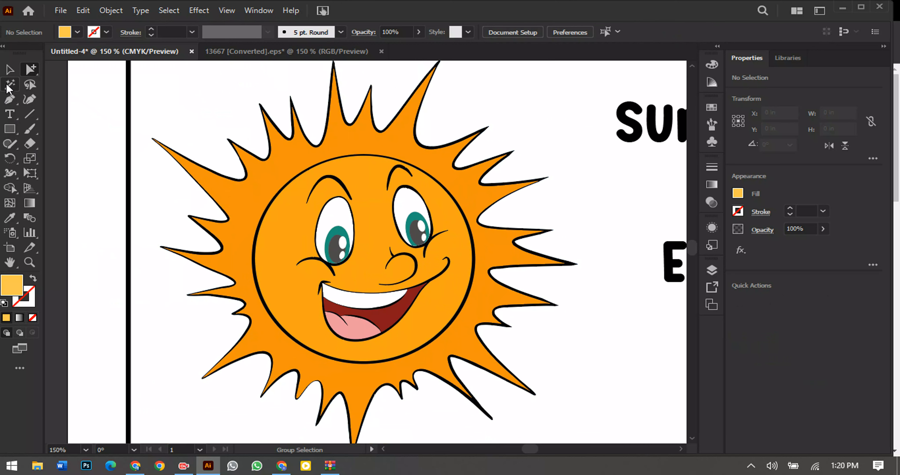
click(10, 84)
click(287, 174)
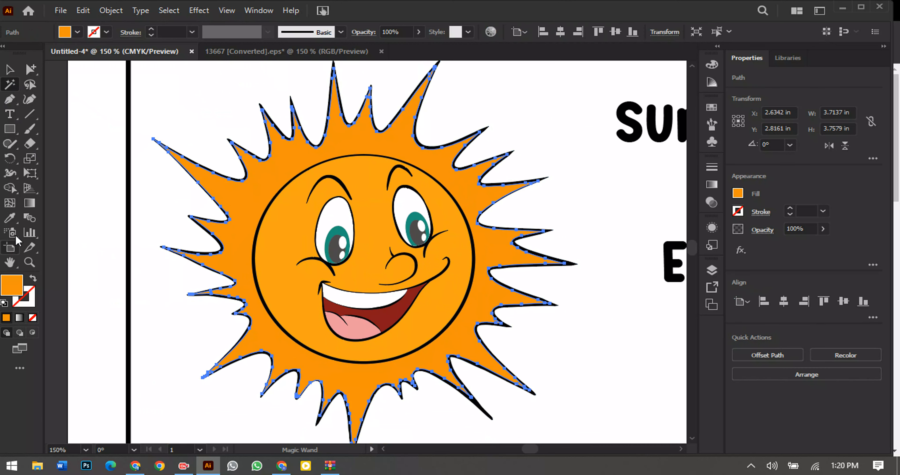
click(10, 218)
click(101, 167)
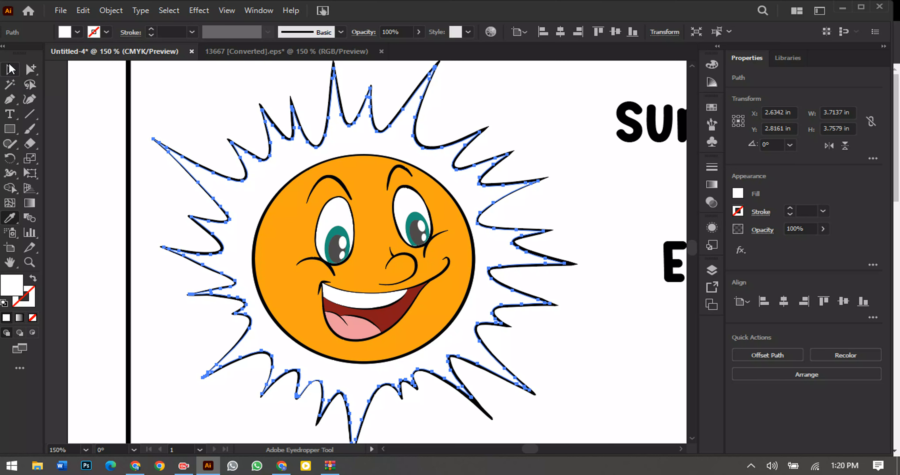
click(11, 70)
click(69, 119)
- Select the sun's orange face circle with the Magic Wand and fill it with the page's white
click(11, 86)
click(283, 219)
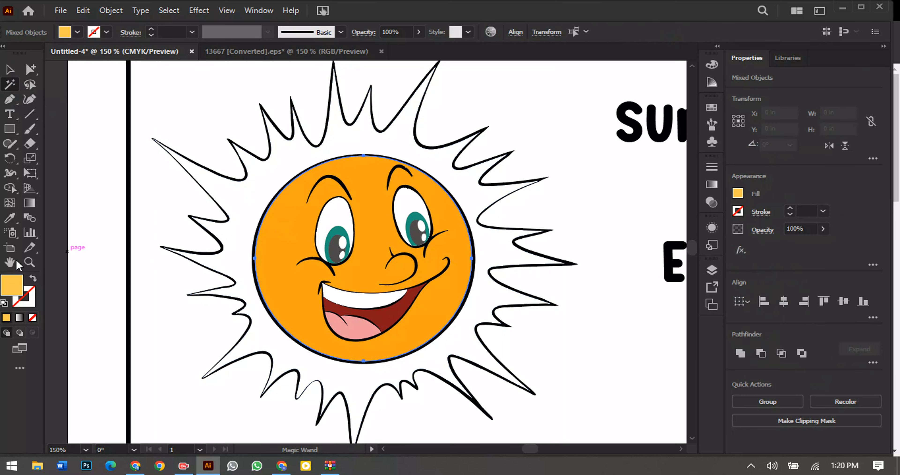
click(10, 218)
click(107, 170)
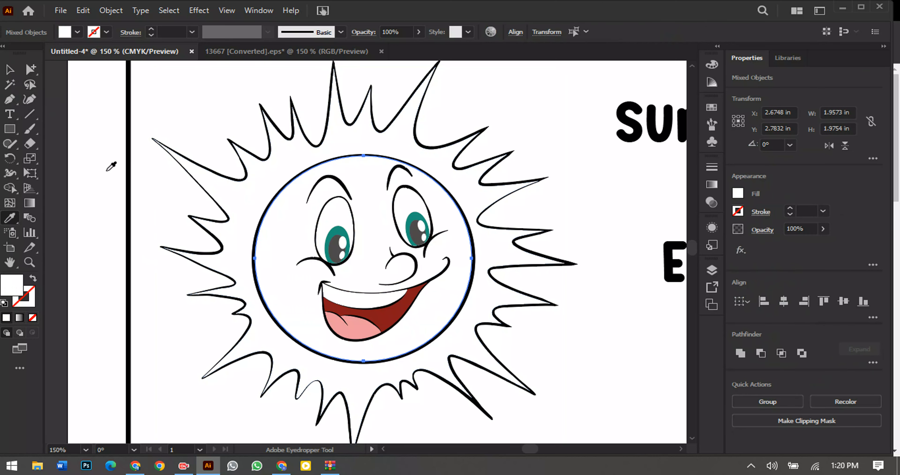
- Select the sun's dark red mouth interior and the pink tongue with the Magic Wand and fill each with the page's white
click(10, 84)
click(376, 319)
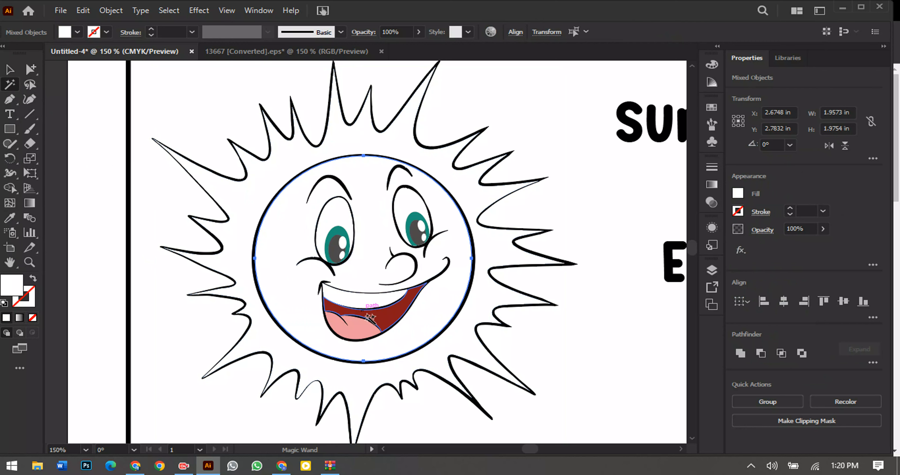
click(10, 218)
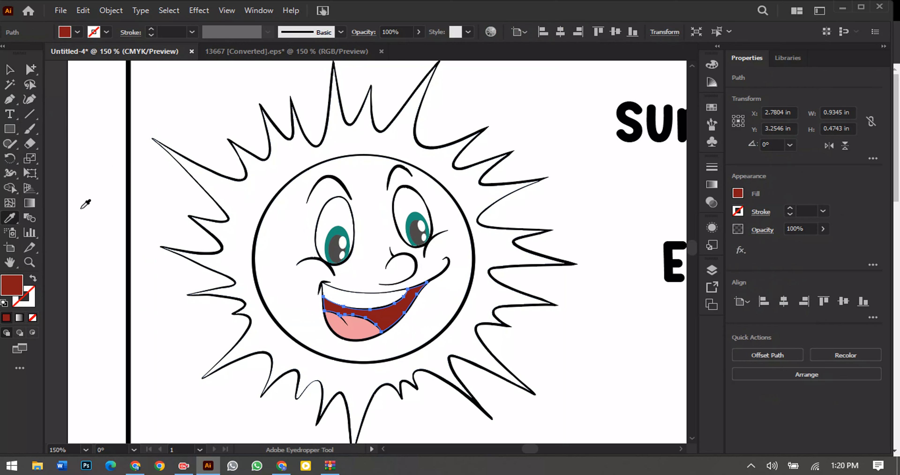
click(84, 205)
click(10, 85)
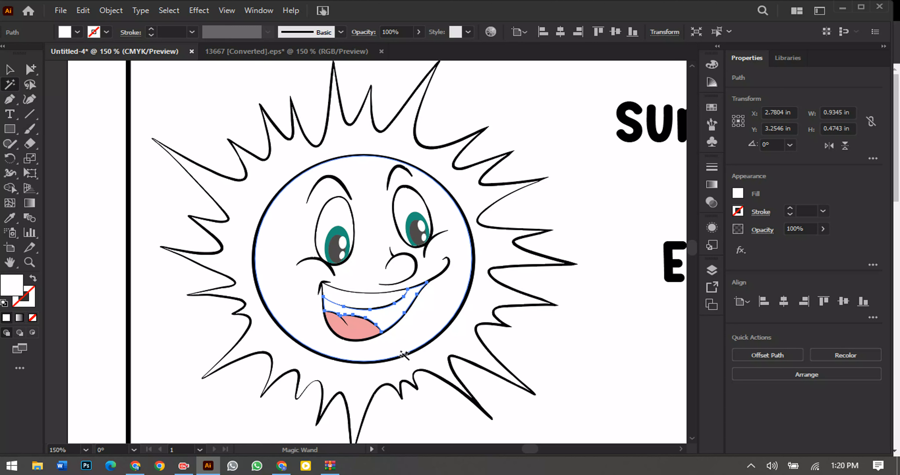
click(365, 330)
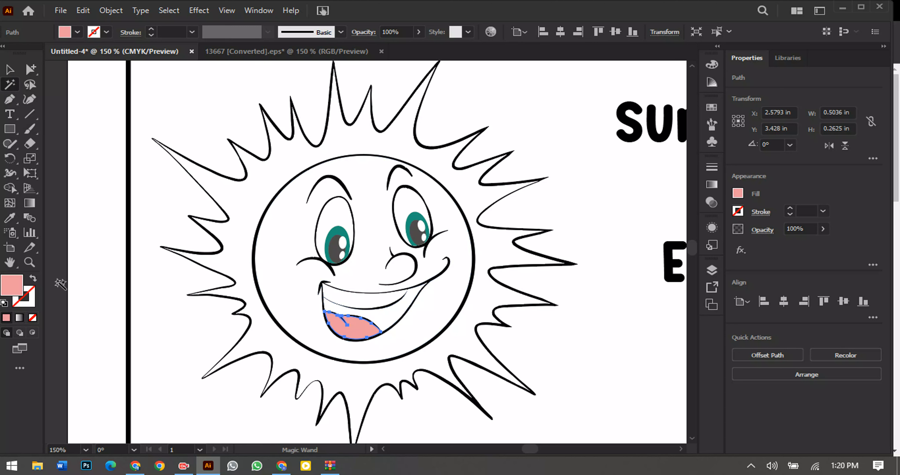
click(91, 209)
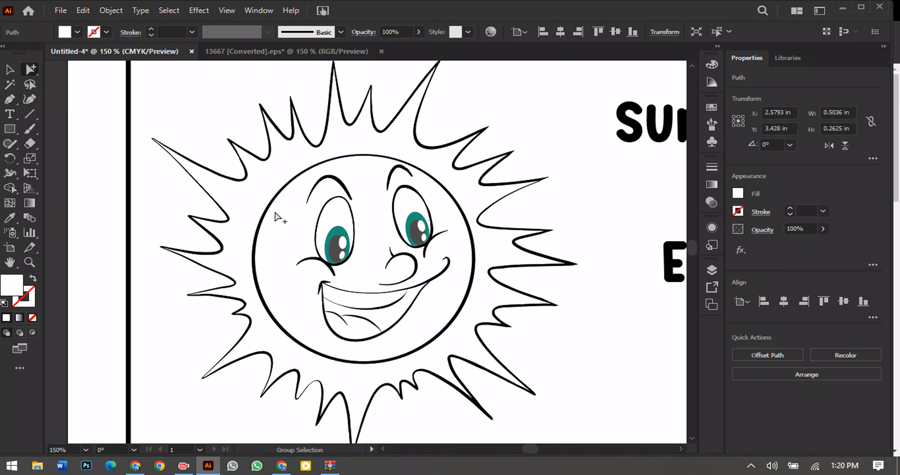
- Give the teal irises of both sun eyes the default white fill and 1 pt black stroke
scroll(276, 216, up, 5)
click(301, 121)
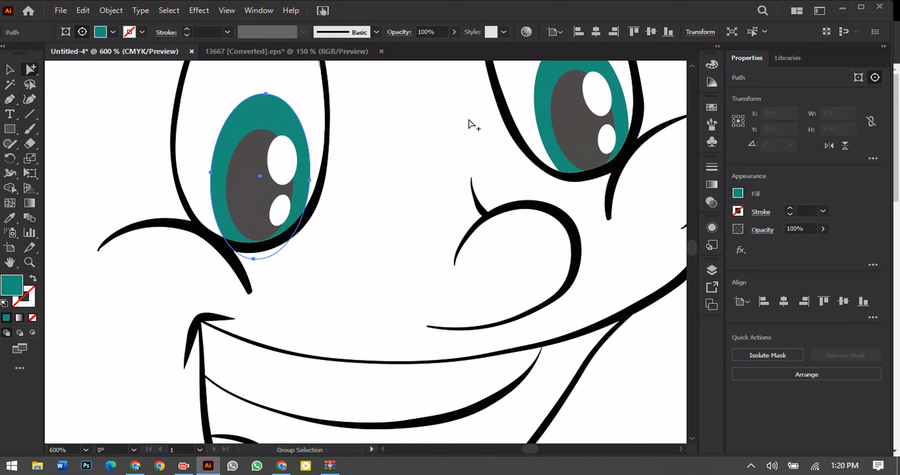
shift+click(544, 95)
scroll(544, 117, down, 2)
click(4, 302)
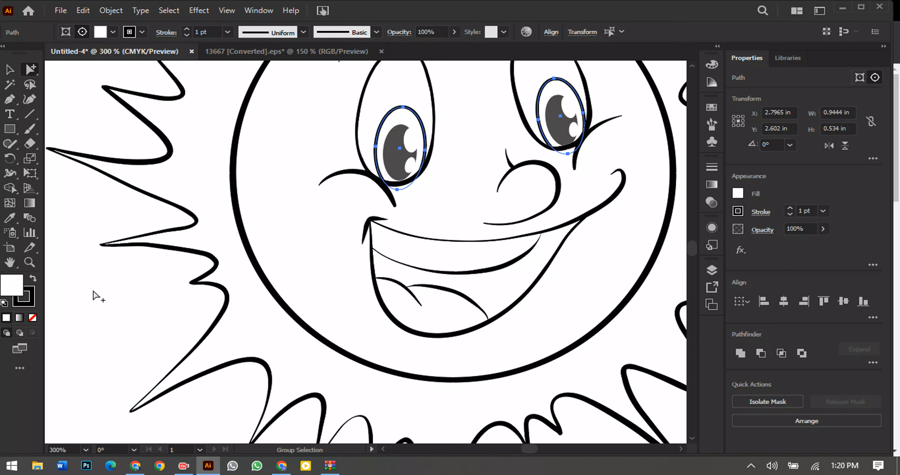
click(381, 312)
- Fill the dark grey pupils of both sun eyes with black, 000000
scroll(382, 315, down, 2)
click(394, 223)
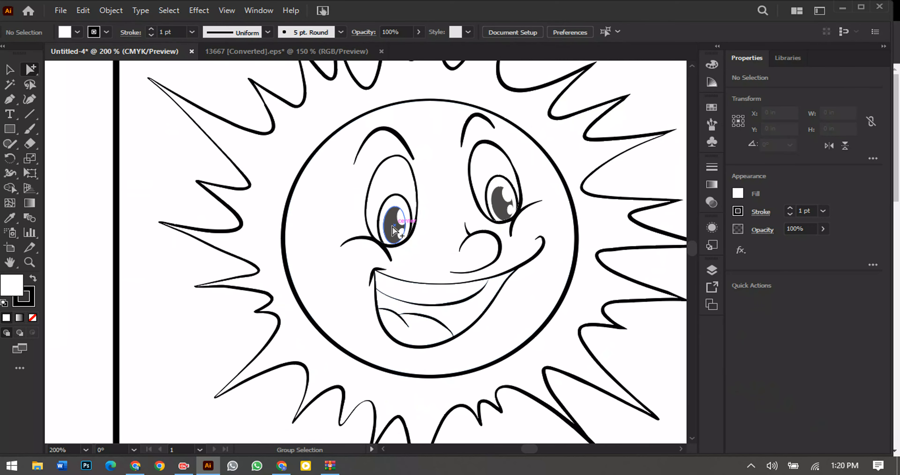
shift+click(502, 204)
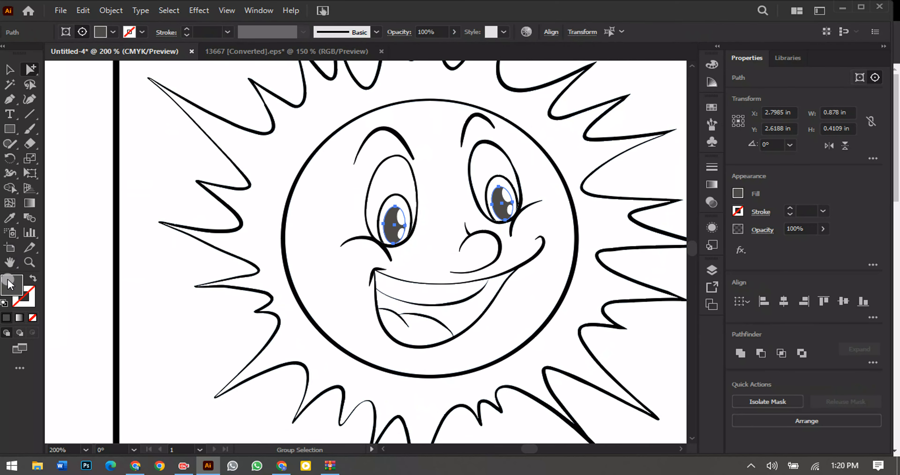
double_click(10, 285)
drag(559, 277, 614, 296)
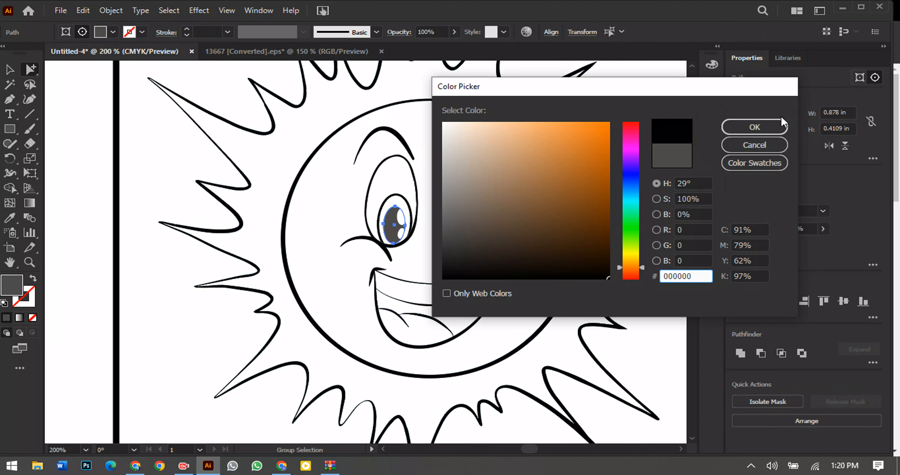
click(769, 127)
click(66, 297)
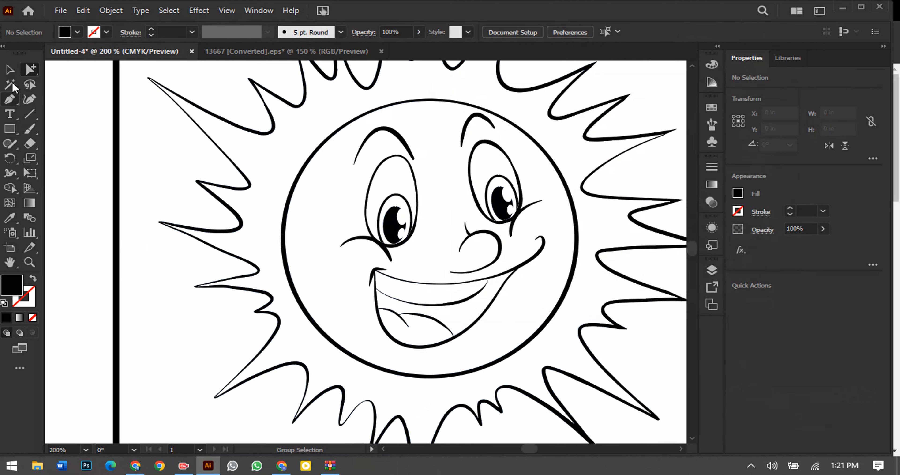
- Expand the fill and stroke of the whole sun group and deselect it
scroll(297, 245, down, 3)
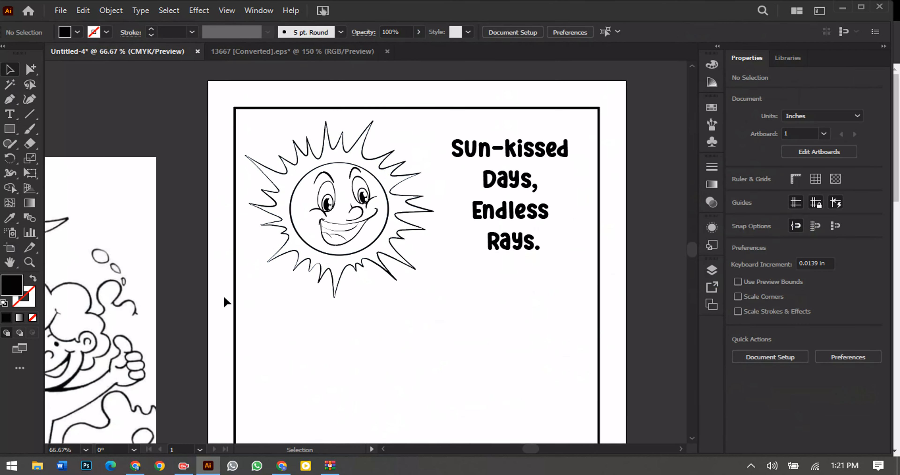
scroll(227, 301, down, 1)
scroll(233, 304, up, 1)
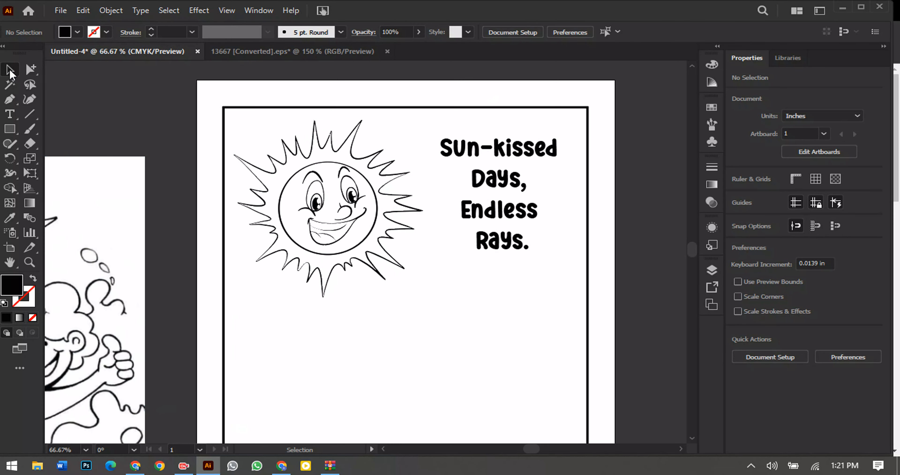
click(271, 227)
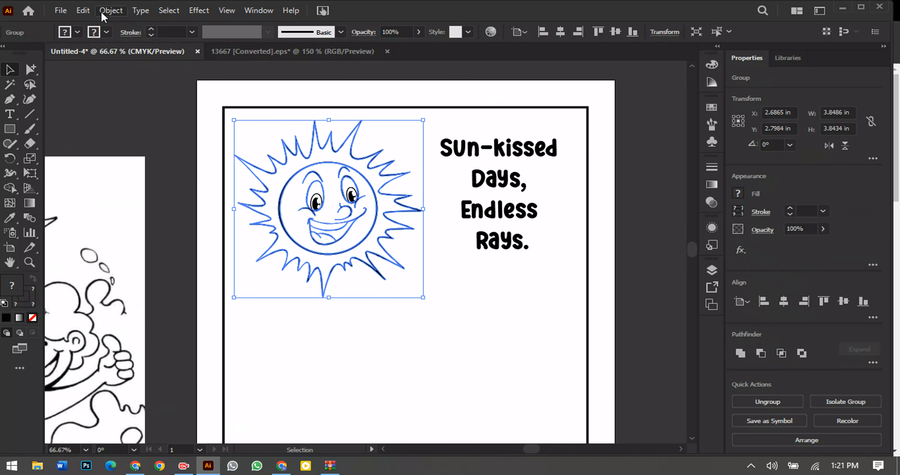
click(103, 15)
click(179, 150)
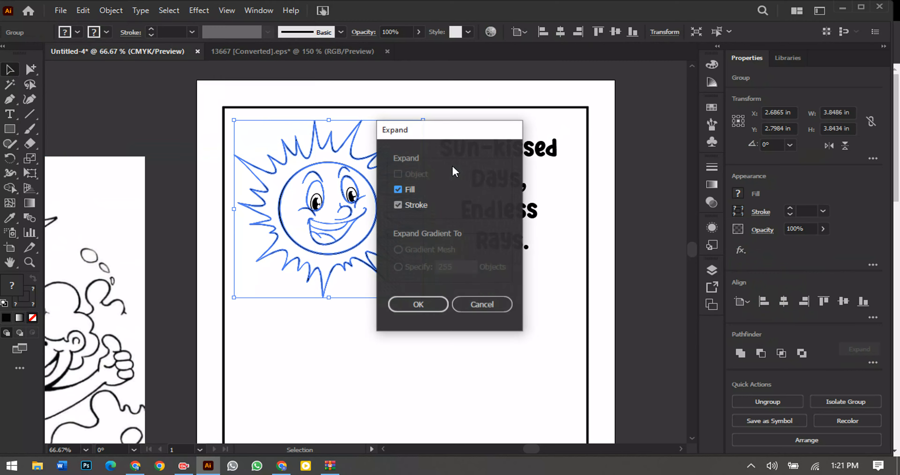
click(422, 299)
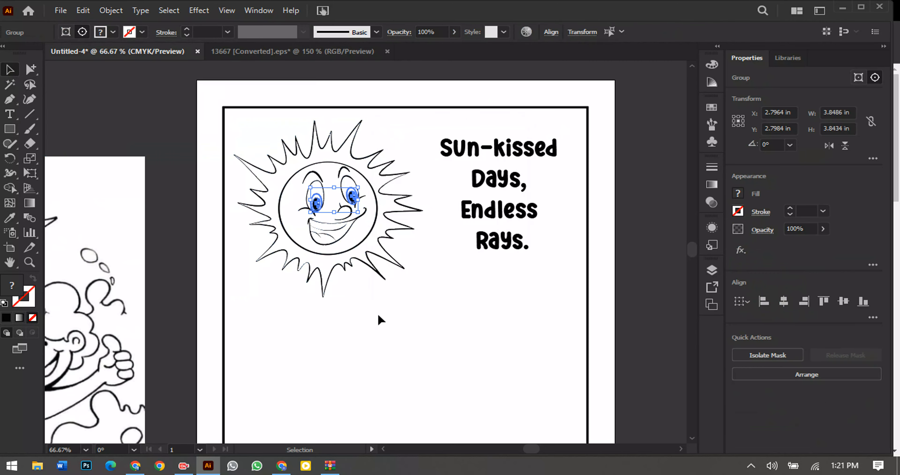
click(376, 313)
- Review the sun line art beside the quote at different zoom levels and fit the whole page in view
scroll(405, 238, down, 1)
scroll(406, 234, down, 2)
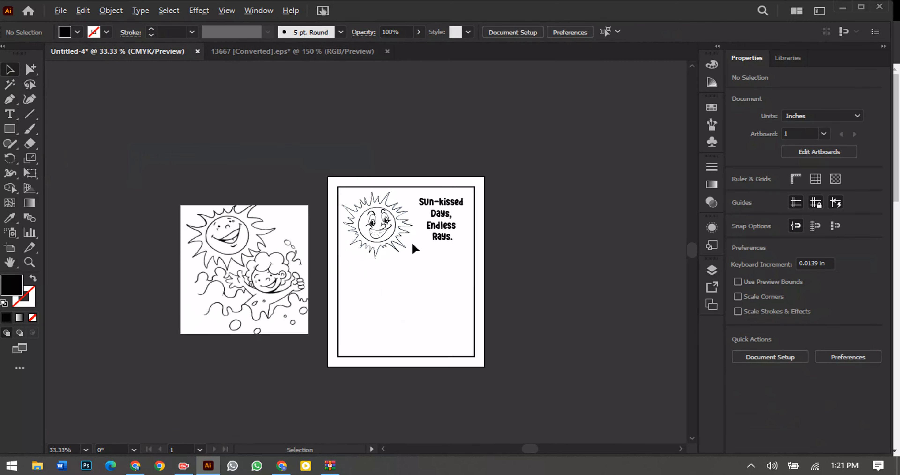
key(space)
drag(479, 233, 479, 251)
scroll(400, 259, up, 3)
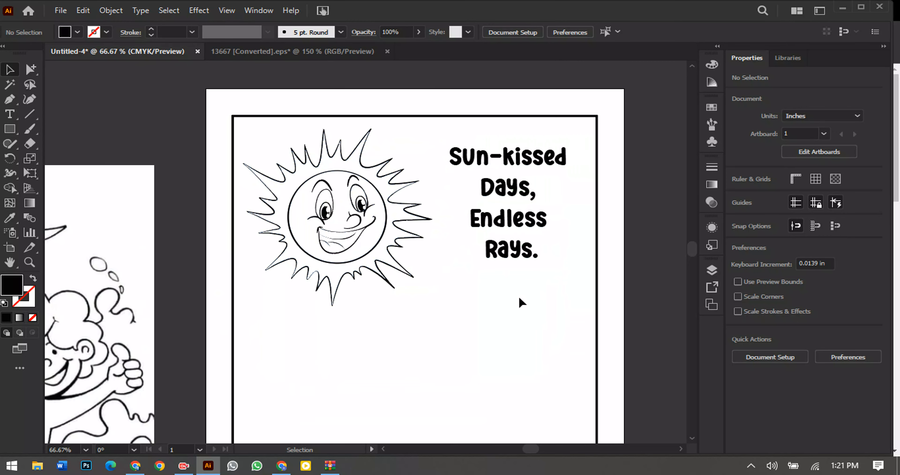
scroll(521, 303, down, 1)
key(space)
drag(575, 301, 539, 257)
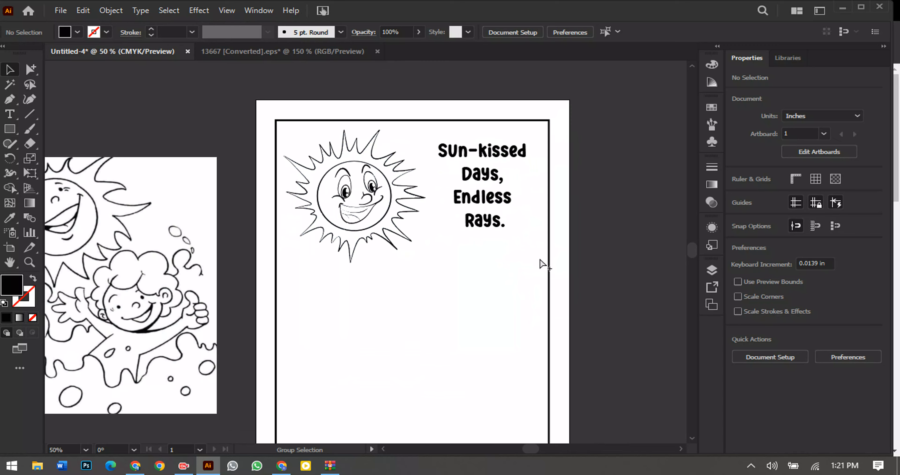
key(ctrl+0)
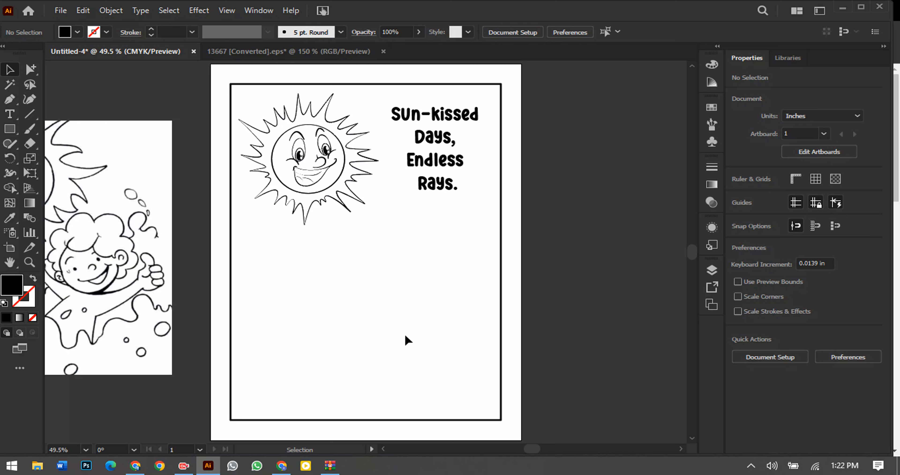
- Switch to the Freepik search page in Chrome and search for "summer camp"
click(292, 468)
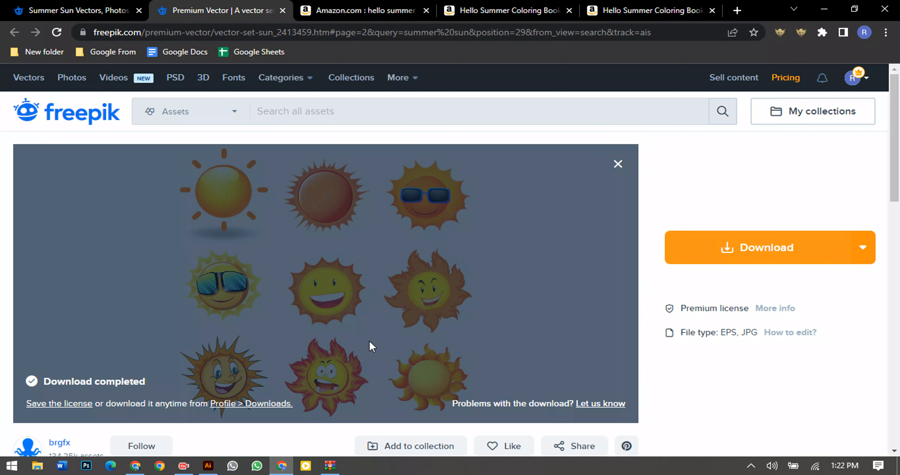
key(ctrl+shift+Tab)
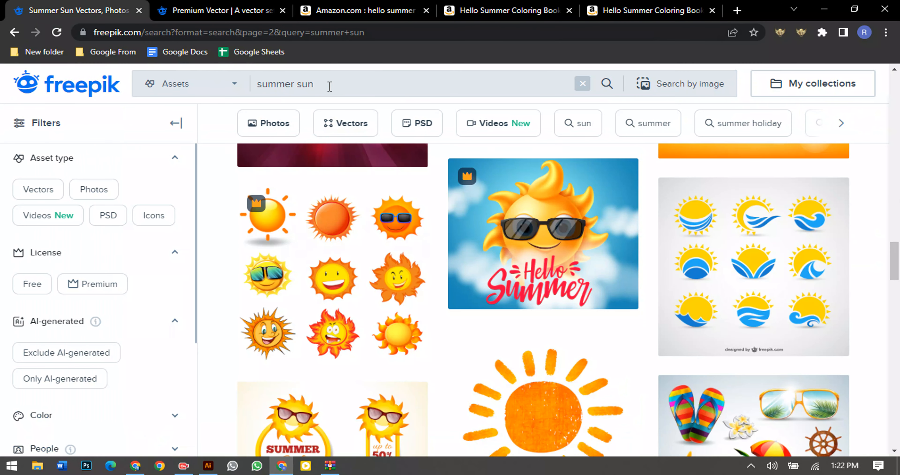
text(camp)
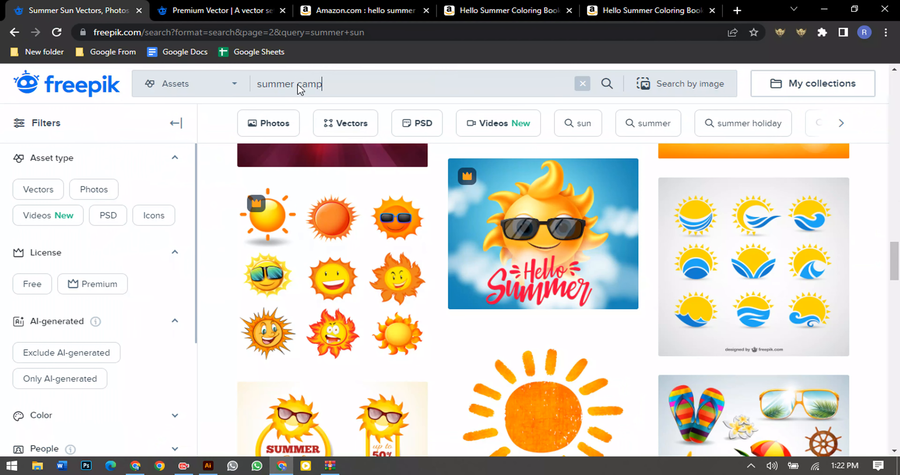
key(Return)
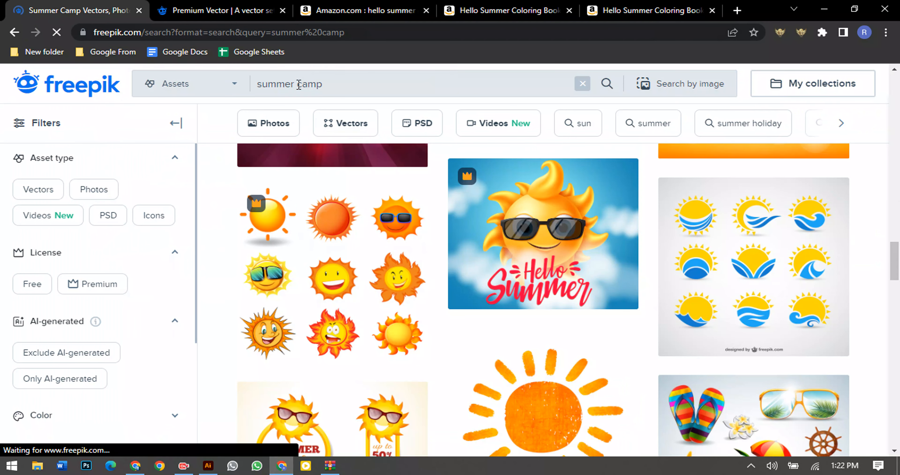
- Browse the summer camp search results for a camping illustration with clear outlines
scroll(475, 270, down, 3)
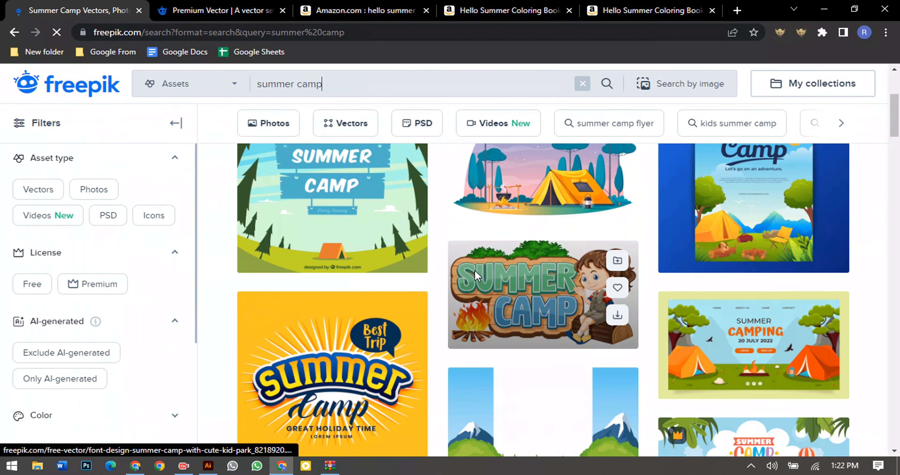
scroll(482, 277, down, 2)
scroll(484, 280, up, 3)
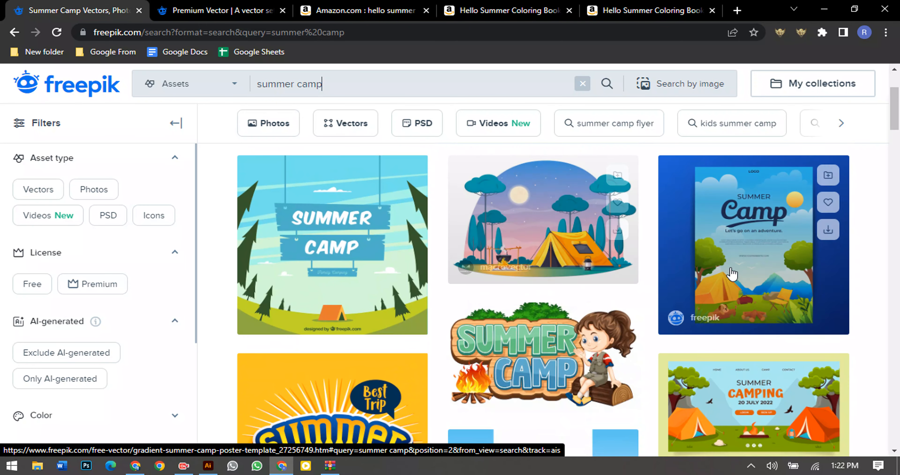
scroll(736, 271, down, 8)
scroll(736, 269, down, 15)
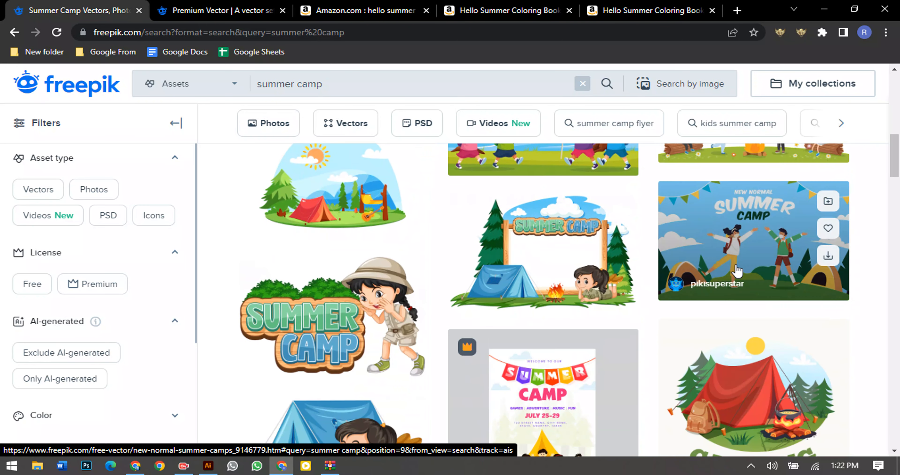
scroll(732, 264, down, 10)
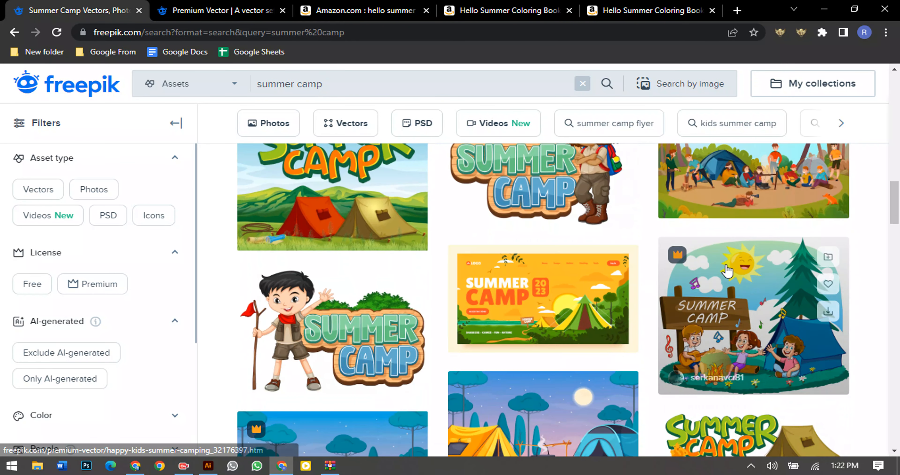
scroll(726, 268, down, 7)
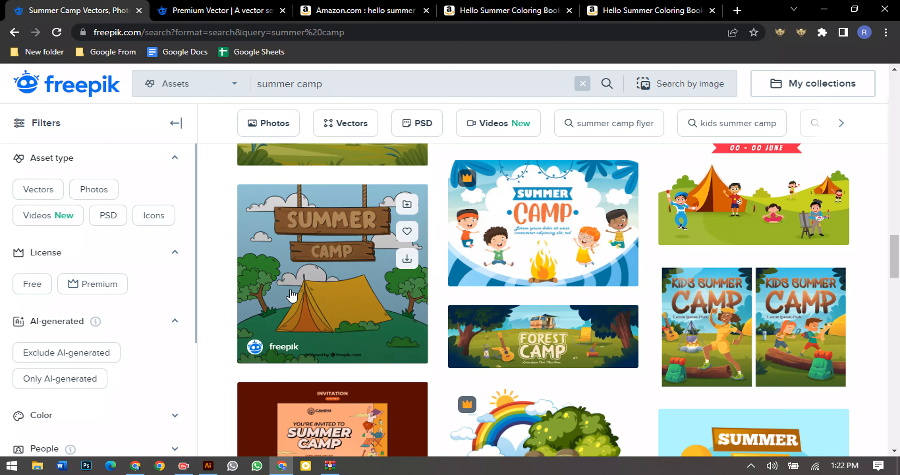
scroll(338, 325, down, 12)
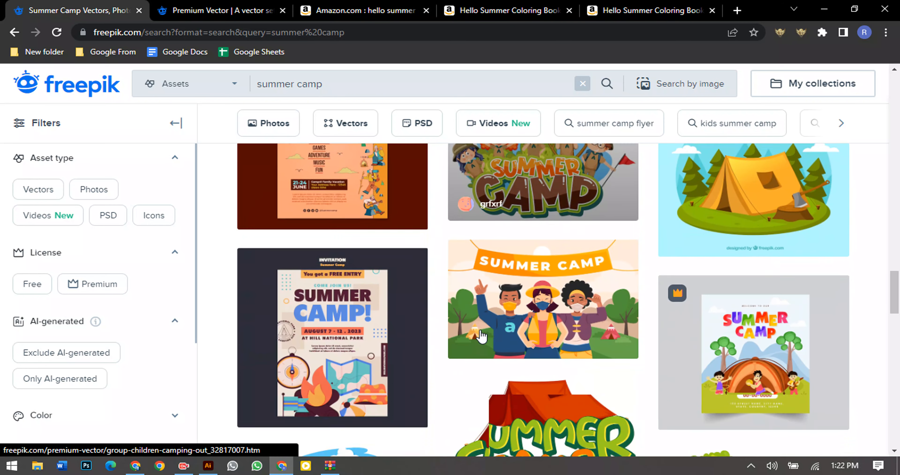
scroll(517, 319, down, 10)
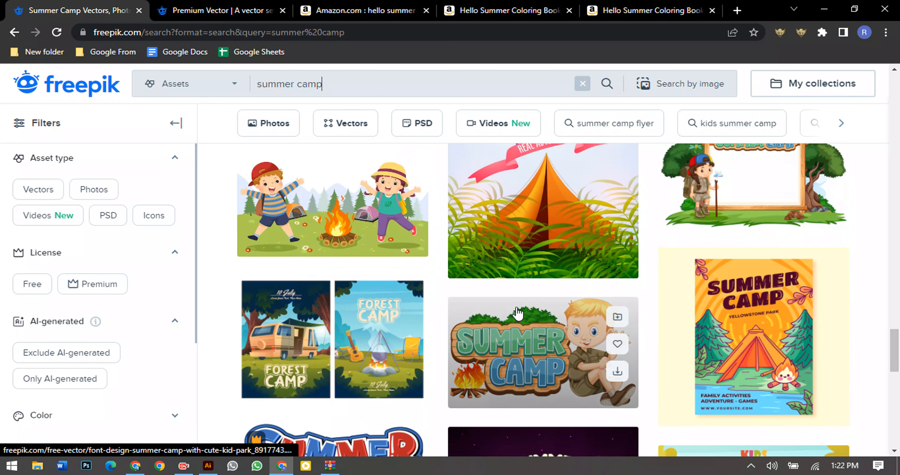
scroll(517, 313, down, 3)
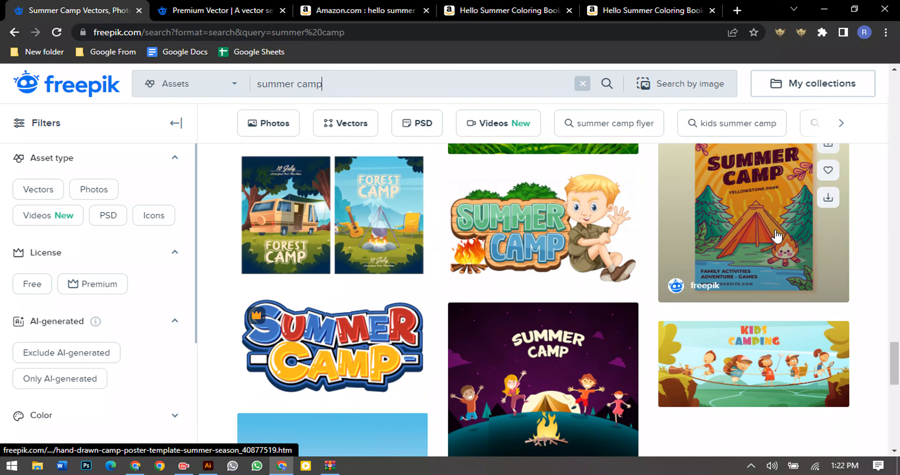
scroll(773, 241, down, 5)
scroll(773, 241, down, 10)
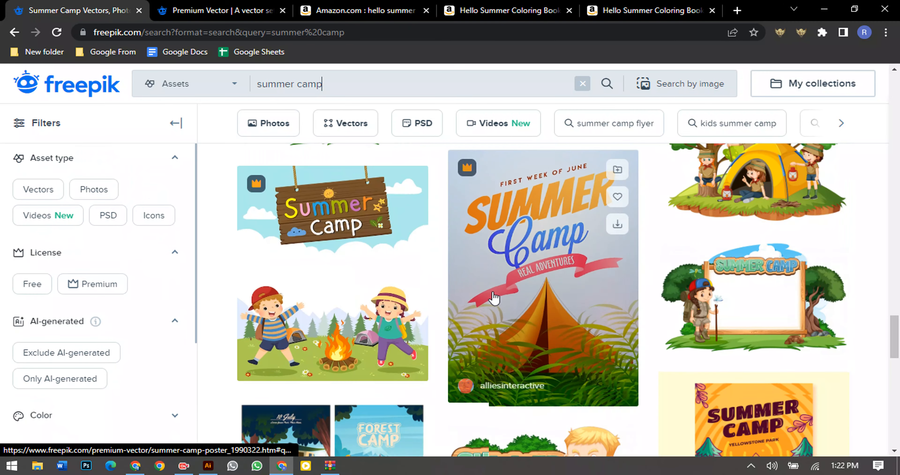
scroll(406, 282, up, 5)
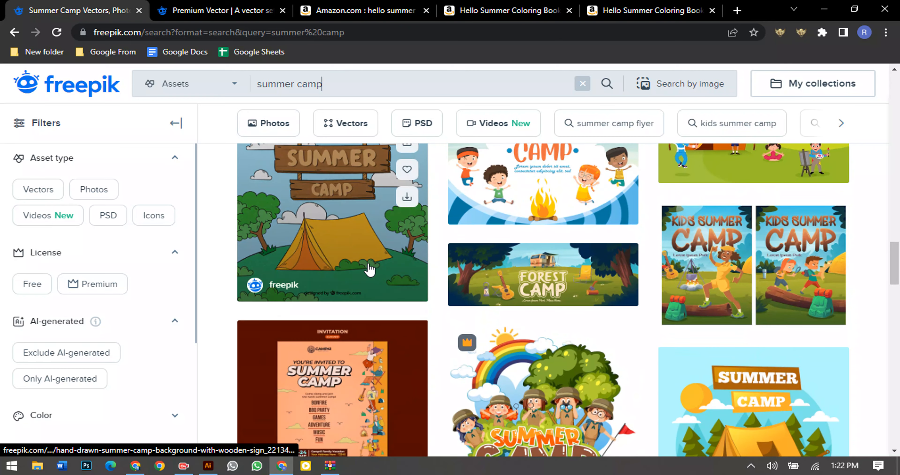
scroll(745, 358, down, 10)
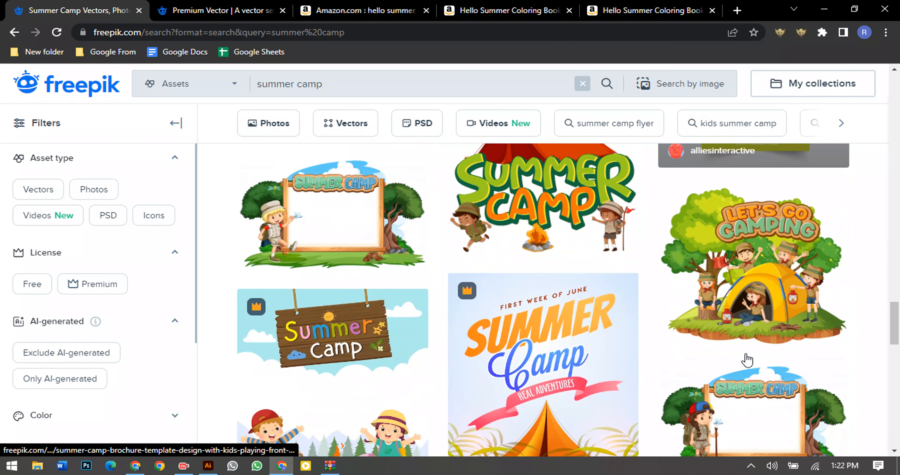
scroll(745, 353, down, 2)
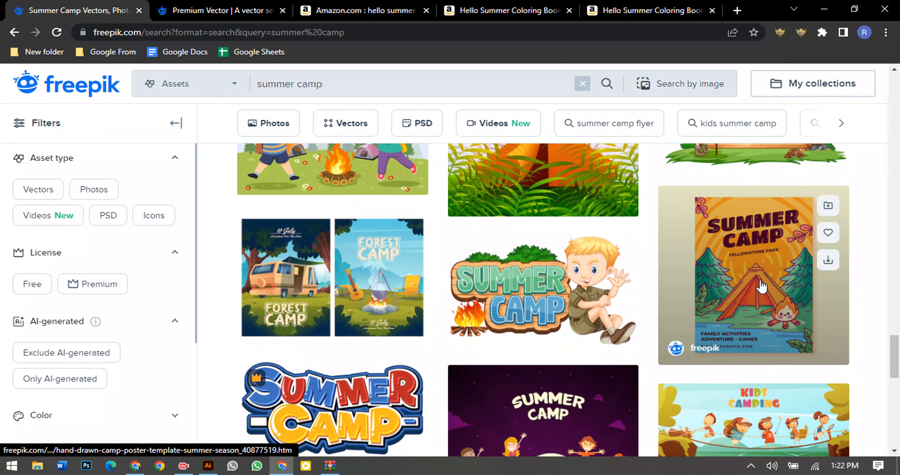
- Download the hand-drawn Summer Camp Yellowstone Park poster from its own page and open the archive's 8883679.eps in Illustrator
middle_click(745, 353)
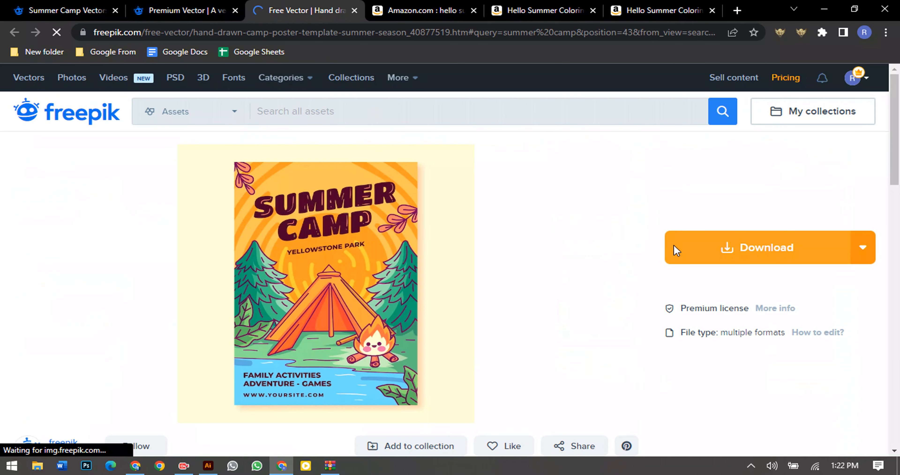
click(769, 240)
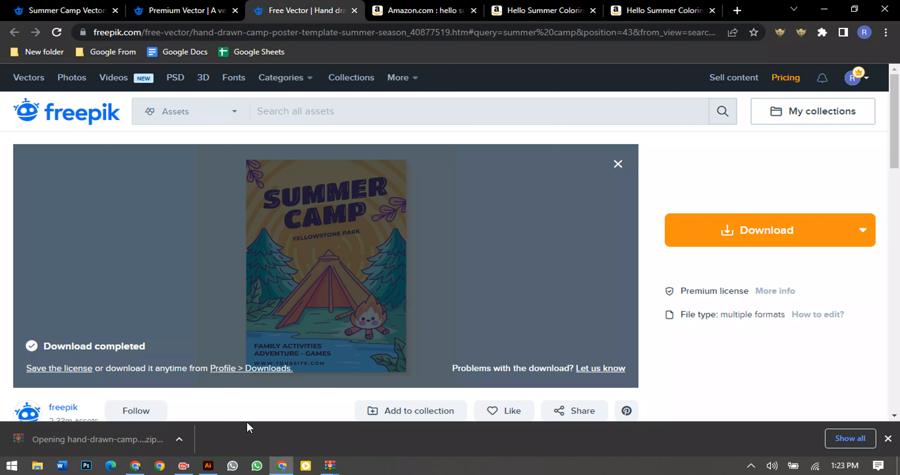
mouse_move(329, 466)
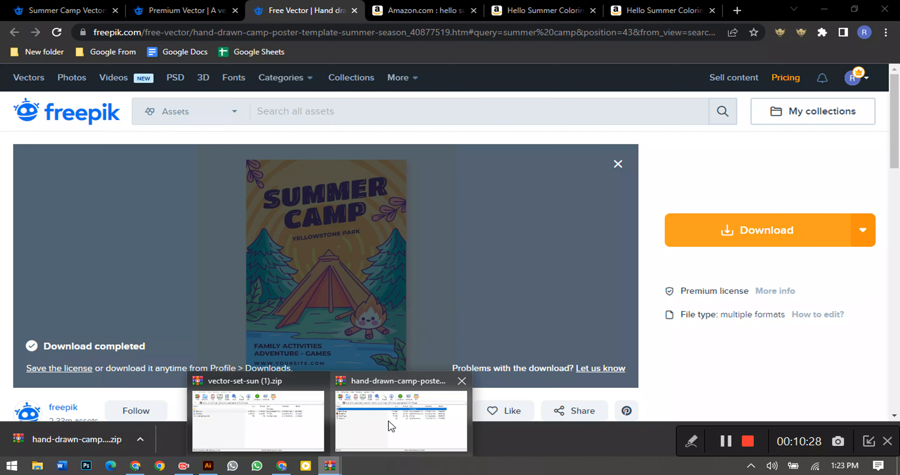
click(389, 423)
double_click(204, 170)
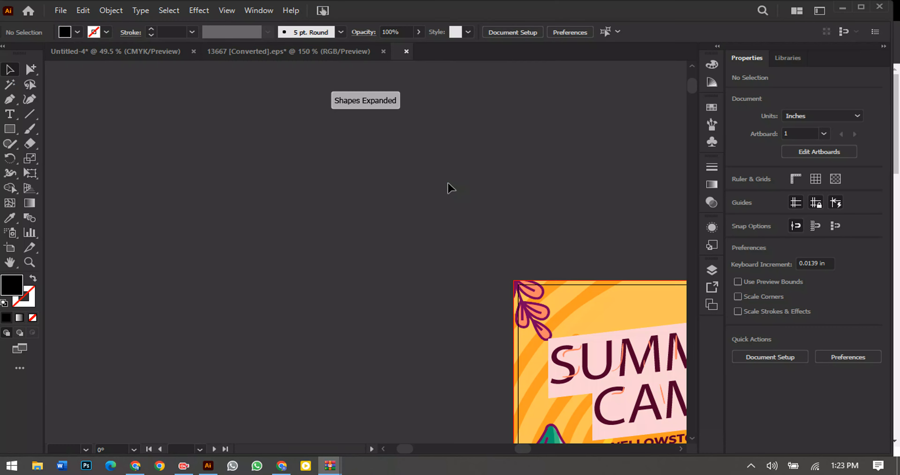
- Ungroup the camp poster artwork and release the clipping mask around it
drag(301, 152, 289, 140)
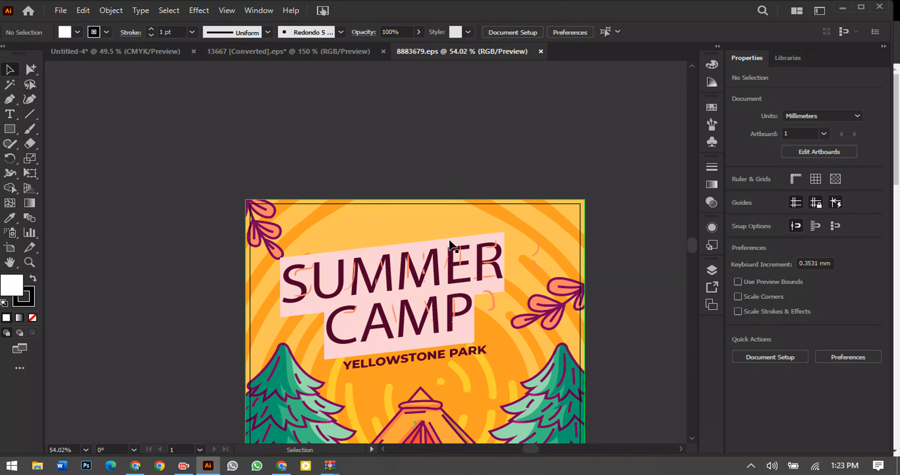
scroll(453, 249, down, 2)
drag(497, 256, 439, 202)
click(393, 209)
right_click(386, 209)
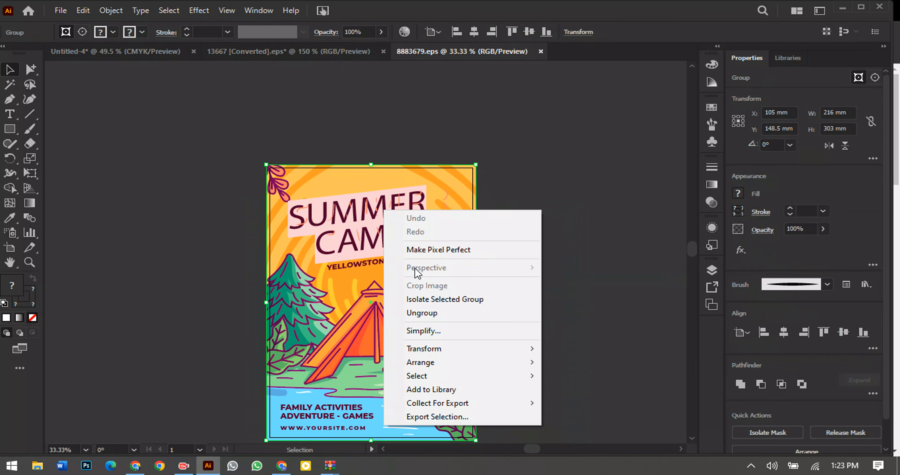
click(425, 313)
click(537, 210)
click(366, 227)
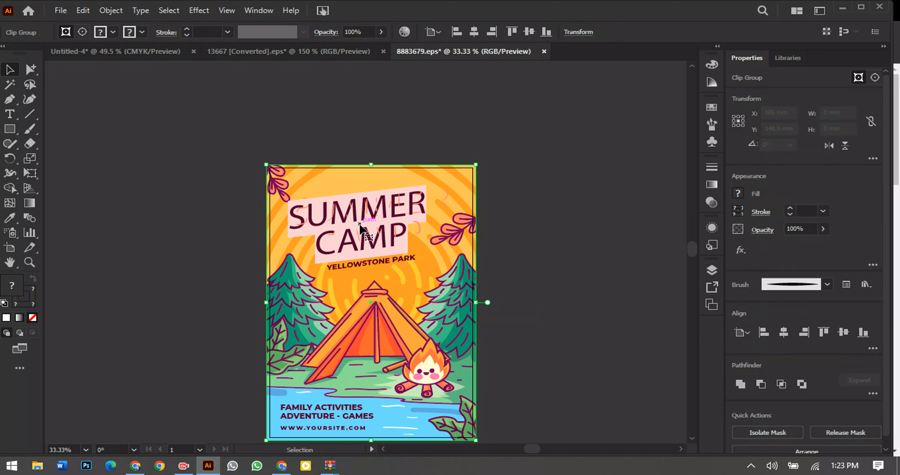
right_click(363, 225)
click(407, 331)
click(552, 215)
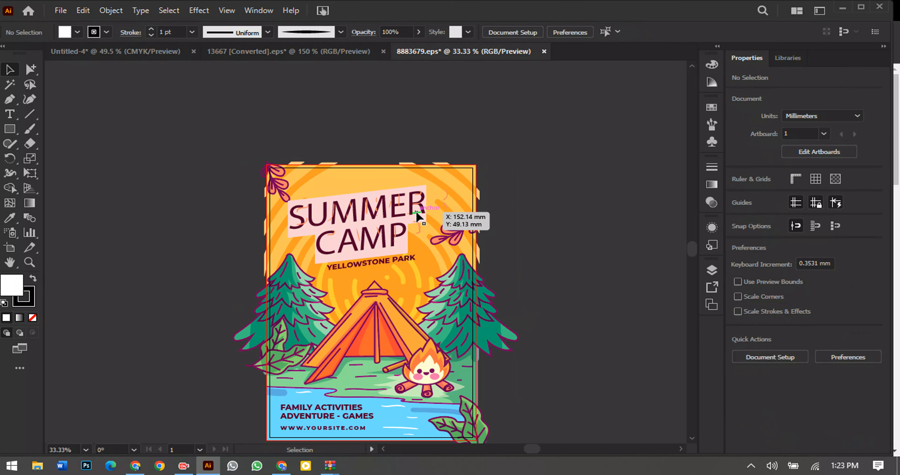
- Delete the Summer Camp title text group and the orange background from the poster
click(422, 213)
drag(562, 106, 615, 195)
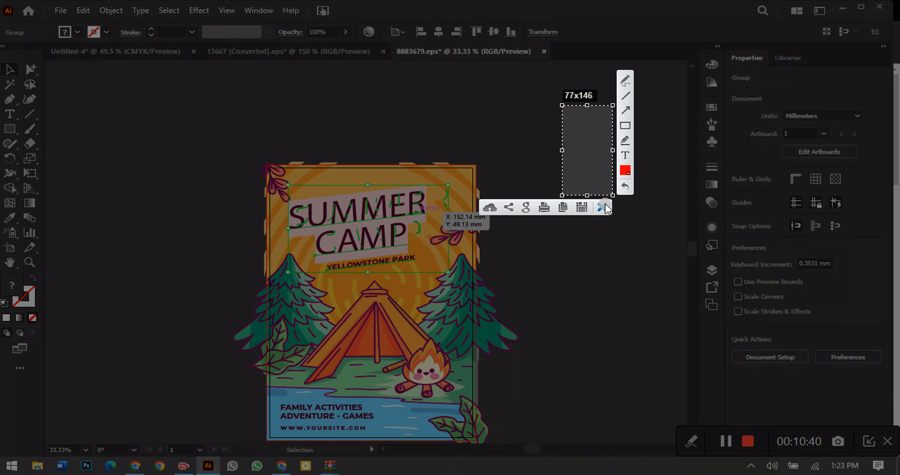
click(604, 208)
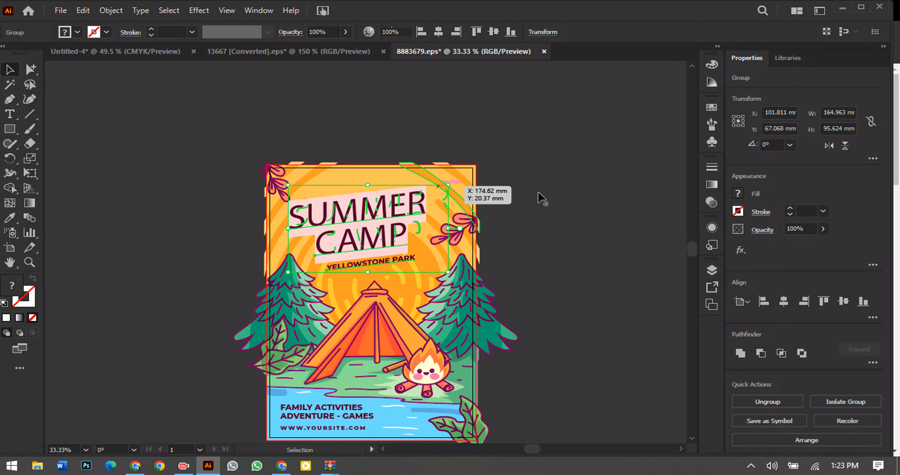
key(Delete)
click(366, 208)
key(Delete)
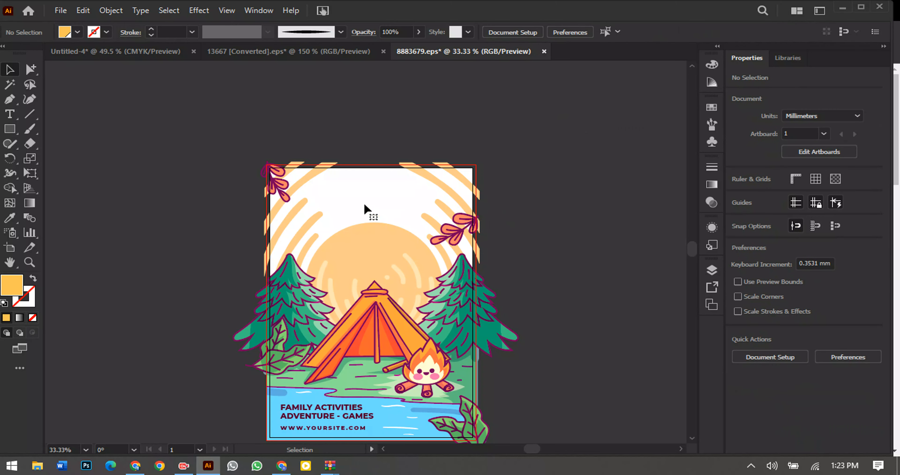
click(535, 237)
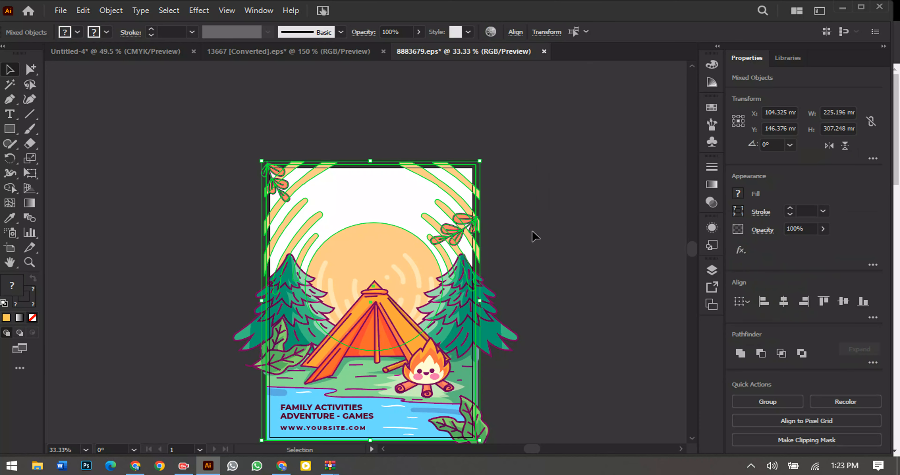
key(Delete)
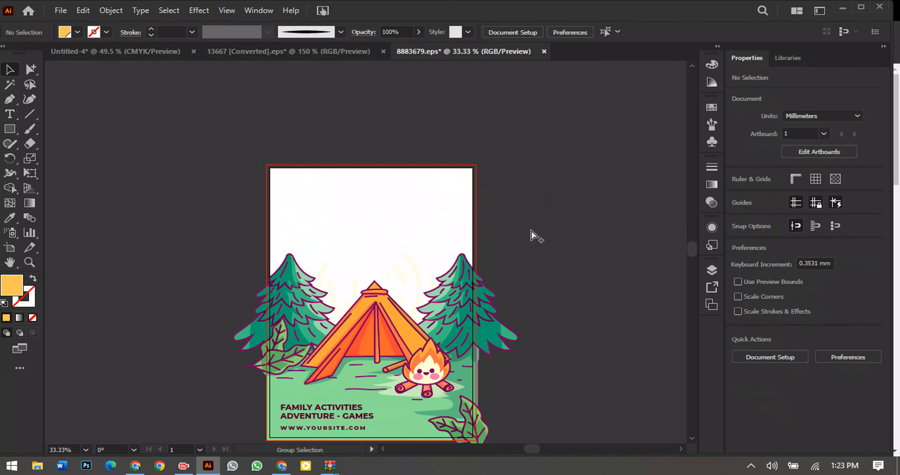
key(ctrl+z)
right_click(274, 297)
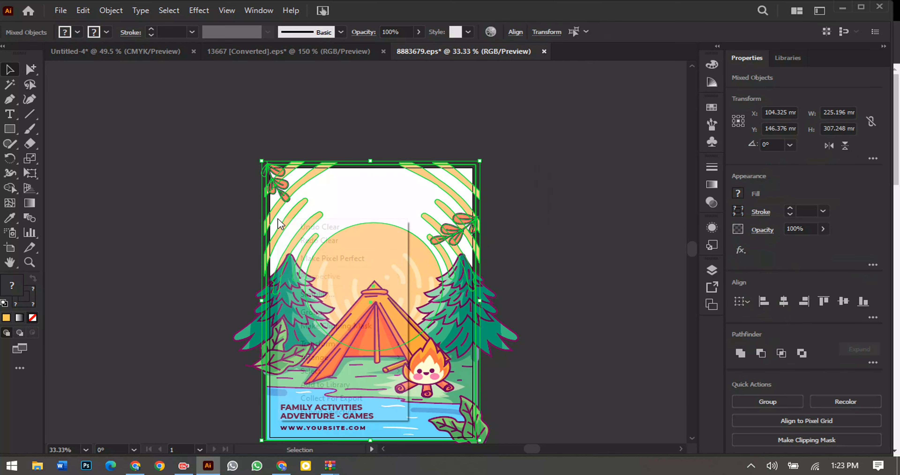
click(211, 281)
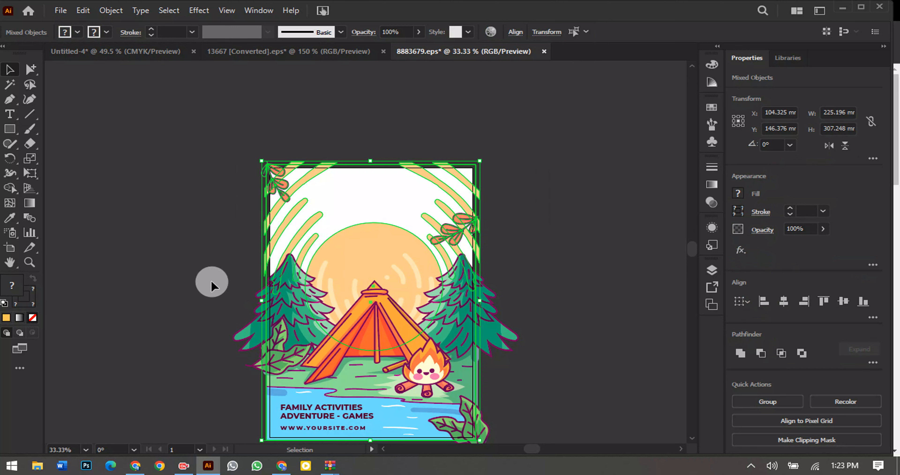
- Release the clipping mask on the water area and delete the sun, its rays and the two upper leaf branches
right_click(288, 386)
click(331, 279)
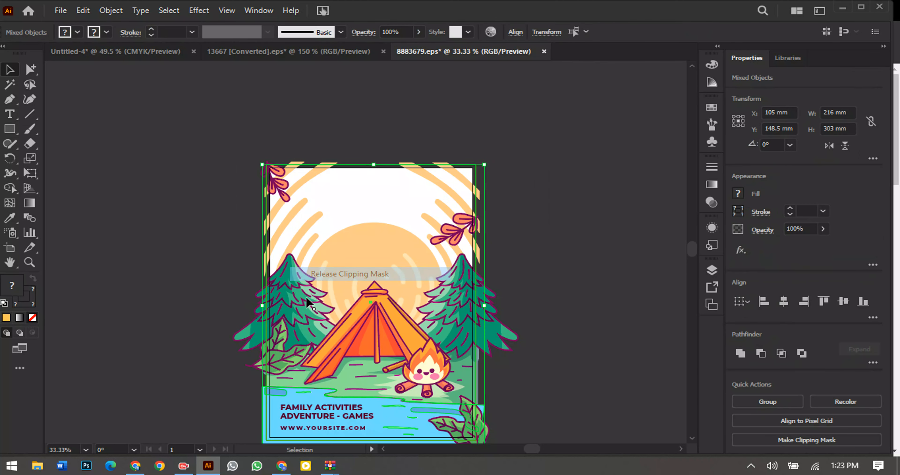
click(144, 348)
drag(504, 220, 511, 225)
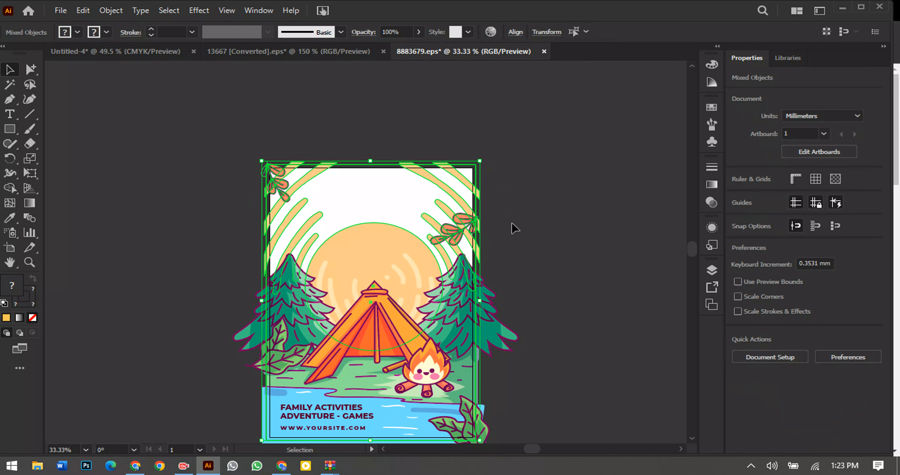
key(Delete)
- Delete the Family Activities text group and the leaf plant over the water
scroll(524, 272, down, 5)
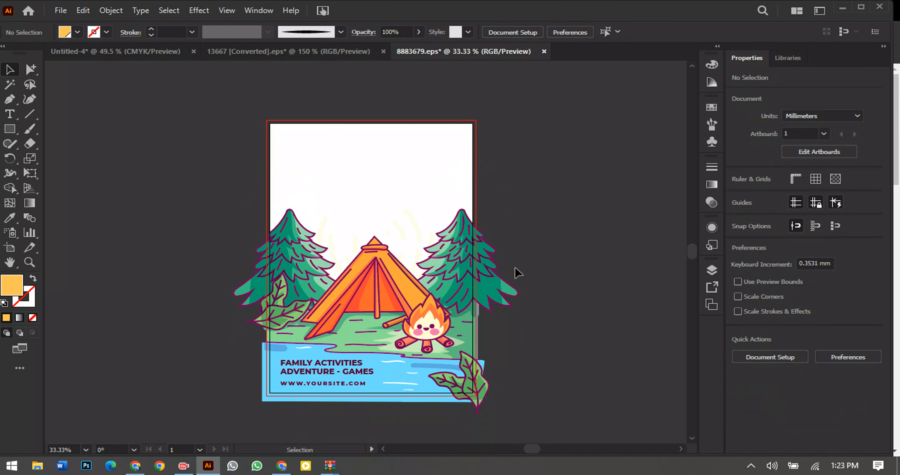
click(345, 333)
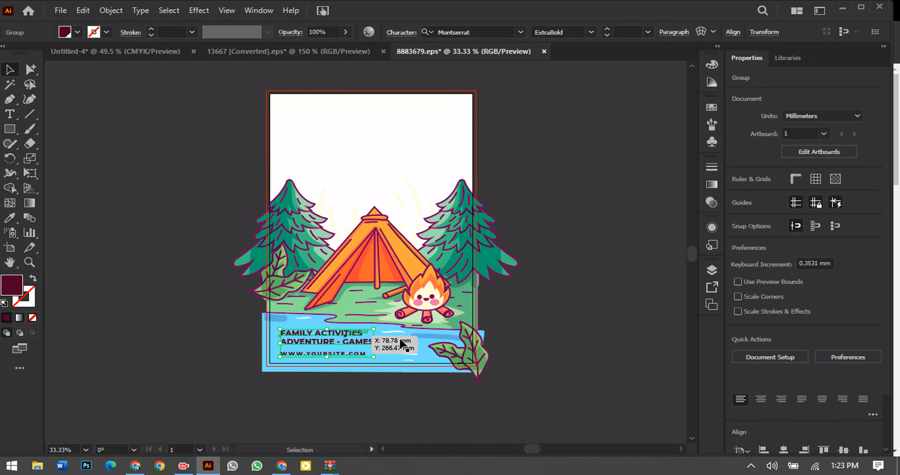
key(Delete)
click(455, 350)
key(Delete)
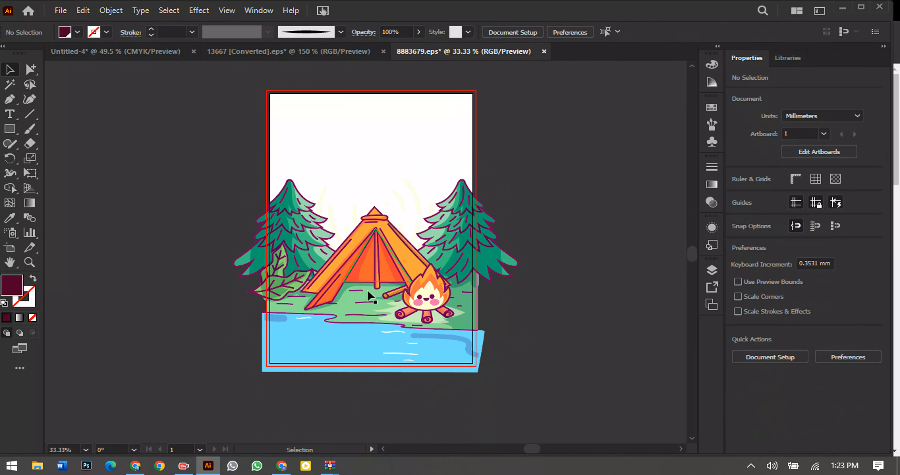
- Select the dark shading on the pine trees with the Magic Wand tool and delete it
scroll(370, 276, up, 1)
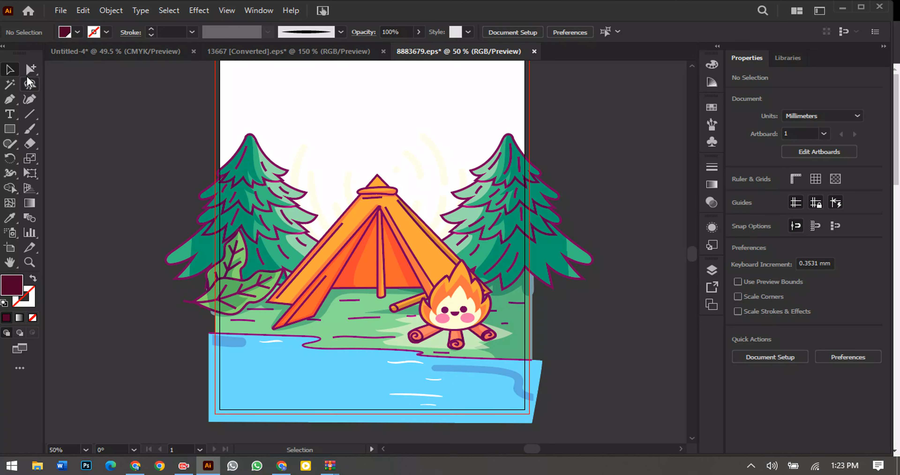
click(261, 167)
click(133, 129)
click(10, 84)
scroll(202, 153, up, 3)
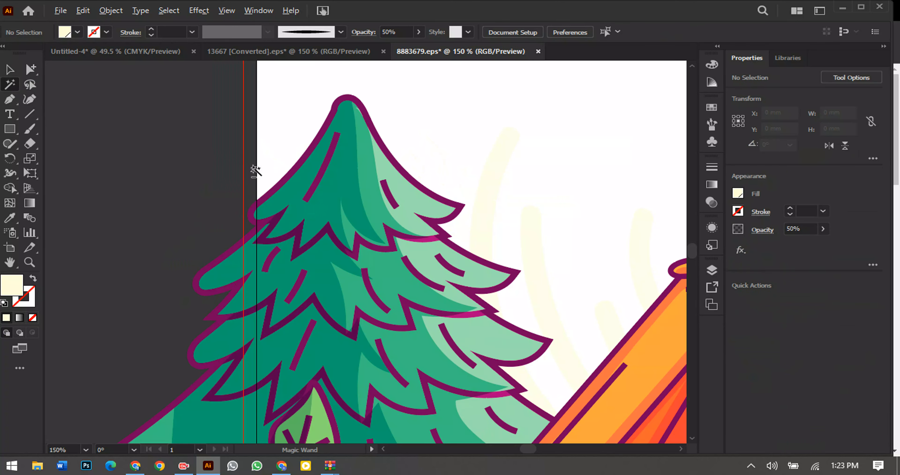
click(356, 179)
key(Delete)
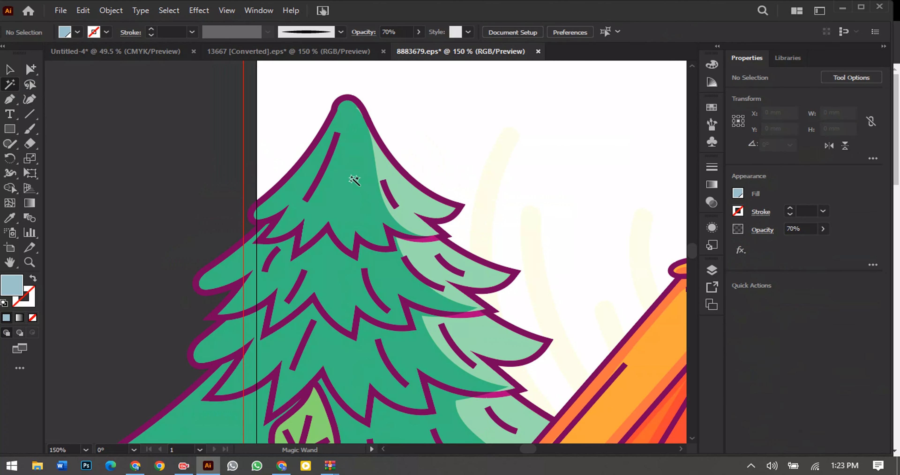
click(353, 179)
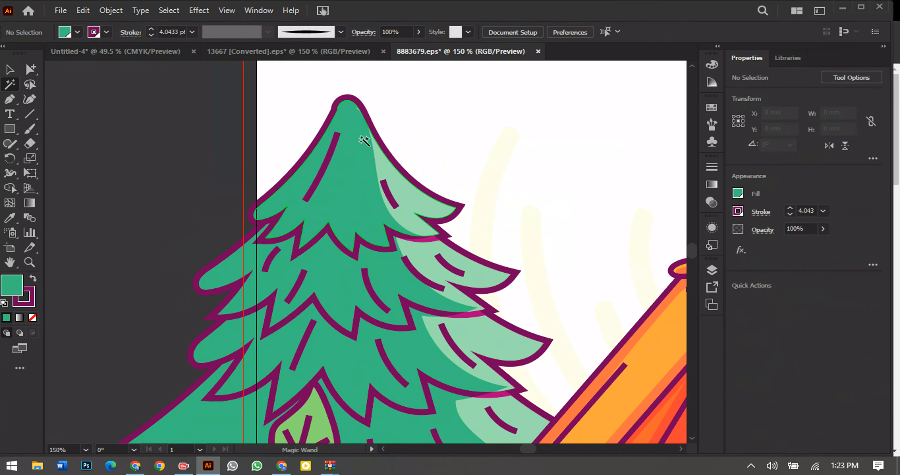
key(Delete)
key(ctrl+z)
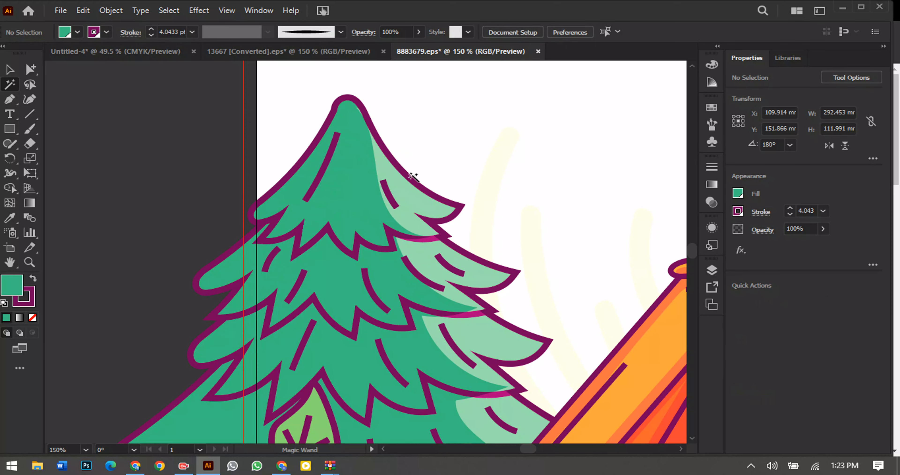
- Select and delete the pale highlights on the pine trees and the overlay shading on the tent with the Magic Wand tool
click(416, 207)
key(Delete)
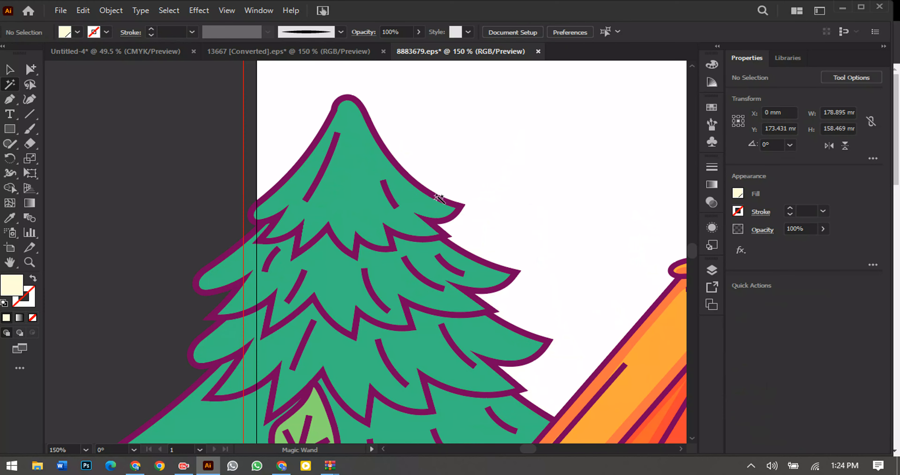
scroll(490, 227, down, 3)
scroll(408, 297, up, 3)
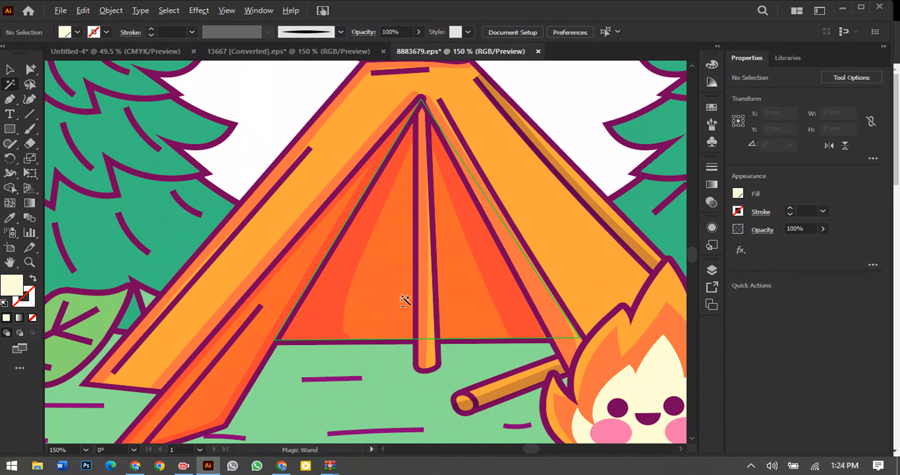
click(328, 321)
key(Delete)
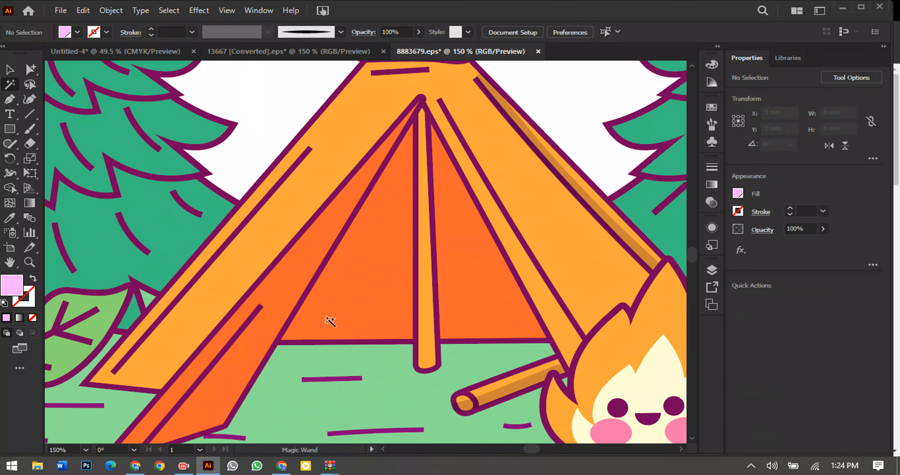
- Select the dark shading on the water, campfire logs and tent edge with the Magic Wand tool and delete it
scroll(344, 322, down, 2)
drag(503, 336, 450, 256)
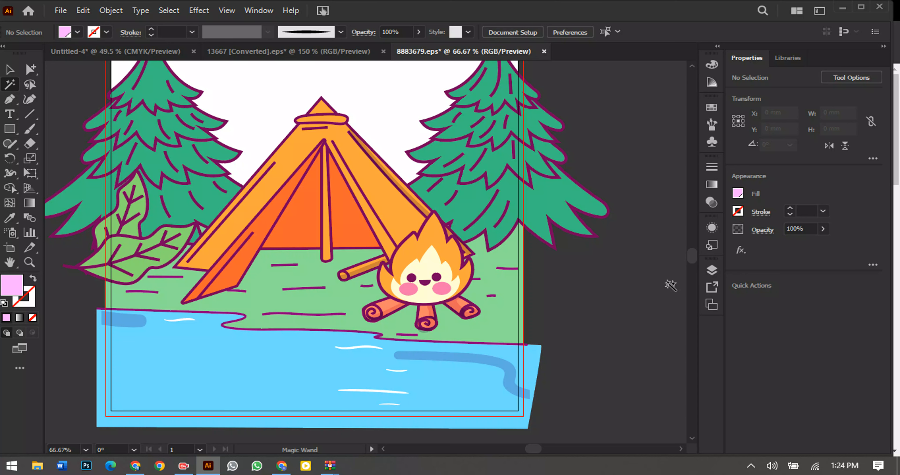
click(504, 364)
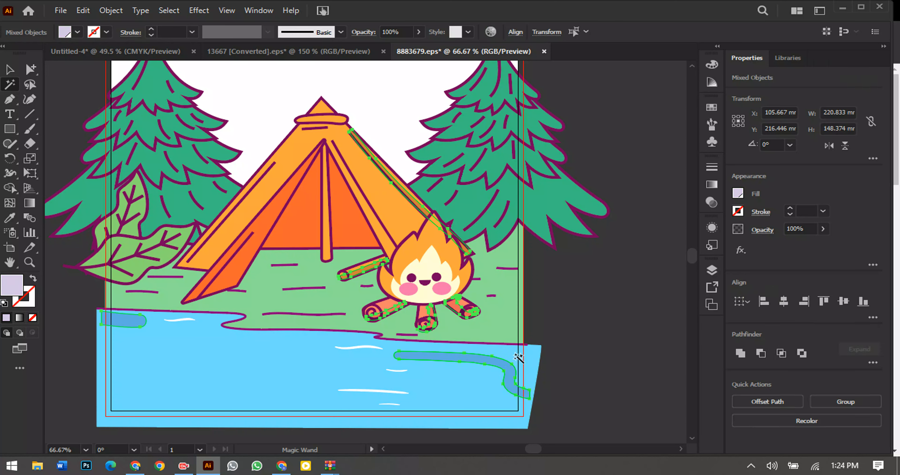
key(Delete)
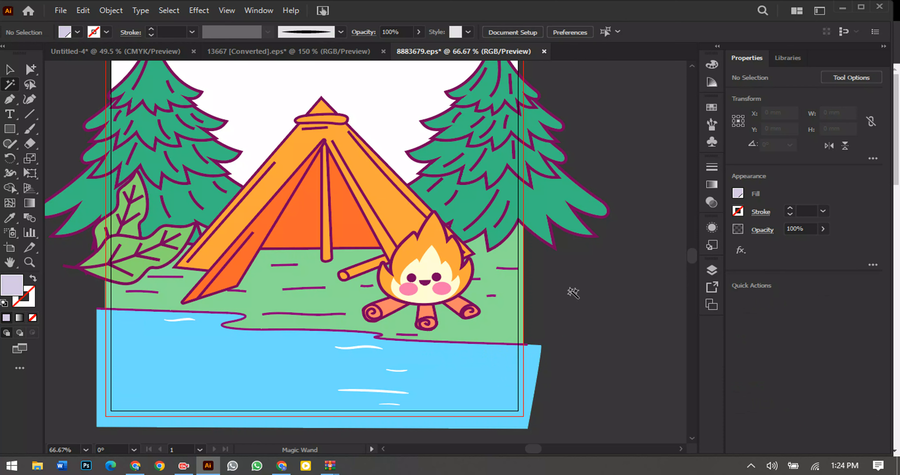
- Apply the default white fill and 1 pt black stroke to the green pine trees and the light orange tent and flame shapes
scroll(559, 280, up, 3)
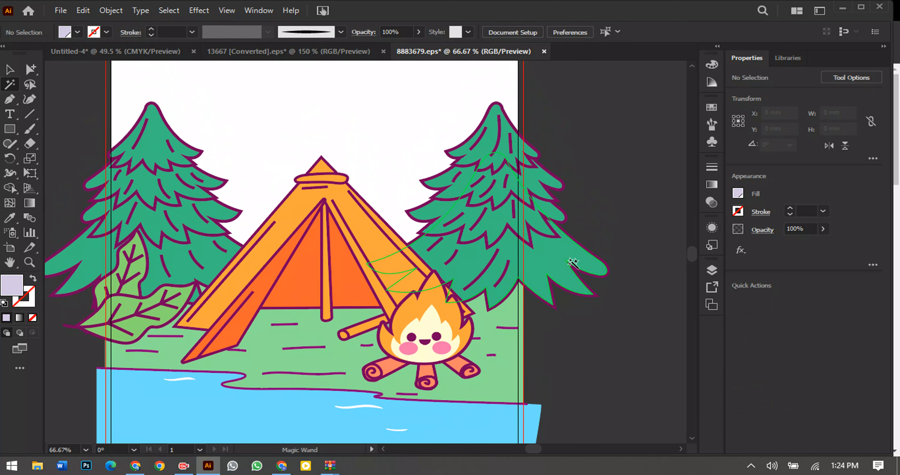
click(161, 131)
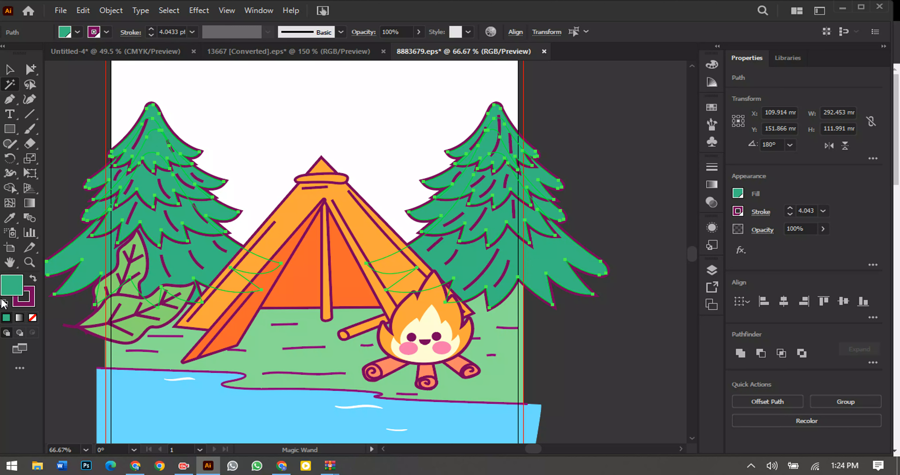
click(4, 303)
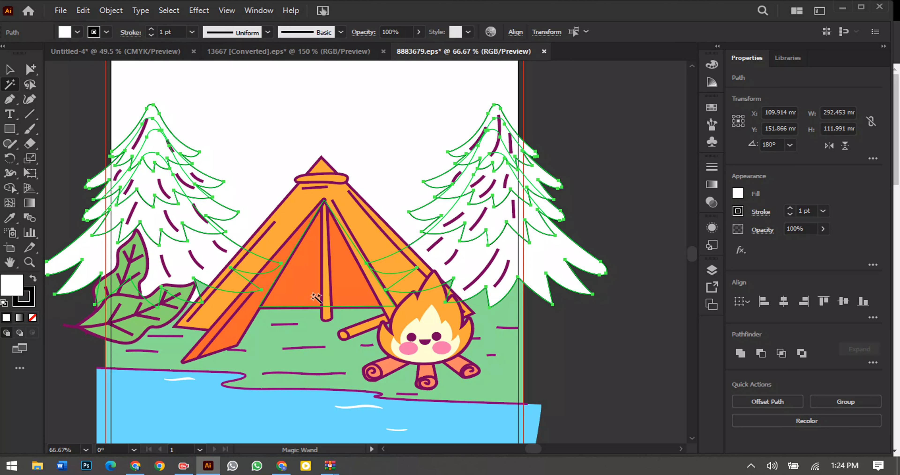
click(372, 218)
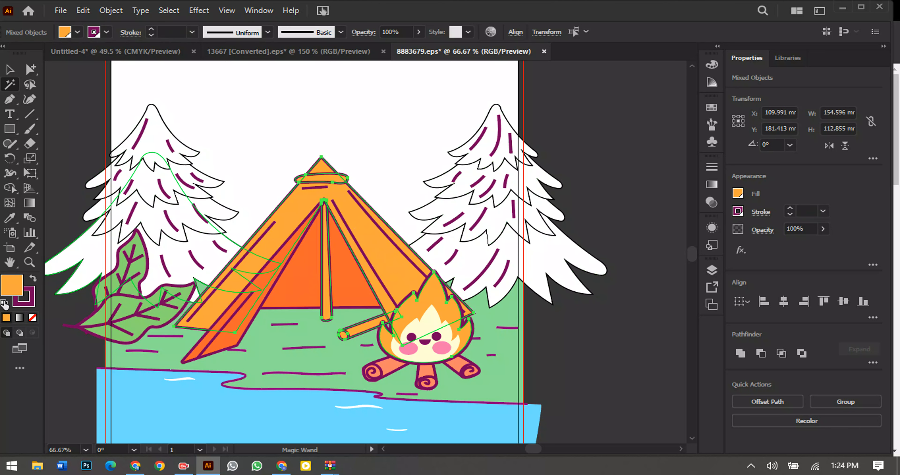
click(4, 303)
click(77, 331)
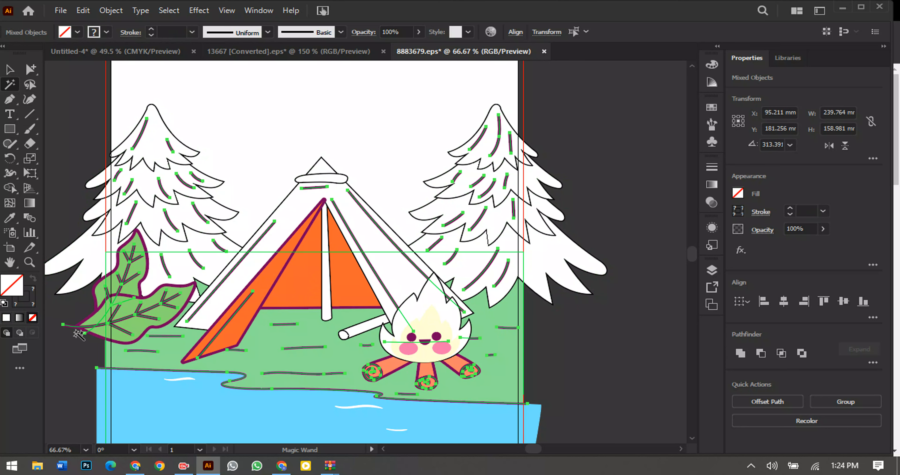
click(4, 303)
key(ctrl+z)
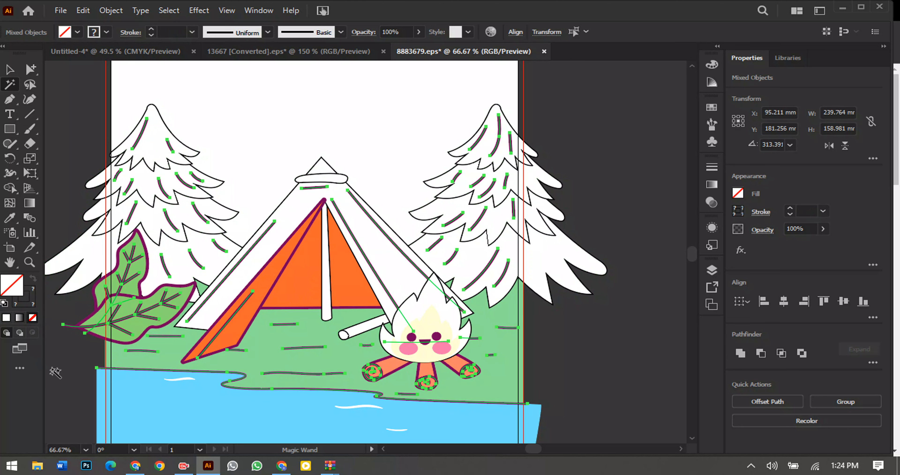
click(46, 378)
click(327, 361)
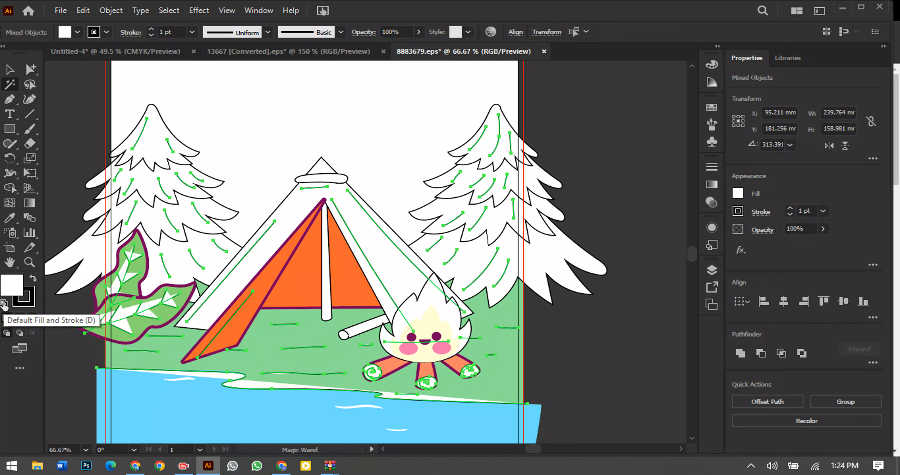
click(44, 366)
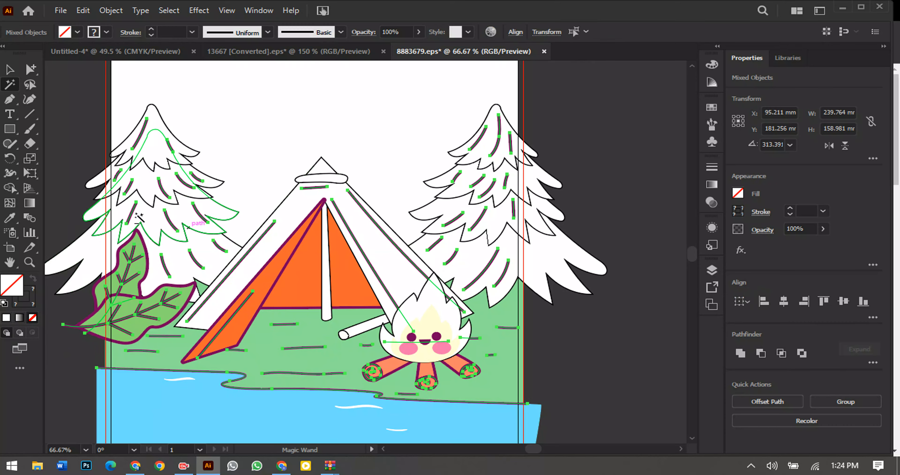
- Select all purple detail lines with the Magic Wand tool and apply the default white fill and 1 pt black stroke
scroll(131, 213, up, 2)
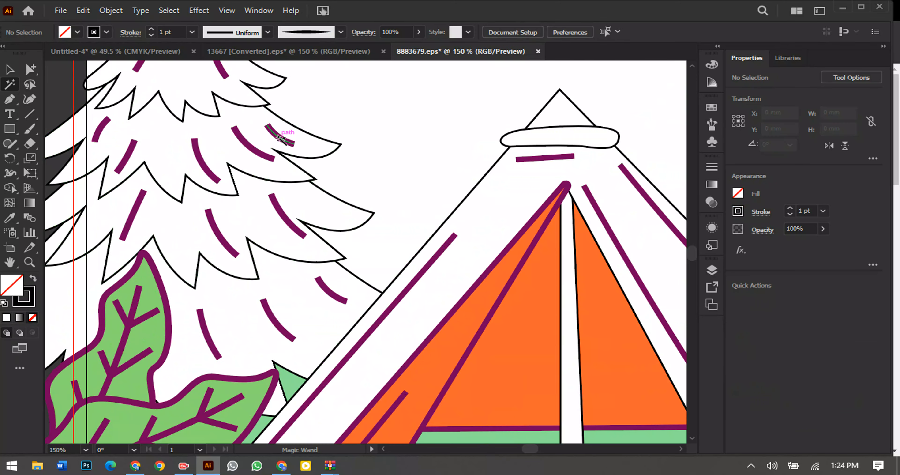
click(289, 140)
click(4, 303)
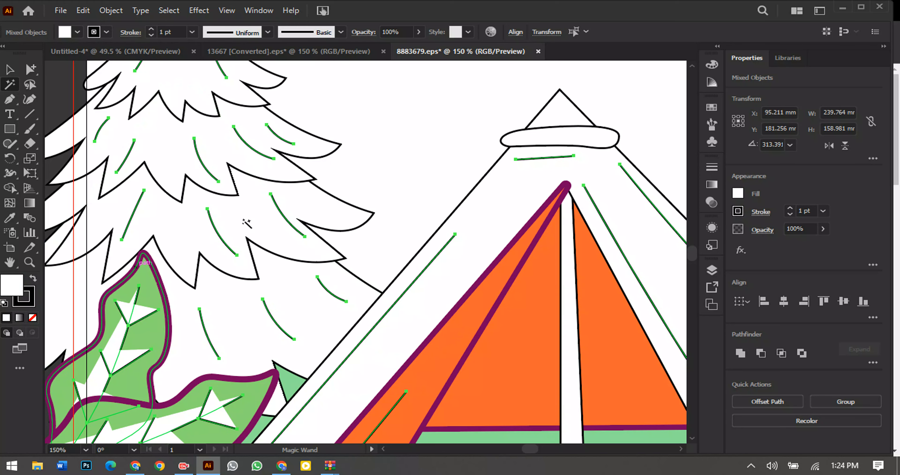
click(416, 157)
- Apply the default white fill and 1 pt black stroke to the dark orange tent interior and flap and the two green leaves
scroll(416, 157, down, 2)
click(447, 230)
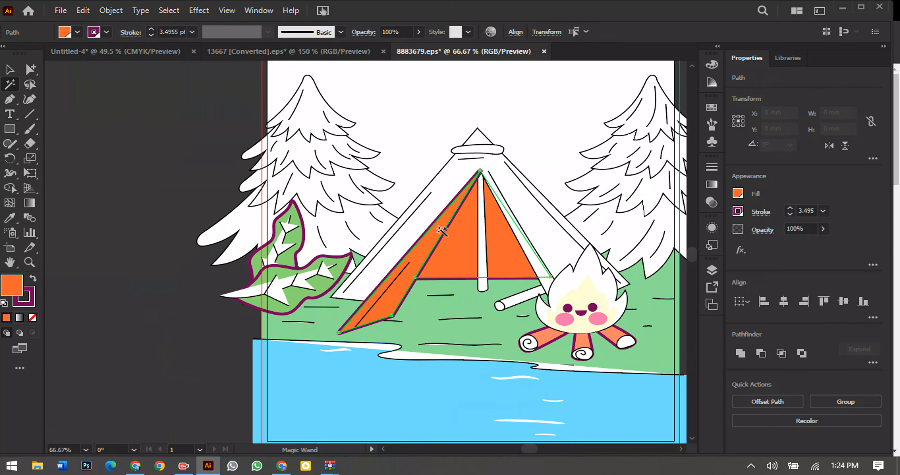
click(5, 303)
click(131, 291)
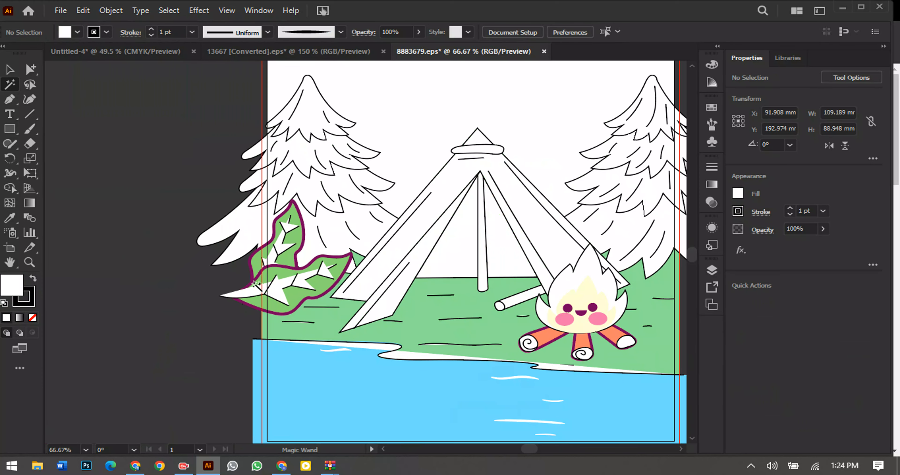
click(300, 303)
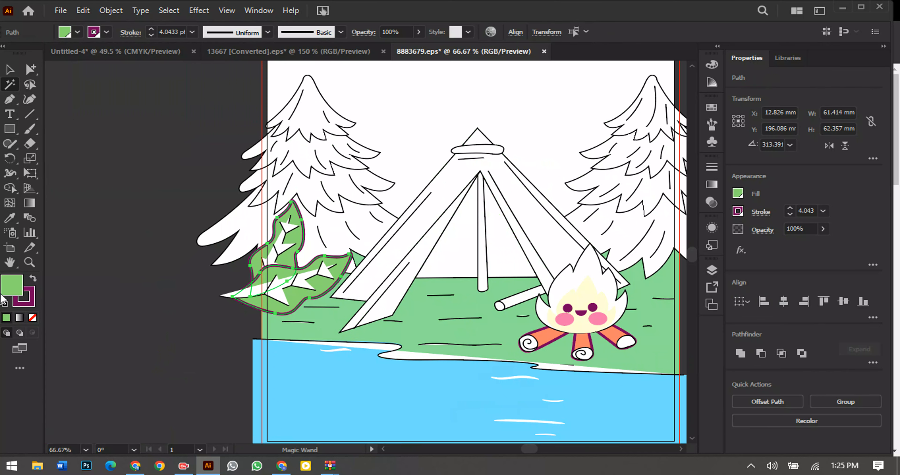
click(5, 304)
click(161, 301)
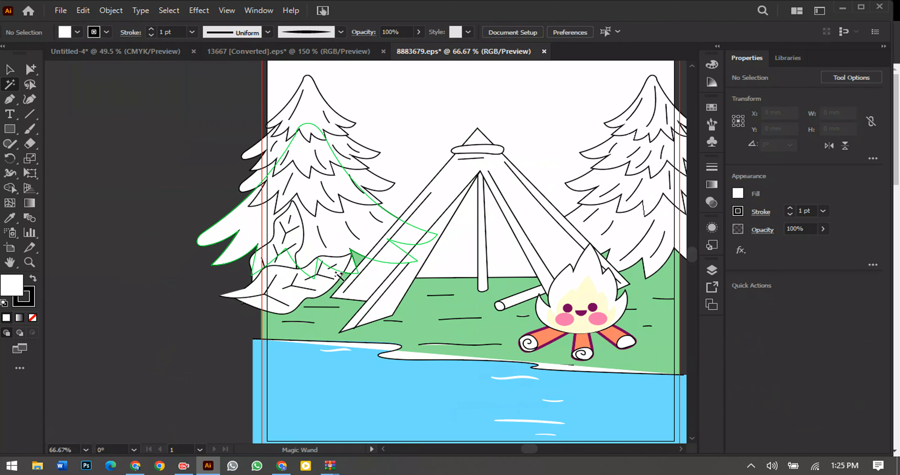
- Select the topmost forked vein of the upright leaf with the Group Selection tool and set its fill to none
key(ctrl+plus)
key(ctrl+plus)
key(ctrl+plus)
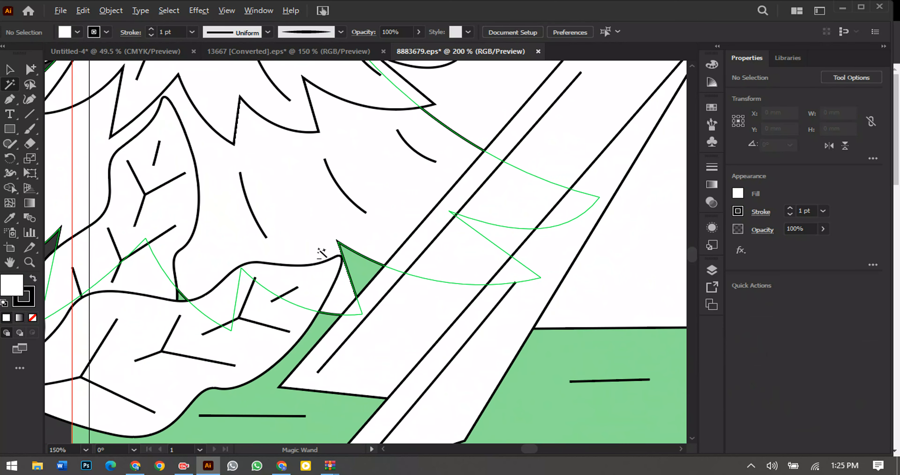
scroll(295, 249, left, 5)
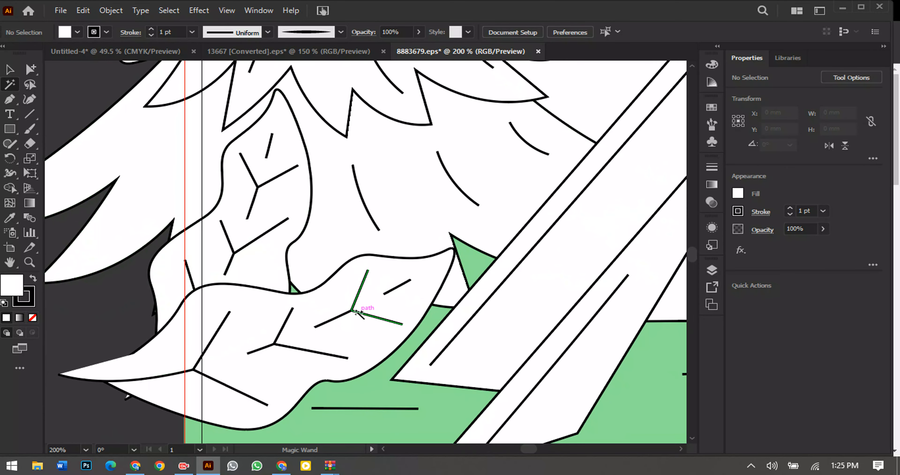
click(367, 314)
click(78, 323)
click(31, 68)
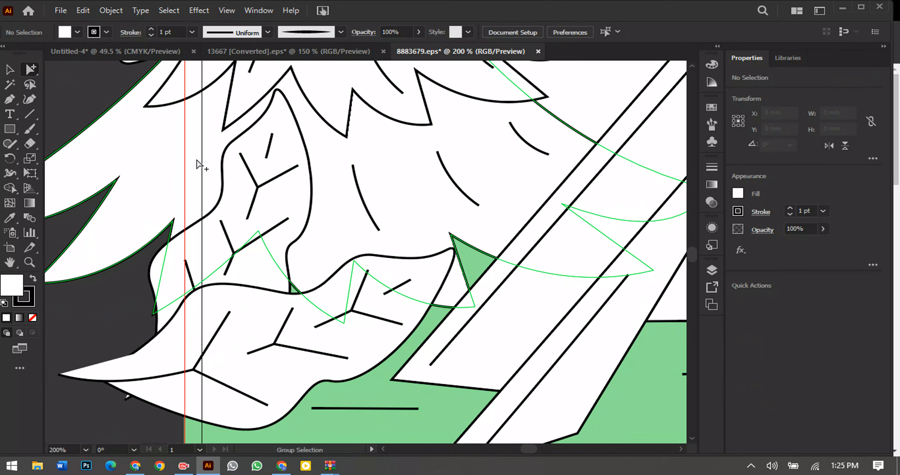
click(254, 183)
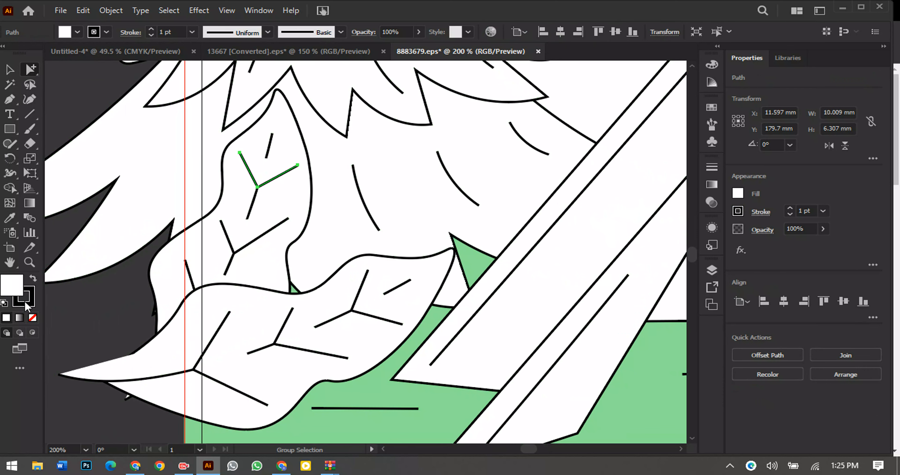
click(33, 318)
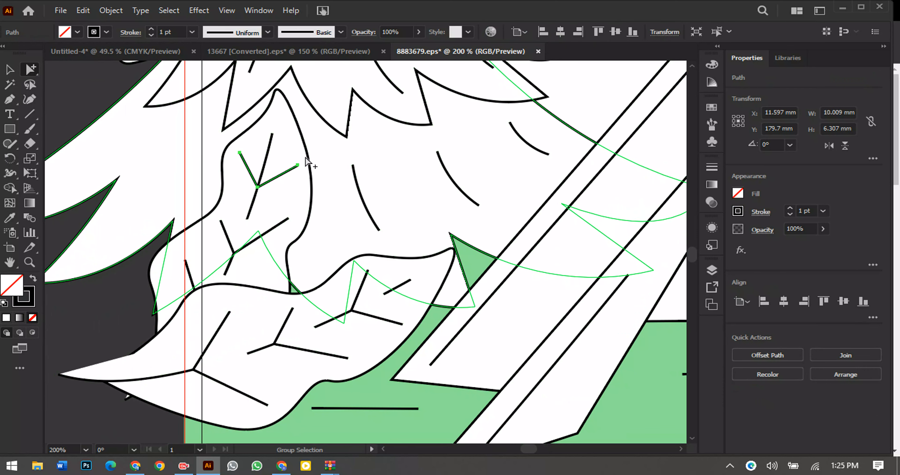
- Set the fill to none on the middle and lowest forked veins of the upright leaf
click(246, 244)
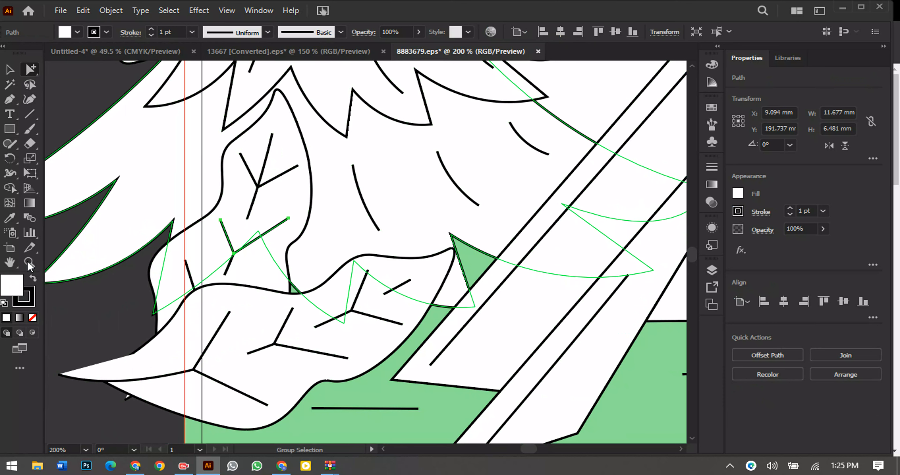
click(34, 318)
key(ctrl+shift+a)
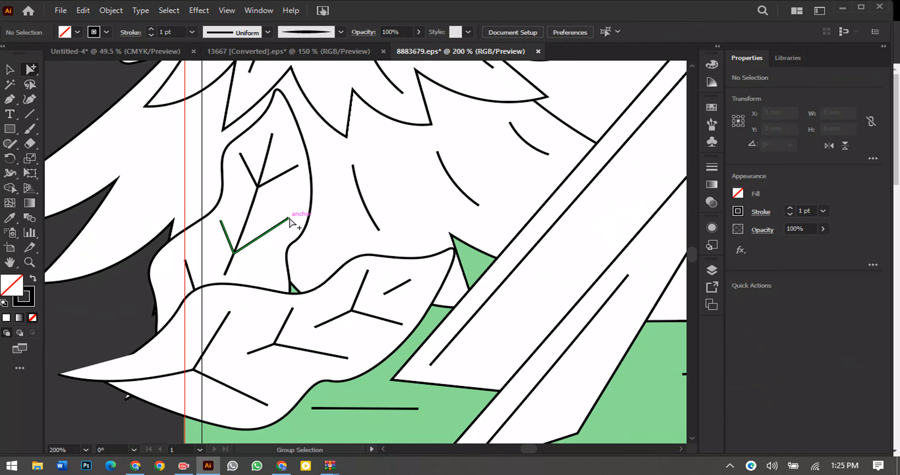
click(191, 278)
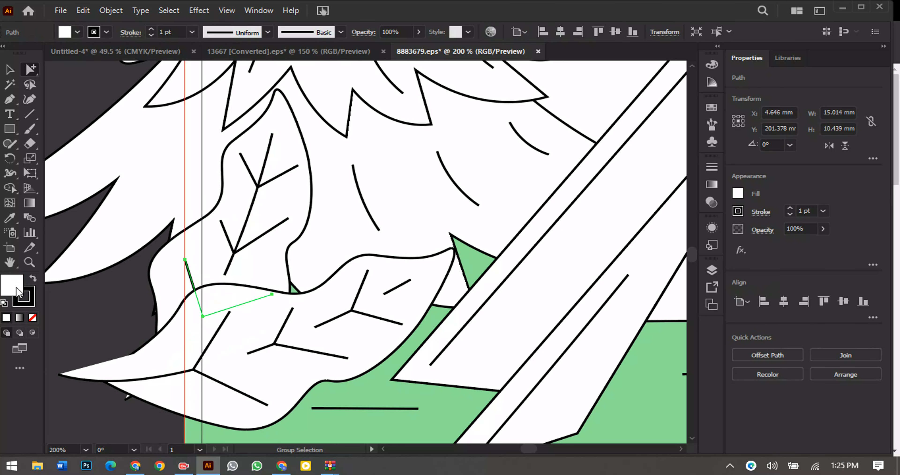
click(60, 308)
- Select the three forked veins of the large horizontal leaf together and set their fill to none
scroll(207, 308, down, 3)
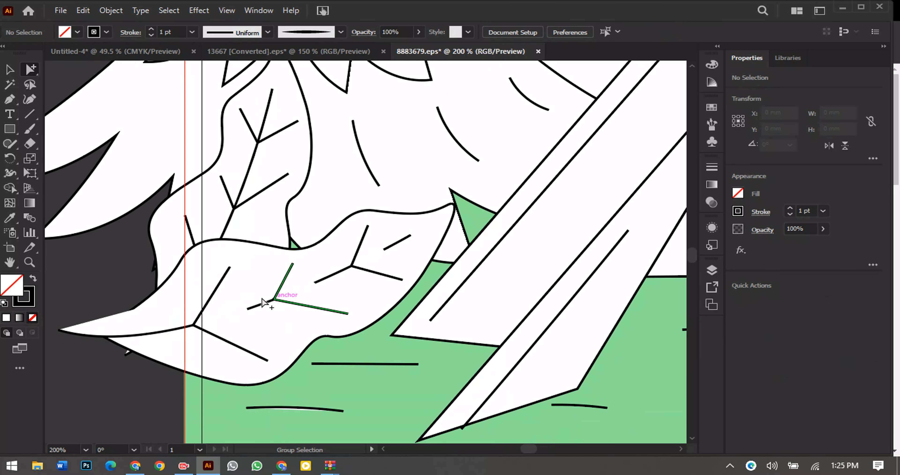
click(199, 318)
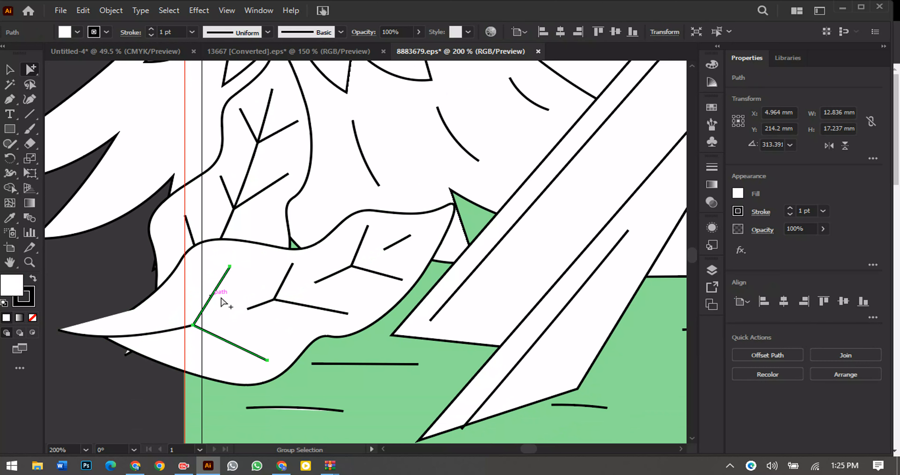
shift+click(285, 281)
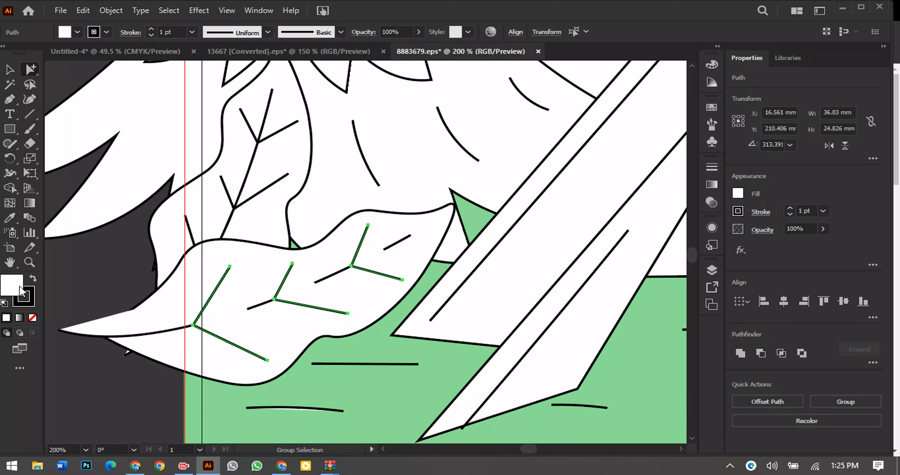
click(63, 299)
scroll(414, 267, down, 3)
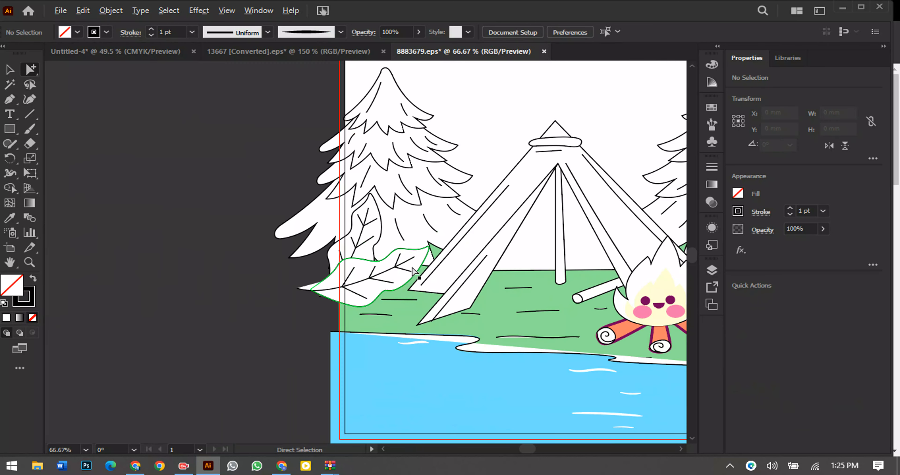
scroll(300, 287, right, 5)
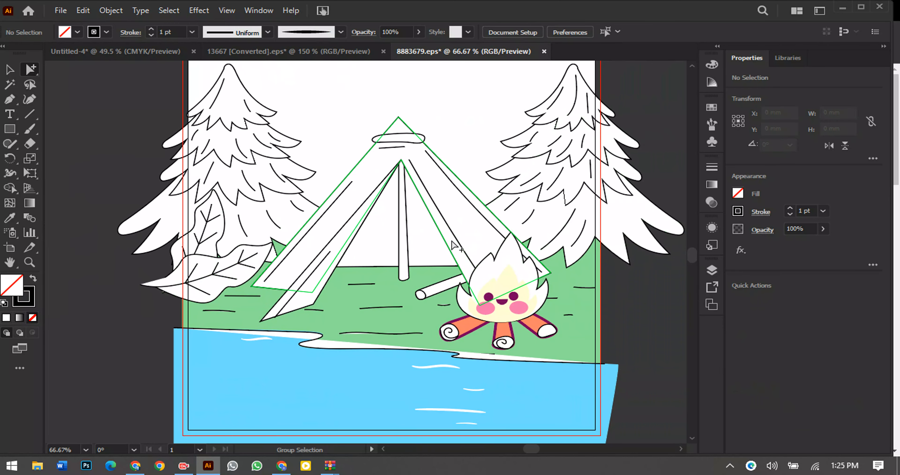
- Apply the default white fill and 1 pt black stroke to the campfire's inner flame and delete the two pink cheeks
click(506, 283)
click(3, 303)
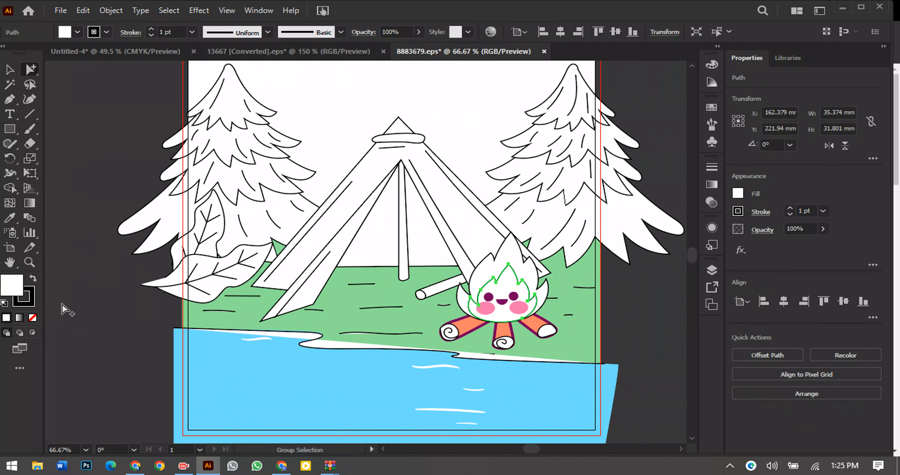
click(63, 304)
scroll(532, 316, up, 2)
click(503, 301)
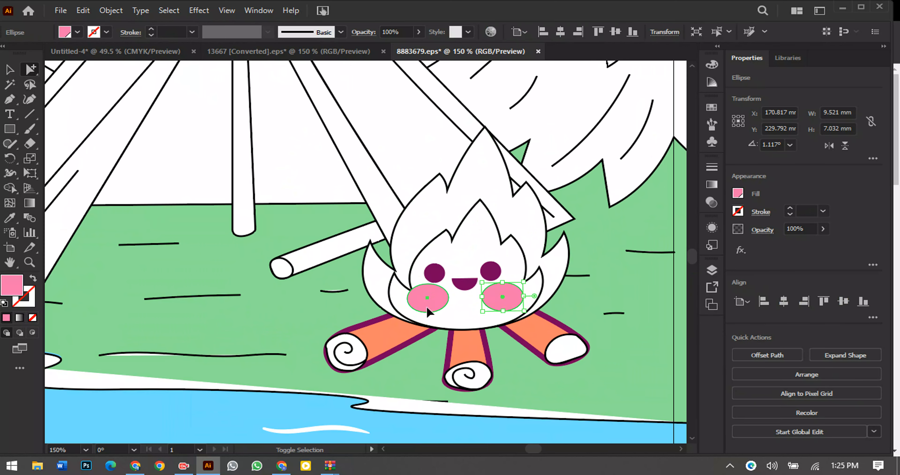
click(498, 309)
key(Delete)
- Move the campfire's mouth down and apply the default white fill and 1 pt black stroke to the mouth and both eyes
click(466, 295)
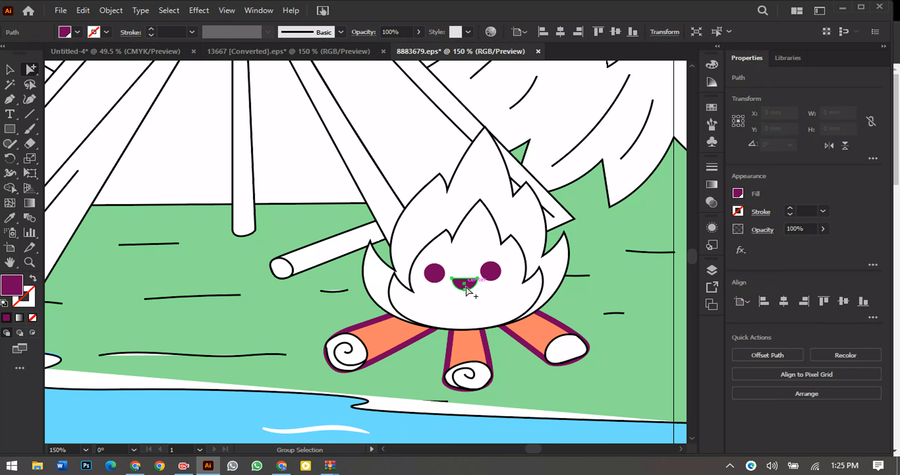
key(shift+Down)
key(shift+Down)
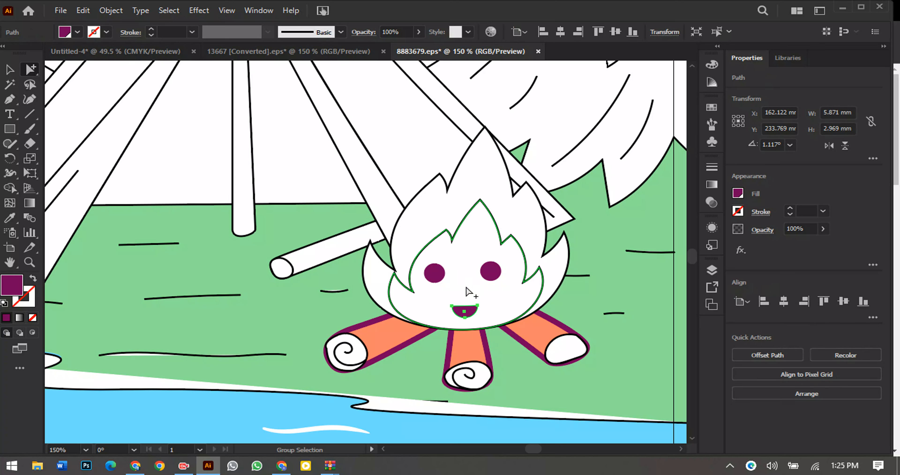
shift+click(435, 273)
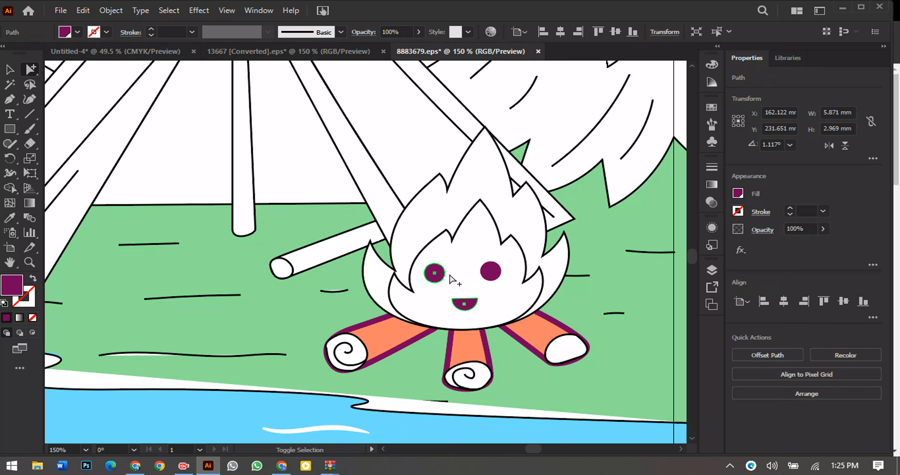
shift+click(490, 272)
click(3, 303)
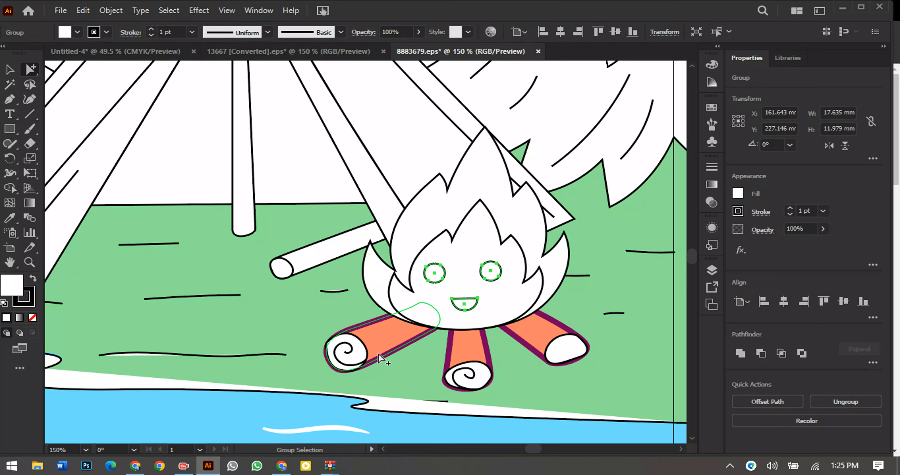
- Select the orange logs and the green ground with the Magic Wand and give them the default white fill and black stroke
click(9, 85)
click(466, 341)
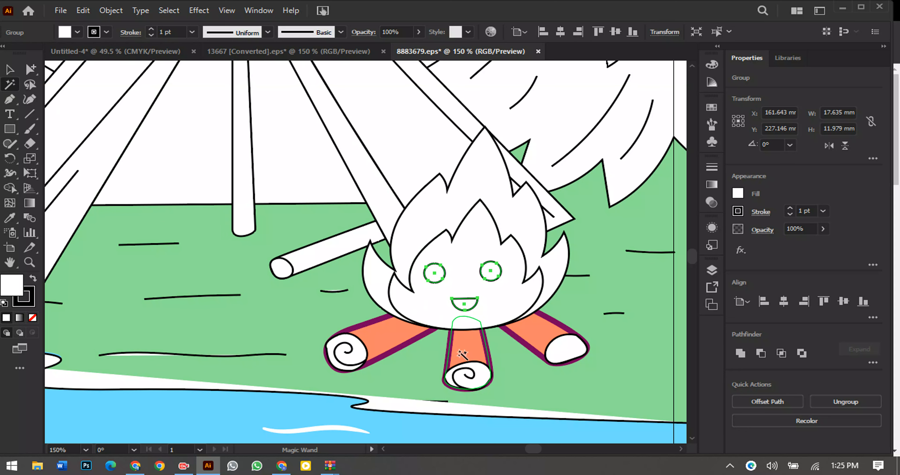
click(4, 303)
click(282, 309)
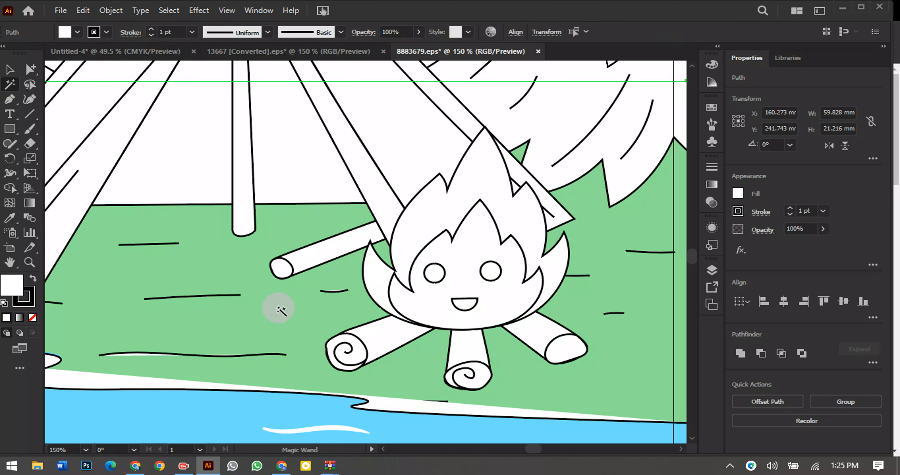
click(3, 303)
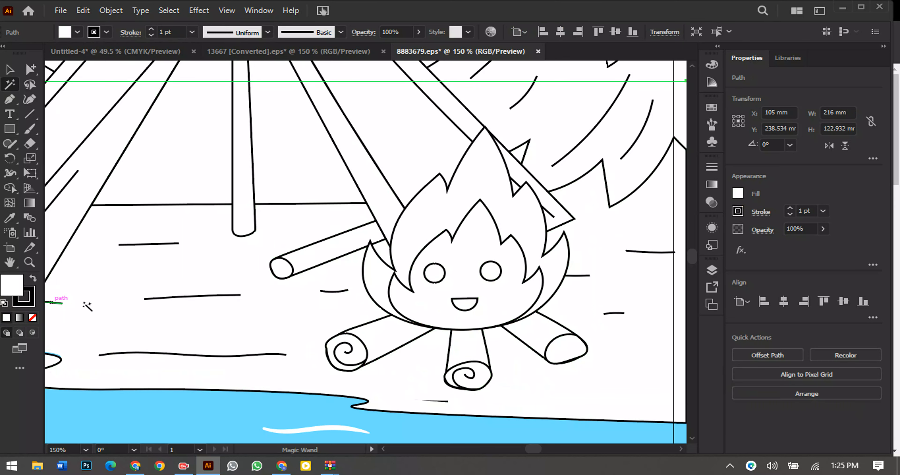
- Apply the default white fill and 1 pt black stroke to the blue water shape
scroll(303, 307, down, 3)
click(188, 360)
click(3, 303)
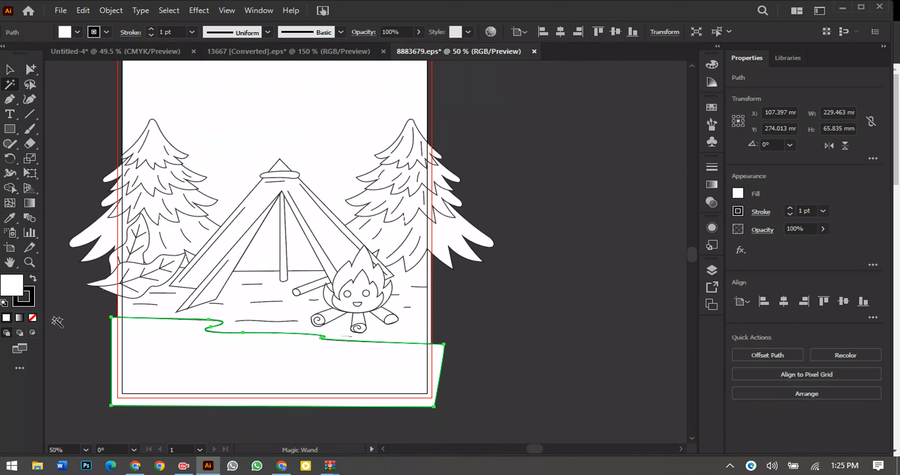
click(57, 323)
drag(441, 287, 520, 287)
click(408, 362)
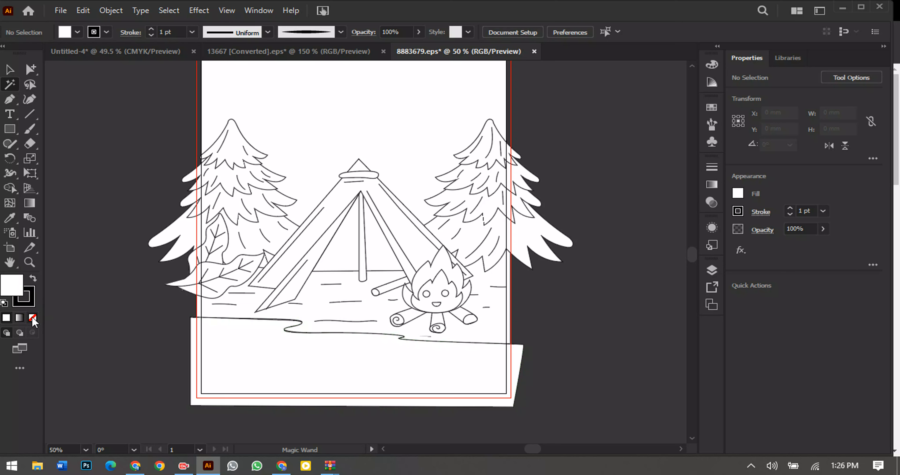
click(255, 367)
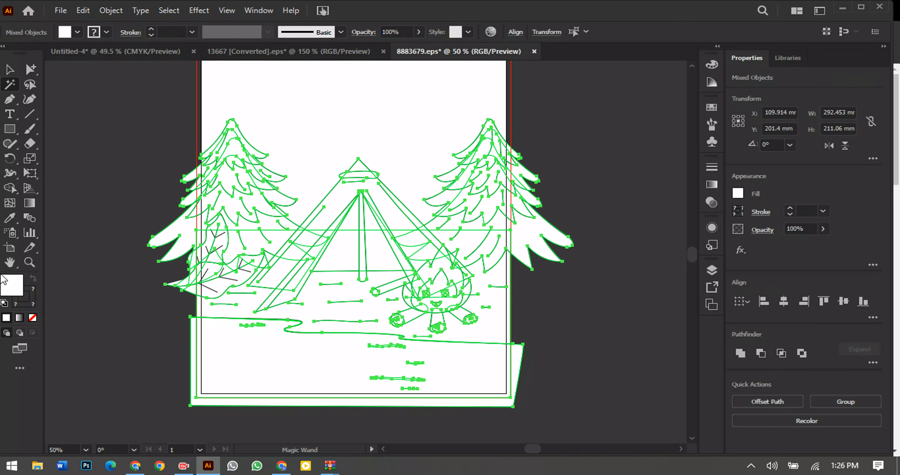
click(106, 300)
click(210, 355)
click(142, 364)
click(274, 374)
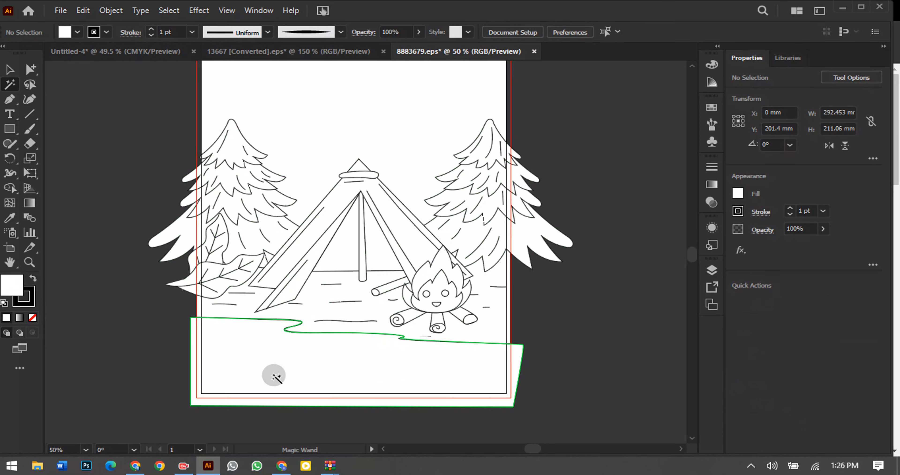
click(161, 348)
click(227, 343)
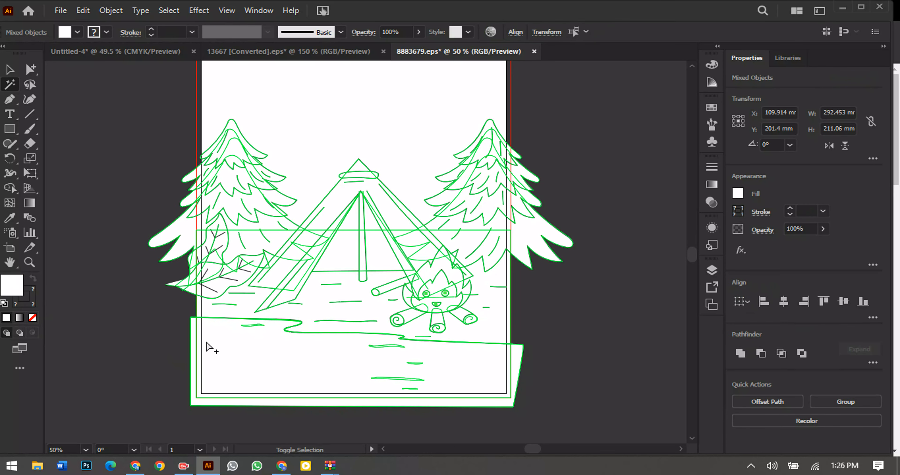
click(184, 353)
click(346, 348)
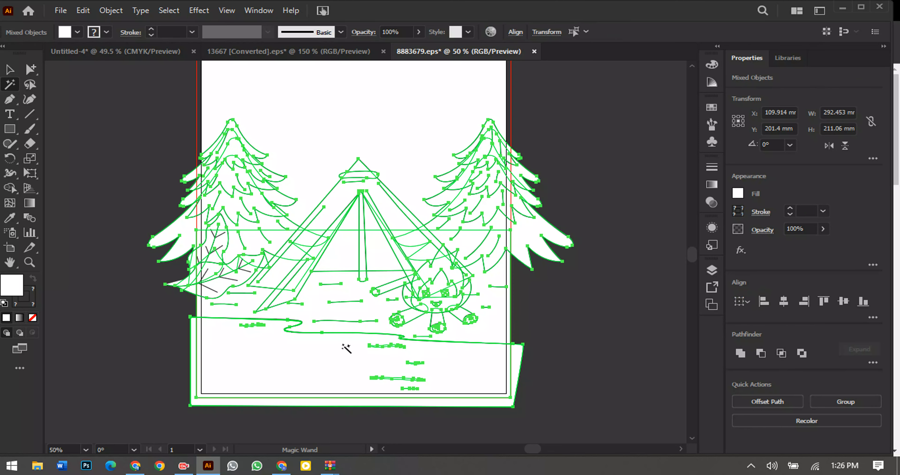
click(170, 387)
- Select only the water shape with the Group Selection tool and set its fill to none
alt+click(32, 68)
click(332, 360)
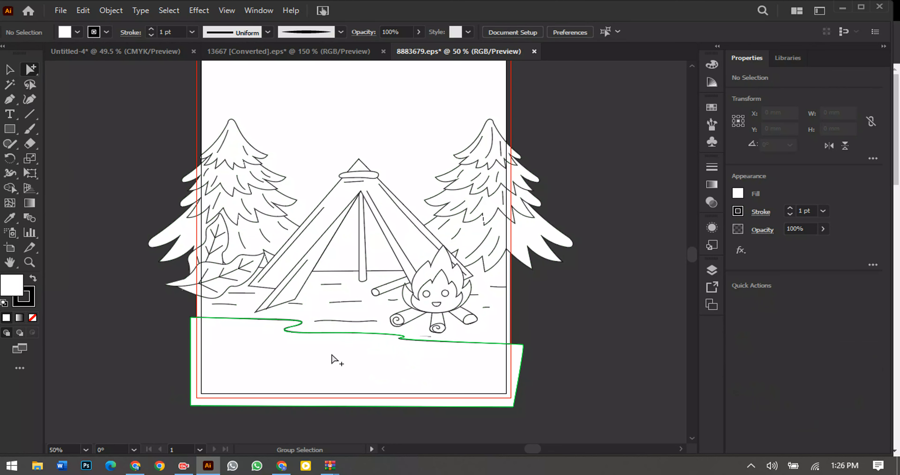
click(31, 318)
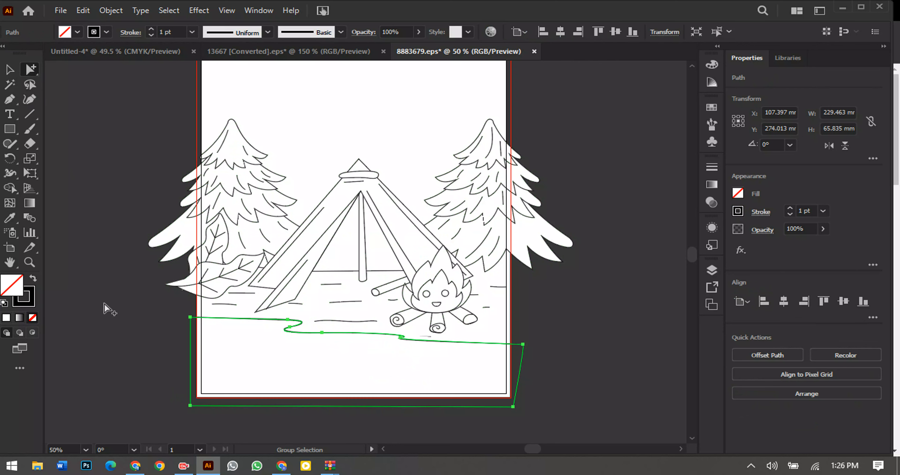
click(226, 341)
scroll(570, 340, up, 1)
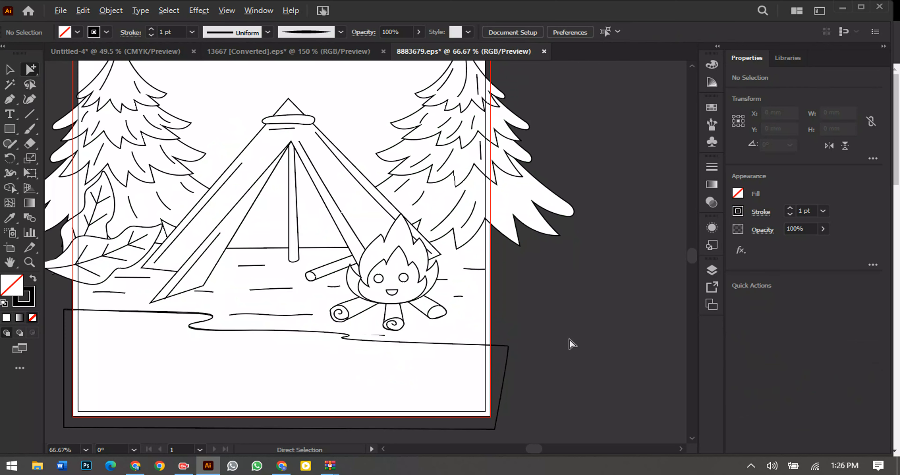
scroll(604, 245, down, 1)
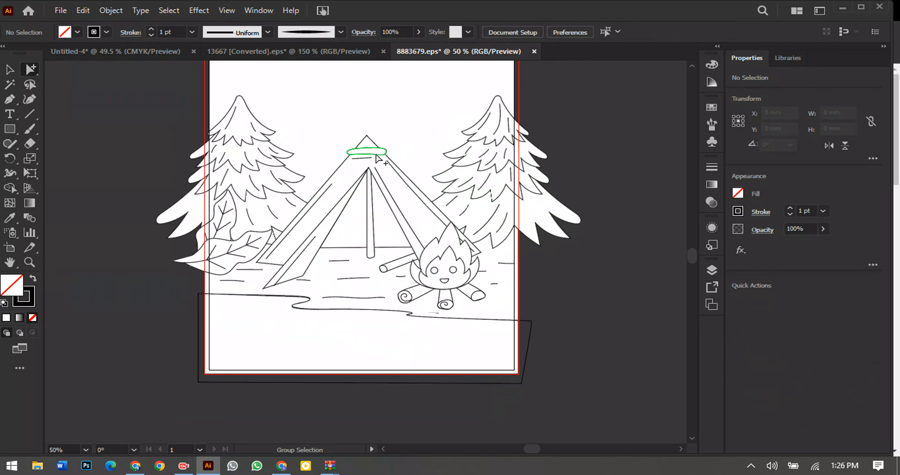
drag(613, 195, 601, 213)
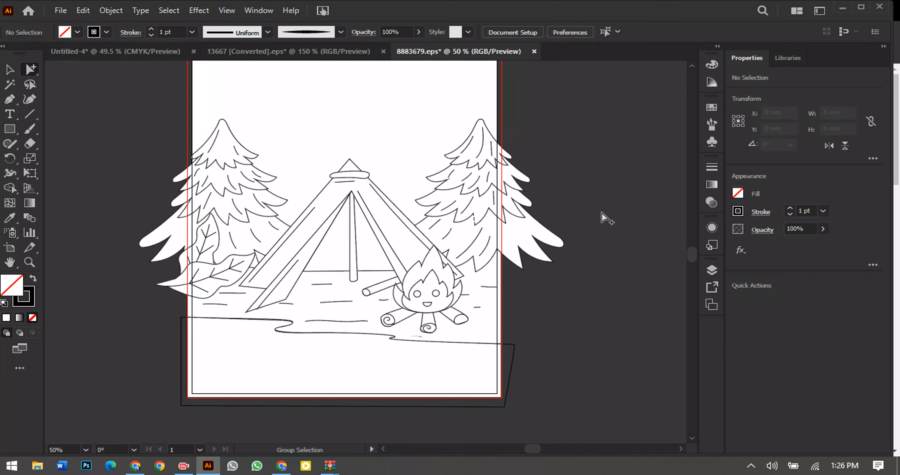
- Copy the entire camp scene into the Untitled-4 page and move it straight down below the sun and quote
key(ctrl+a)
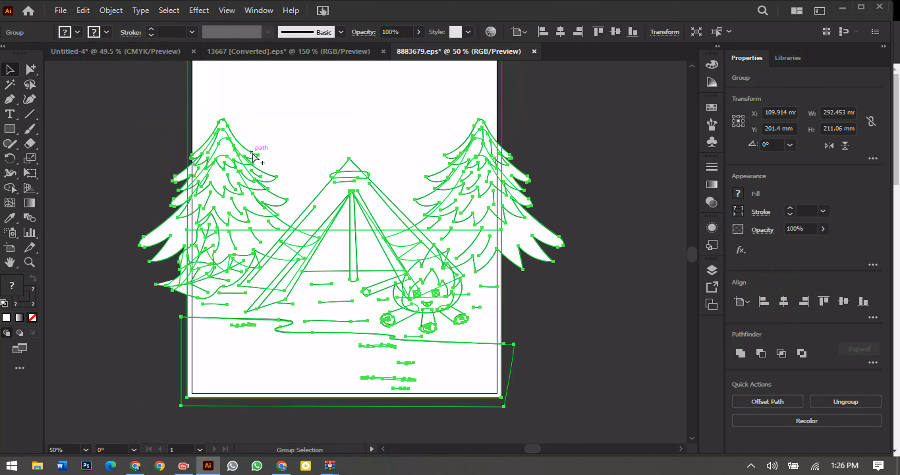
key(Delete)
click(161, 52)
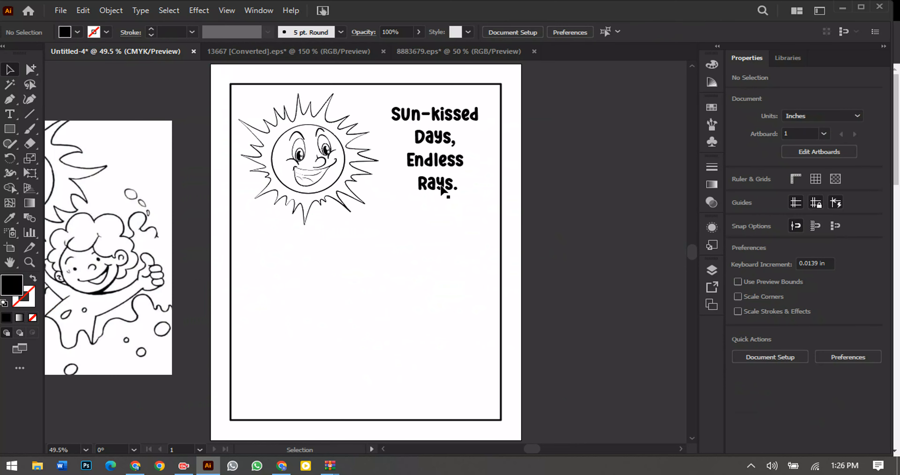
key(ctrl+v)
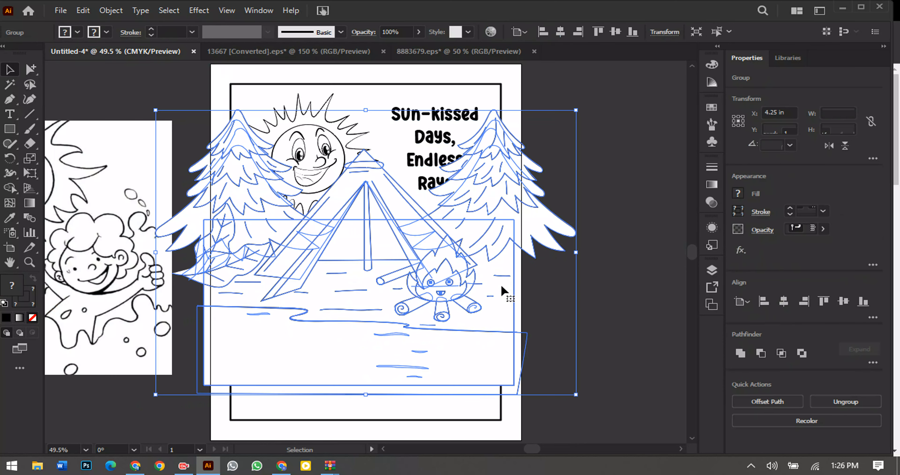
drag(364, 250, 365, 351)
scroll(513, 301, down, 5)
scroll(549, 297, up, 2)
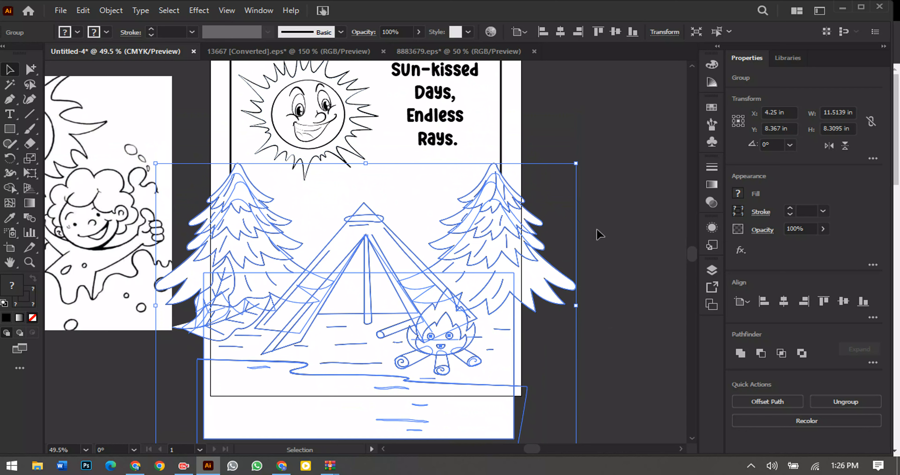
- Set the stroke weight of the pasted camp scene to 2 pt
click(151, 29)
click(152, 29)
click(153, 29)
click(603, 192)
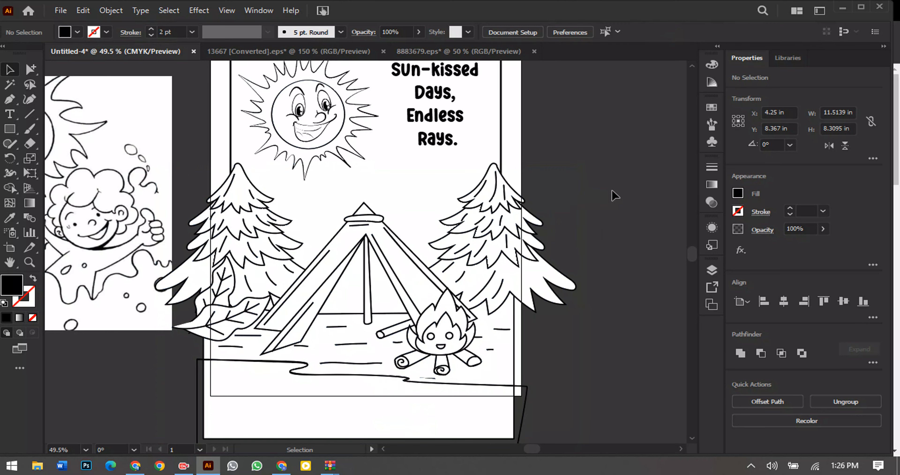
- Set the stroke weight of the pasted camp scene to 1.5 pt
click(491, 236)
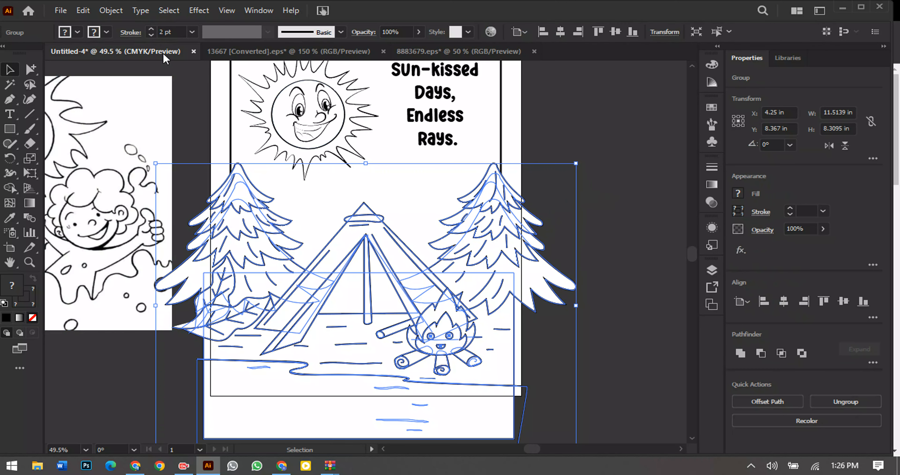
click(166, 32)
text(1)
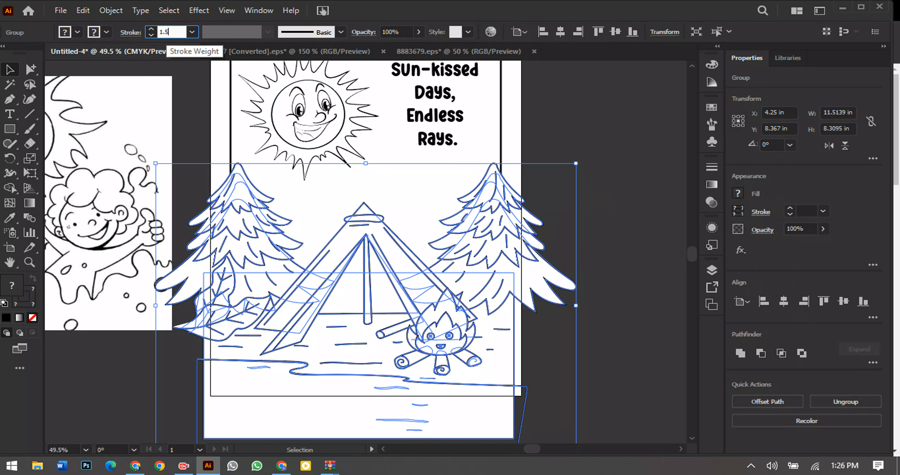
text(.5)
key(Return)
click(619, 163)
scroll(611, 179, up, 1)
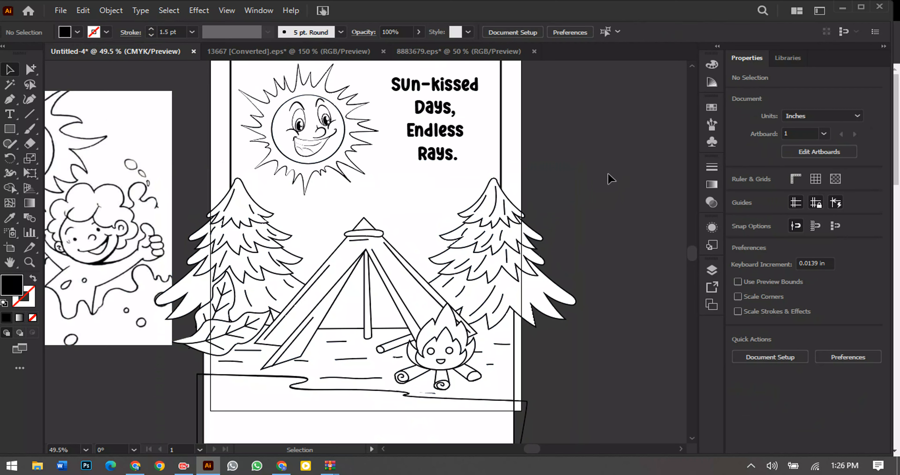
- Move the camp scene straight up by about 0.25 in on the page
scroll(589, 181, down, 1)
click(475, 245)
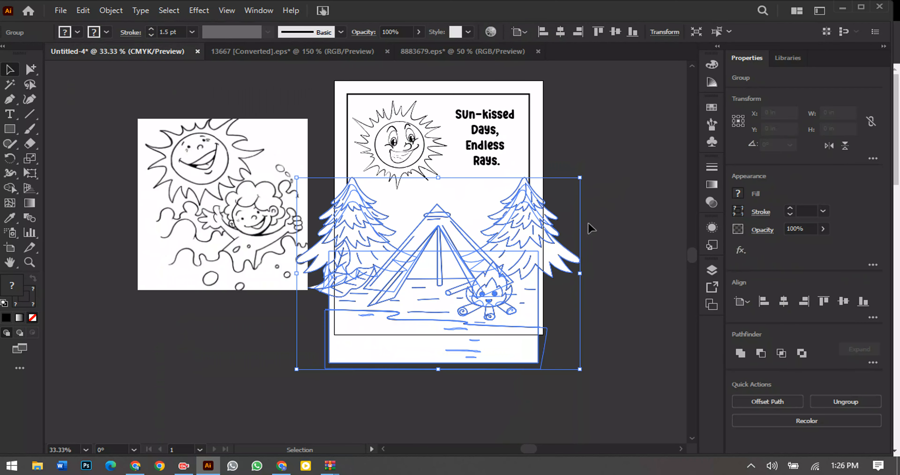
scroll(594, 232, up, 3)
click(596, 311)
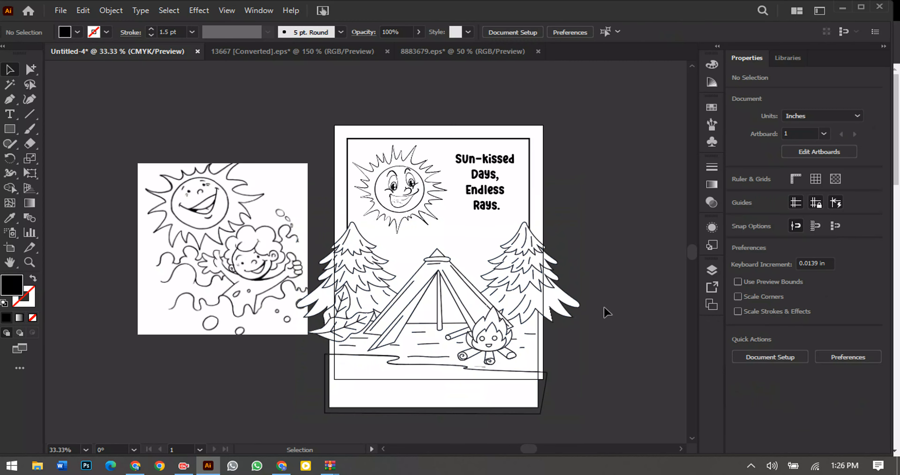
drag(466, 321, 465, 315)
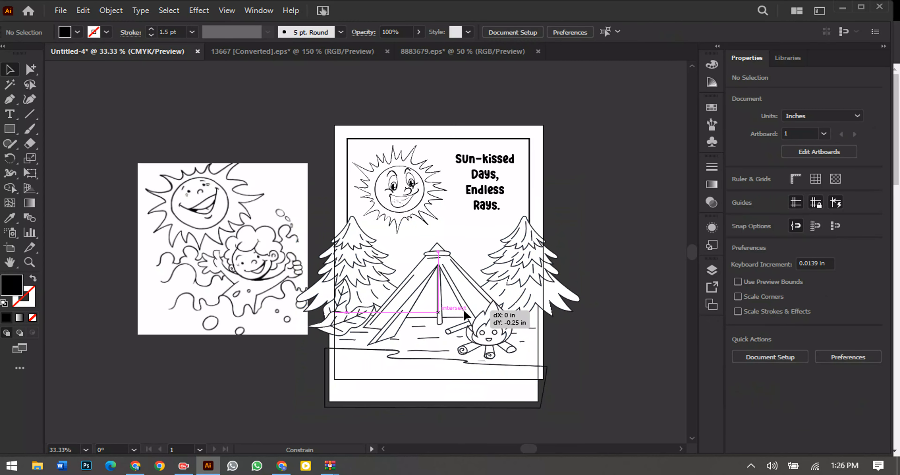
click(629, 261)
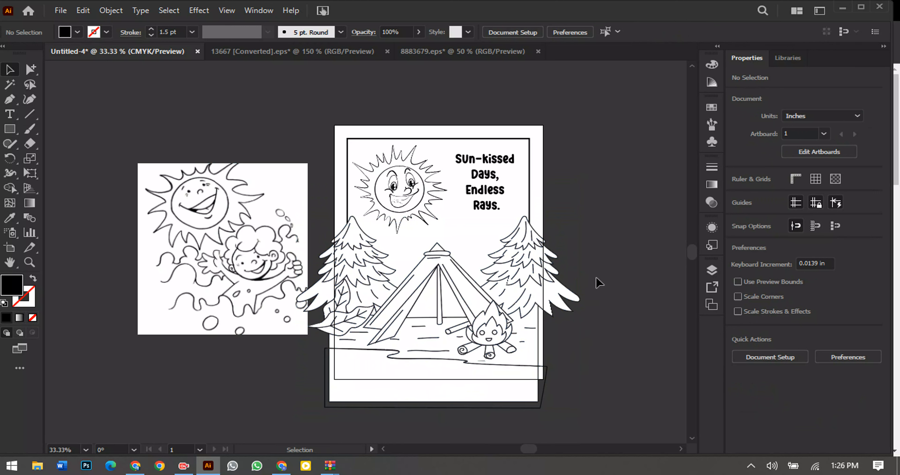
click(521, 297)
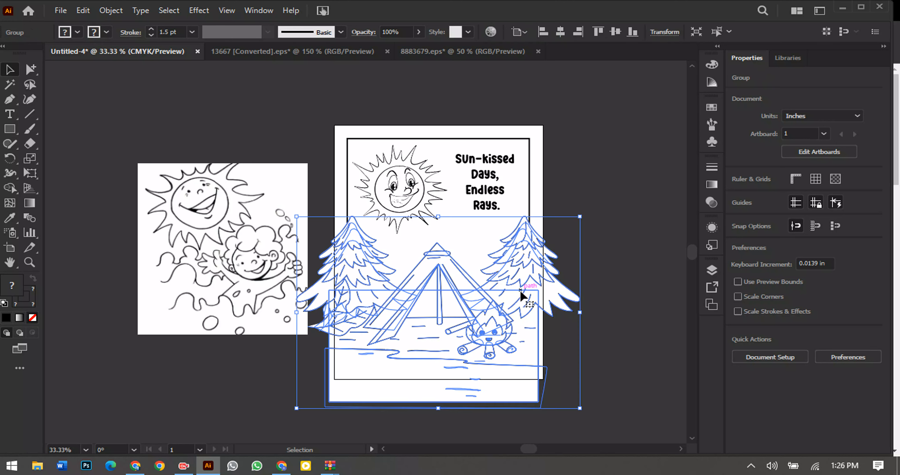
click(569, 167)
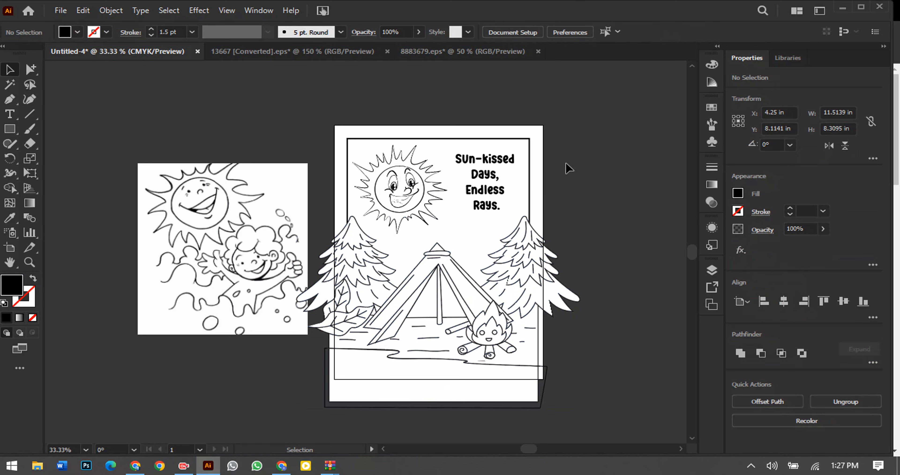
scroll(577, 235, up, 1)
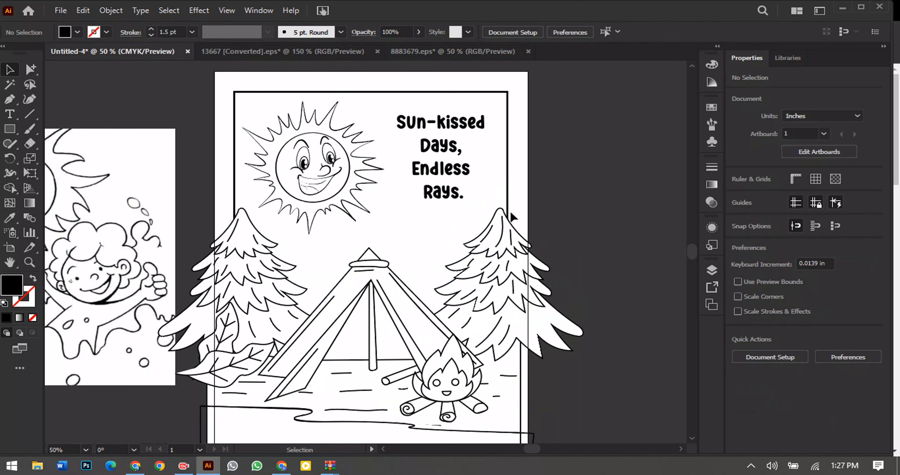
- Duplicate the page frame rectangle in place and bring the copy to the front of the stacking order
click(508, 185)
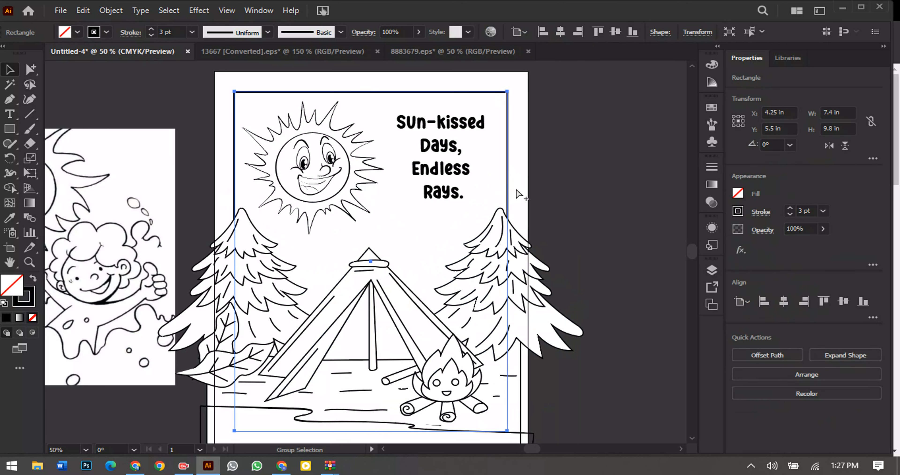
key(v)
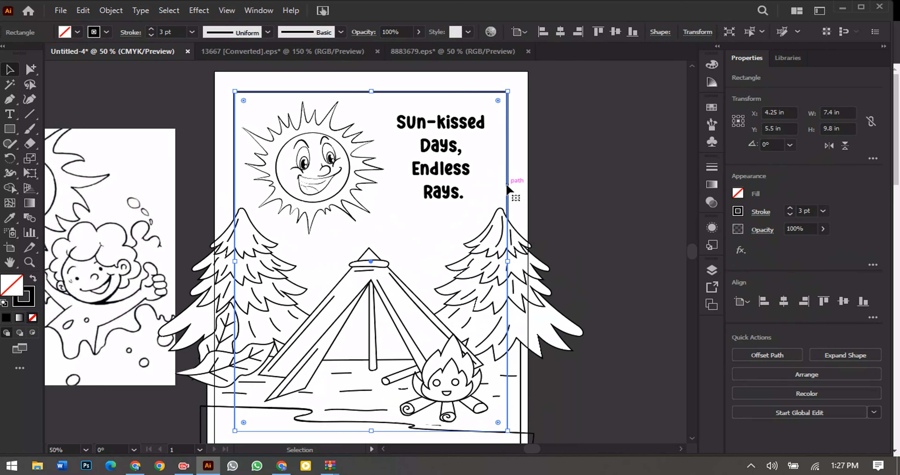
right_click(507, 185)
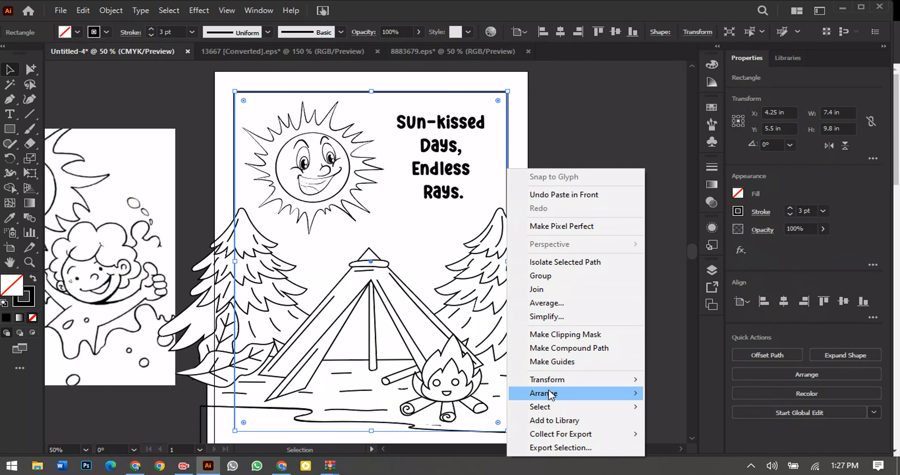
mouse_move(551, 394)
click(704, 397)
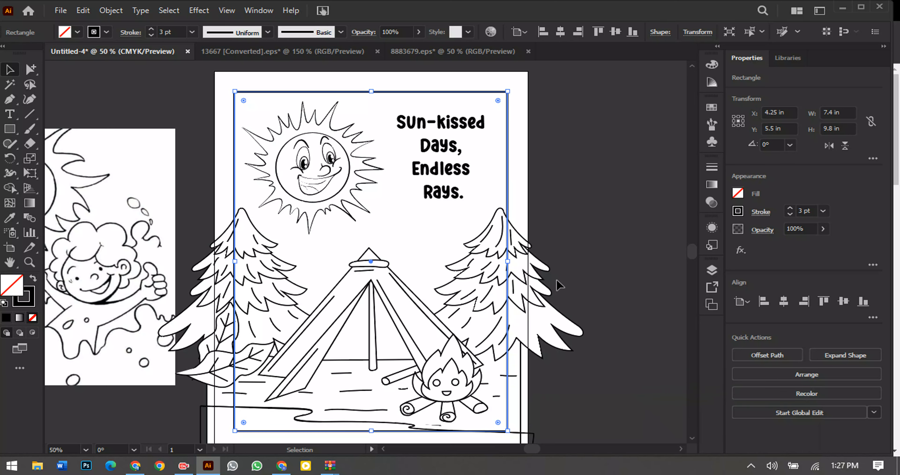
- Make a clipping mask from the duplicated frame rectangle and the camp scene, trimming everything outside the page frame
shift+click(529, 282)
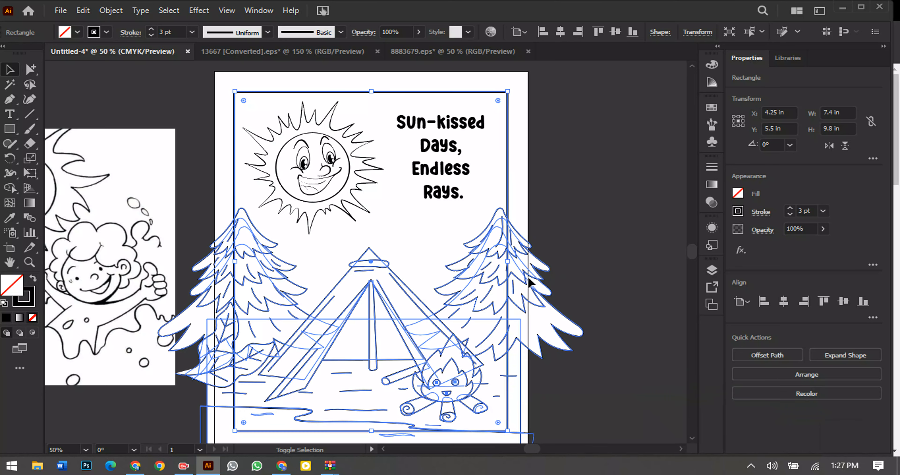
click(596, 250)
click(509, 318)
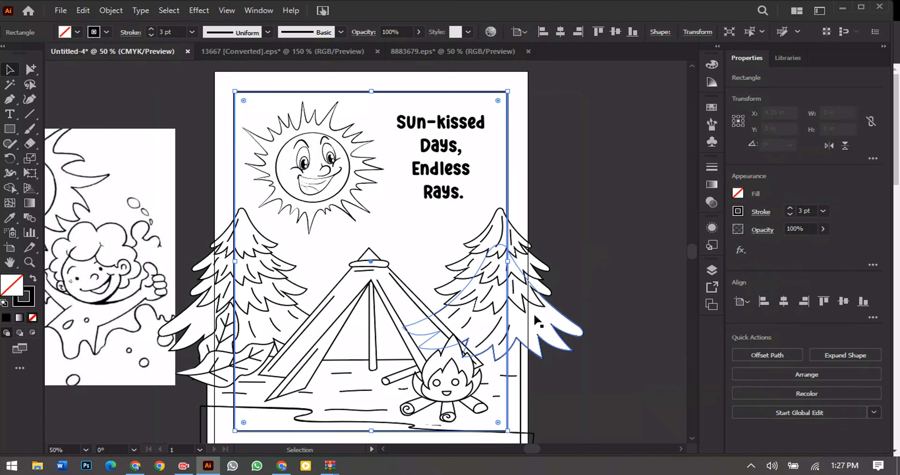
shift+click(544, 309)
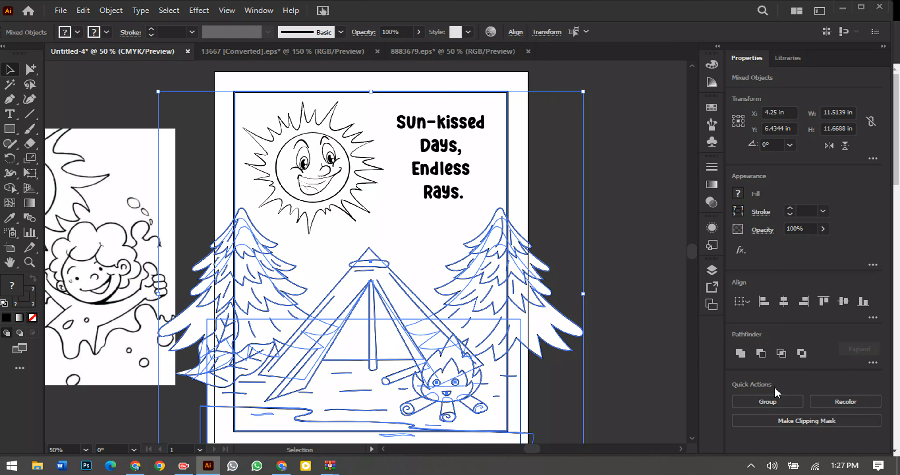
click(829, 422)
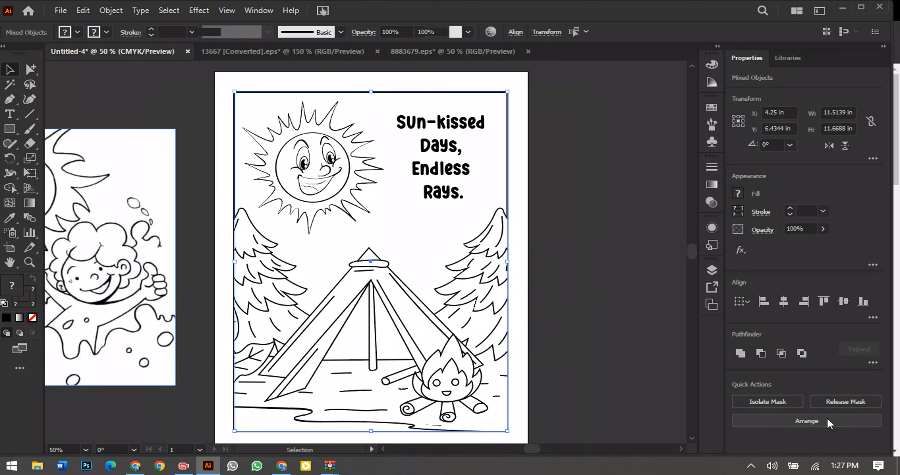
click(600, 270)
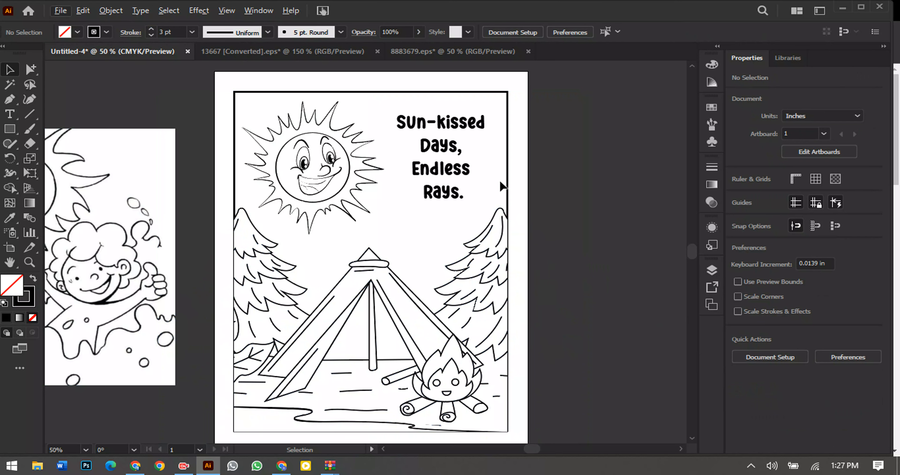
- Send the clipped camp scene behind the page frame so it no longer covers the border
scroll(507, 164, up, 2)
scroll(500, 304, down, 6)
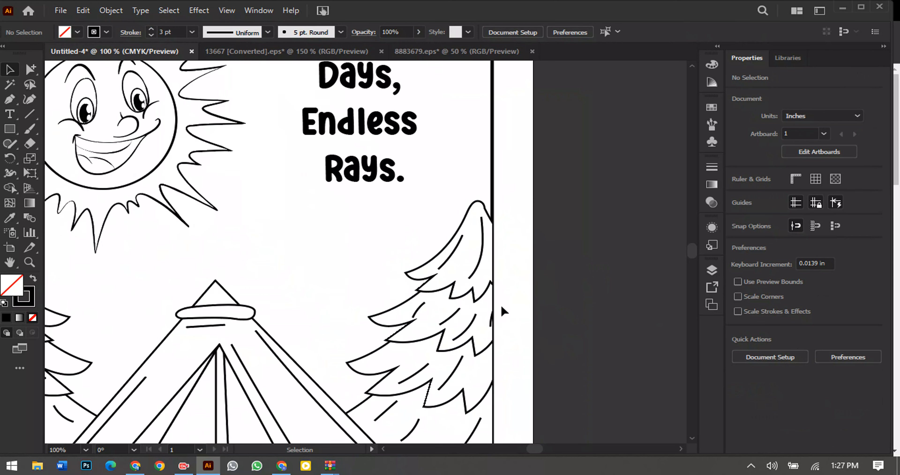
scroll(587, 283, down, 2)
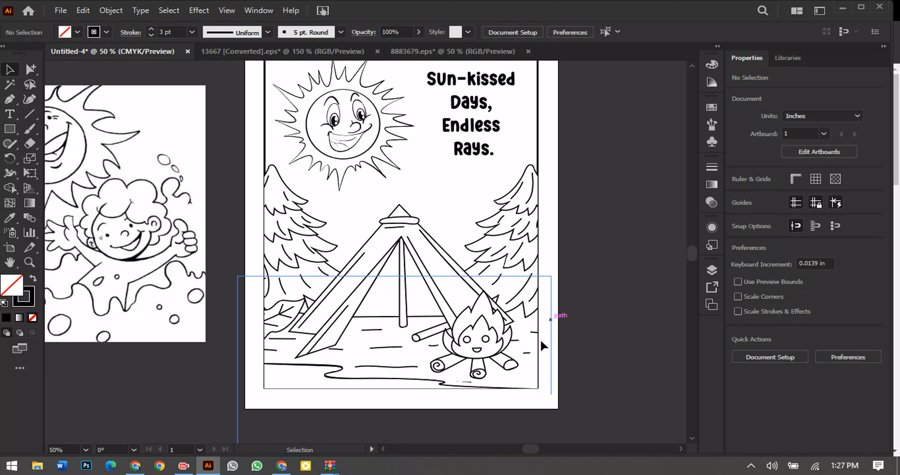
scroll(603, 264, up, 1)
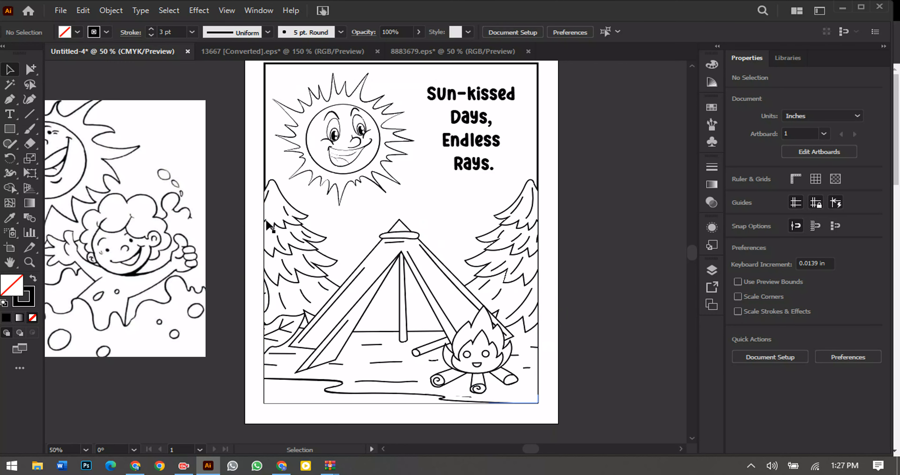
click(287, 233)
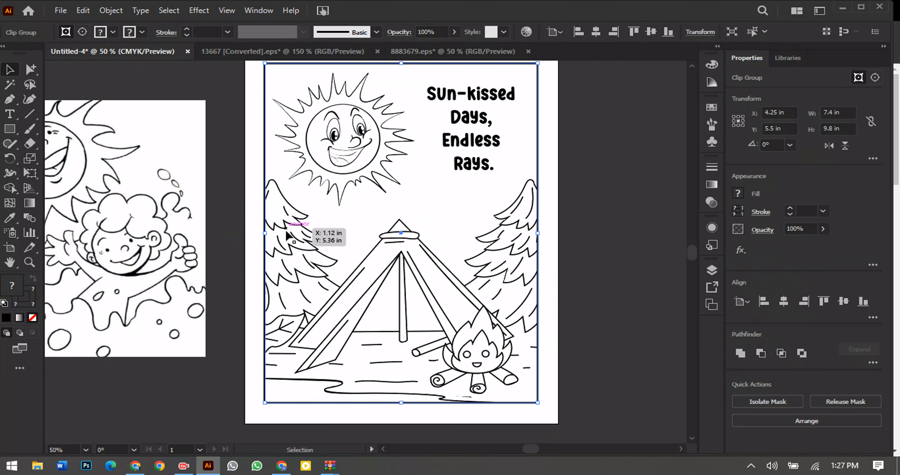
click(567, 165)
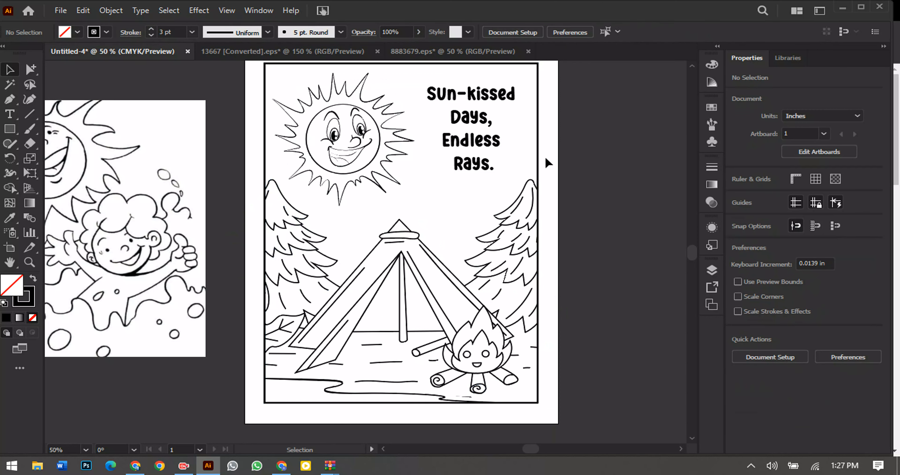
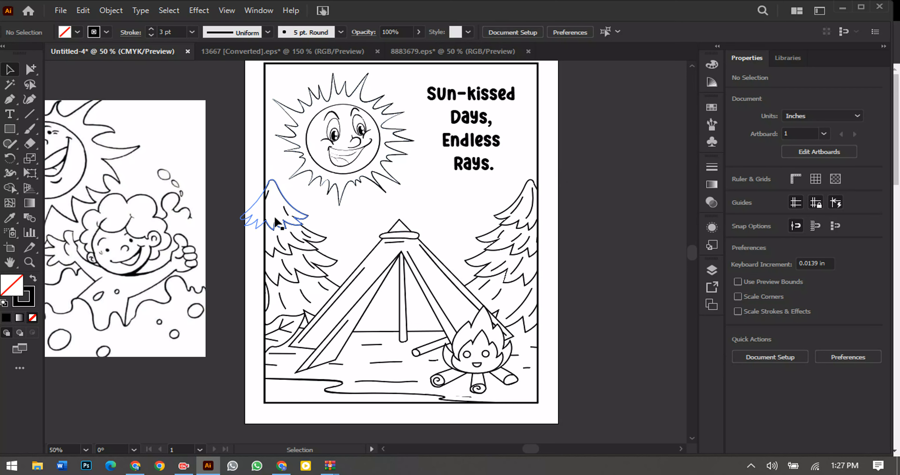
- Enlarge the quote to about 56.7 pt with 59.02 pt leading and tracking of 34, and shift it slightly left
key(alt)
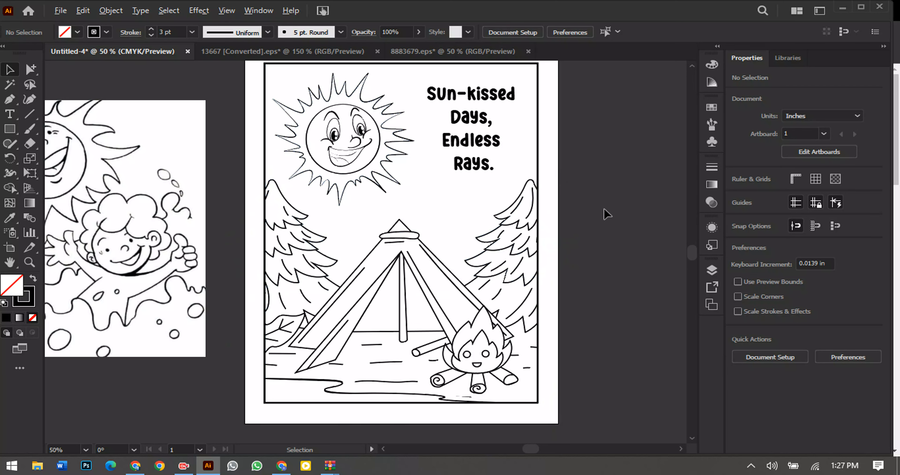
key(space)
drag(601, 171, 582, 210)
click(472, 204)
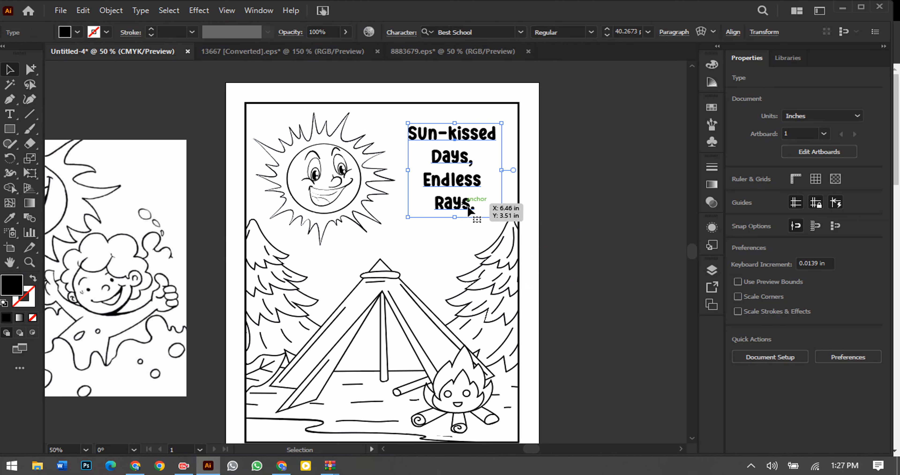
drag(502, 217, 467, 221)
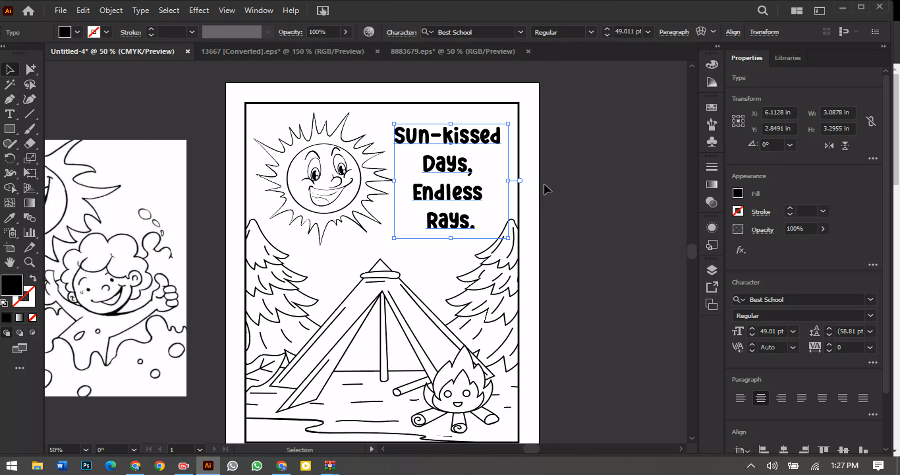
click(829, 350)
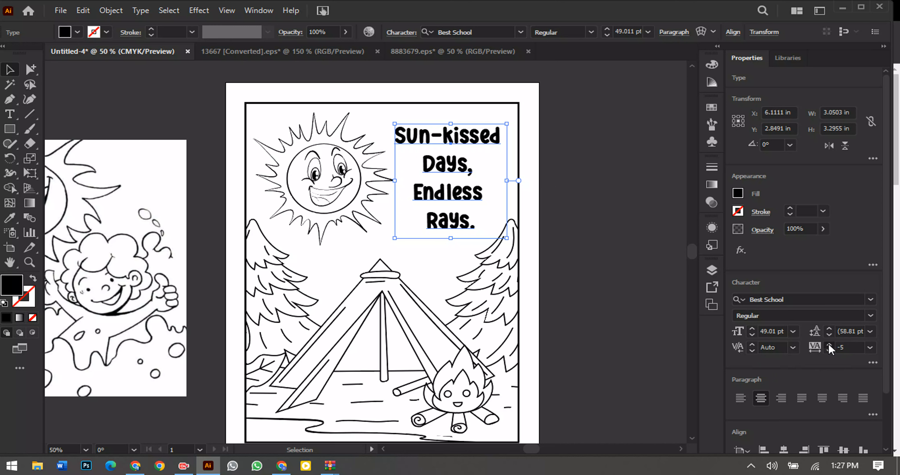
drag(829, 344, 827, 333)
drag(517, 229, 526, 237)
click(604, 231)
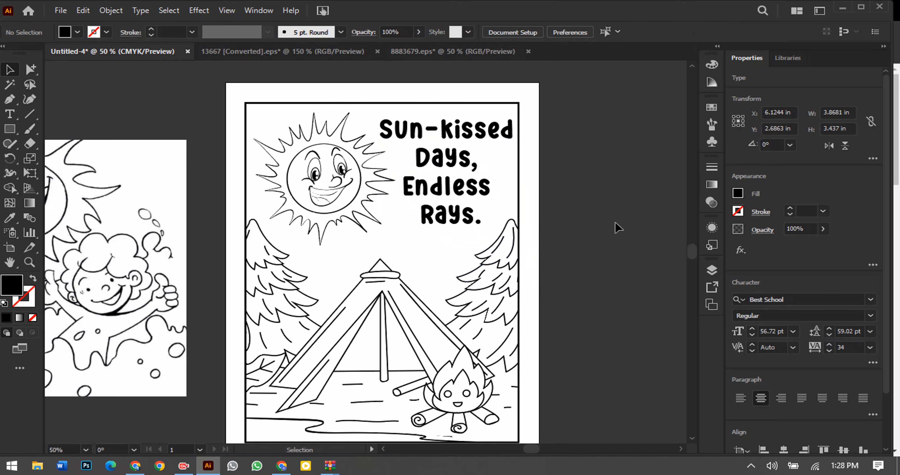
drag(451, 225, 441, 227)
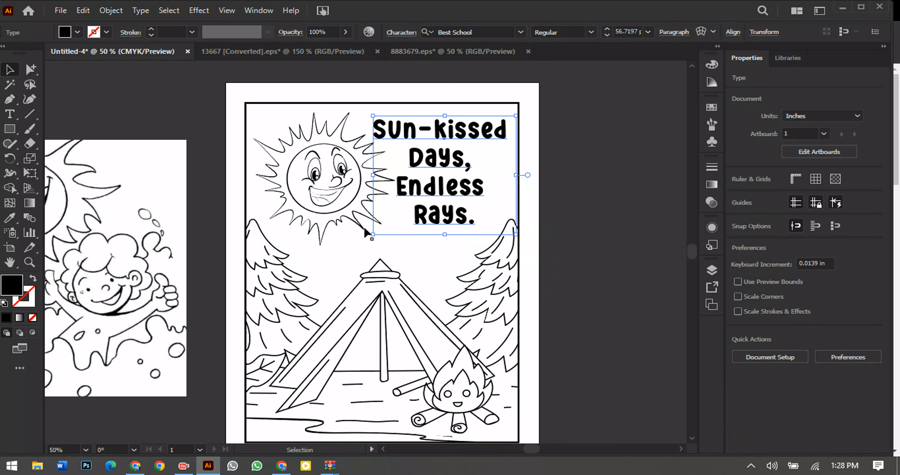
- Shrink the sun to about 3.1 in wide and move it slightly up and left, away from the quote
click(367, 233)
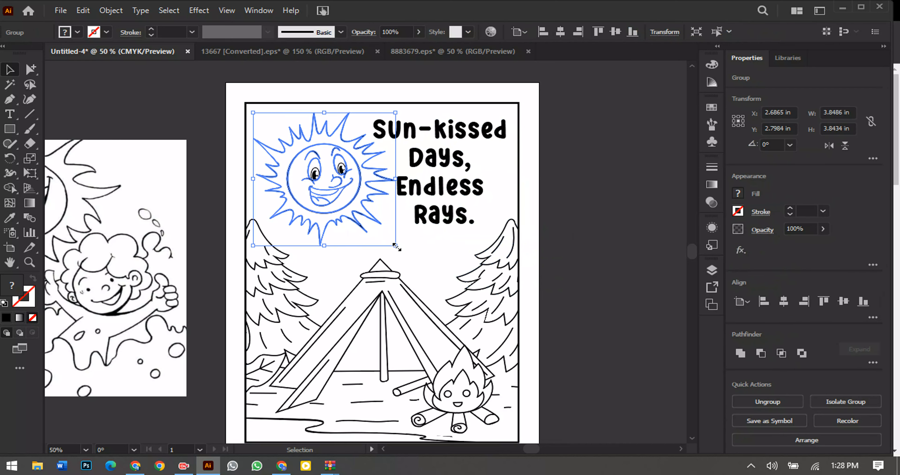
drag(395, 246, 382, 237)
drag(347, 192, 336, 186)
- Enlarge the quote to about 65.9 pt and convert the text to outlines
click(450, 214)
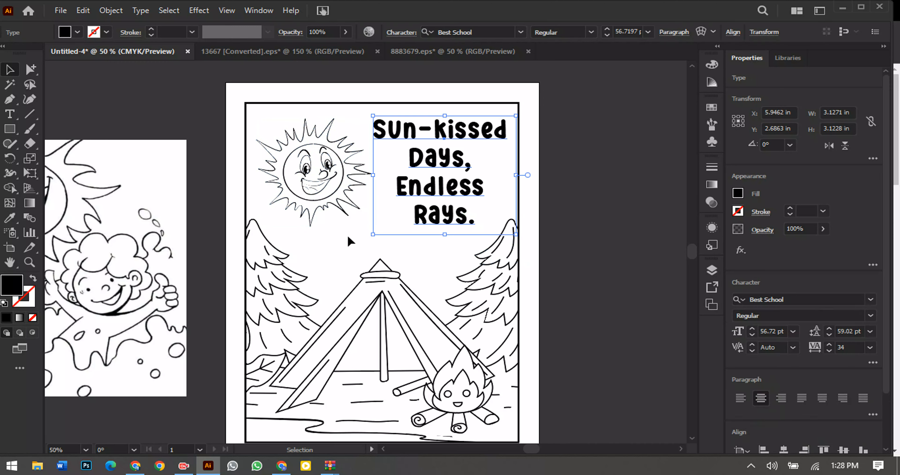
drag(373, 234, 359, 247)
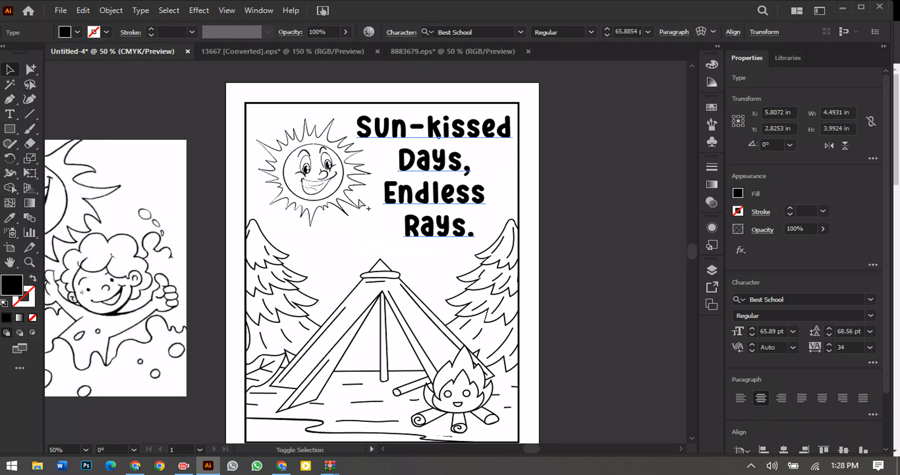
key(ctrl+shift+o)
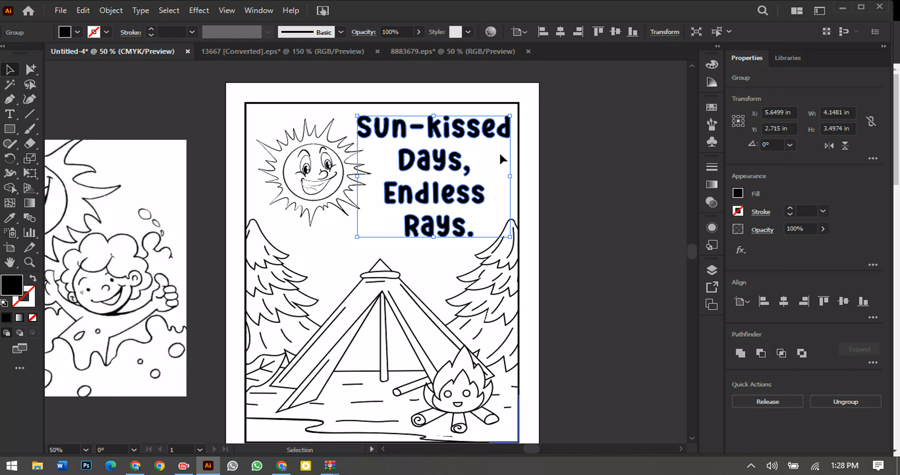
- Swap the quote's fill and stroke for hollow letters with a black outline, and set its stroke weight to 1.5 pt
click(33, 278)
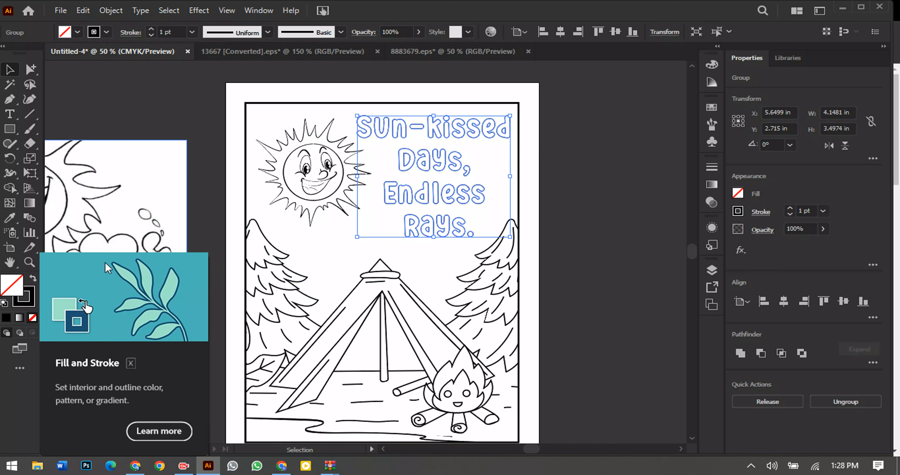
click(180, 29)
text(1.)
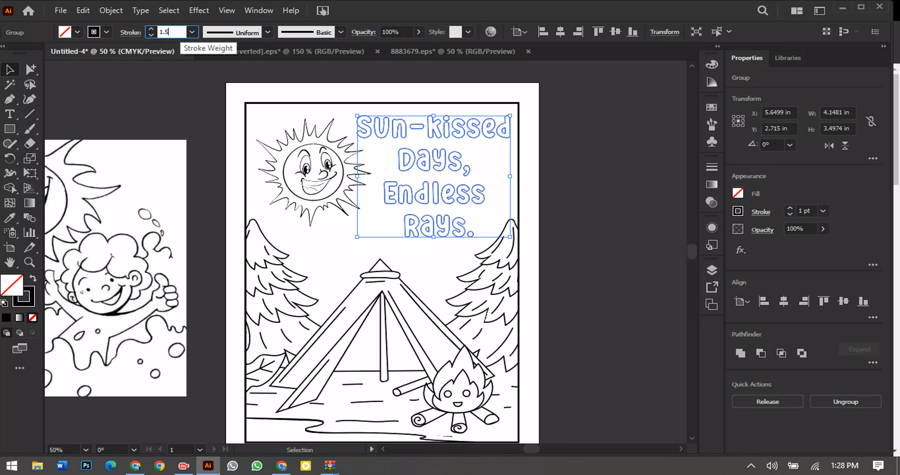
text(5)
key(Return)
click(530, 131)
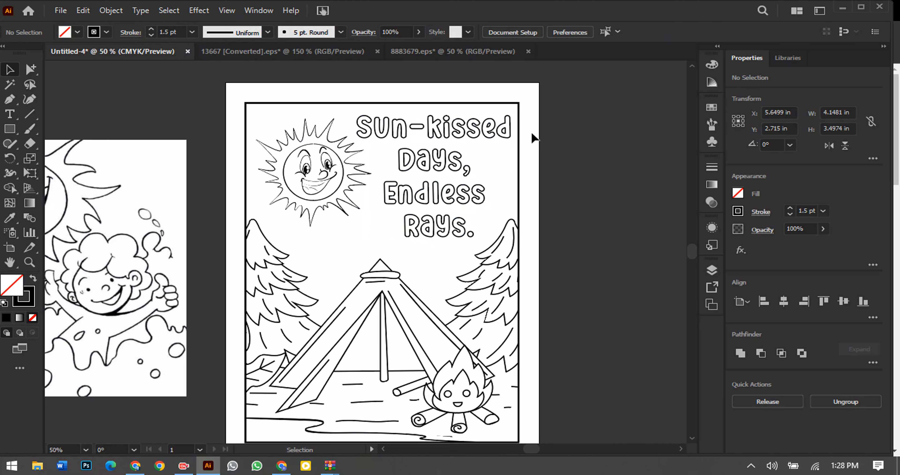
- Expand the fill and stroke of the outlined quote
click(485, 130)
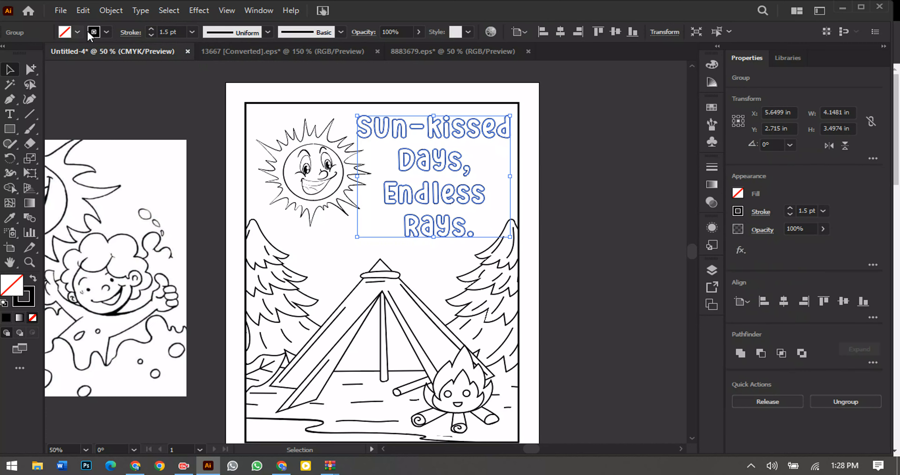
click(111, 10)
click(172, 151)
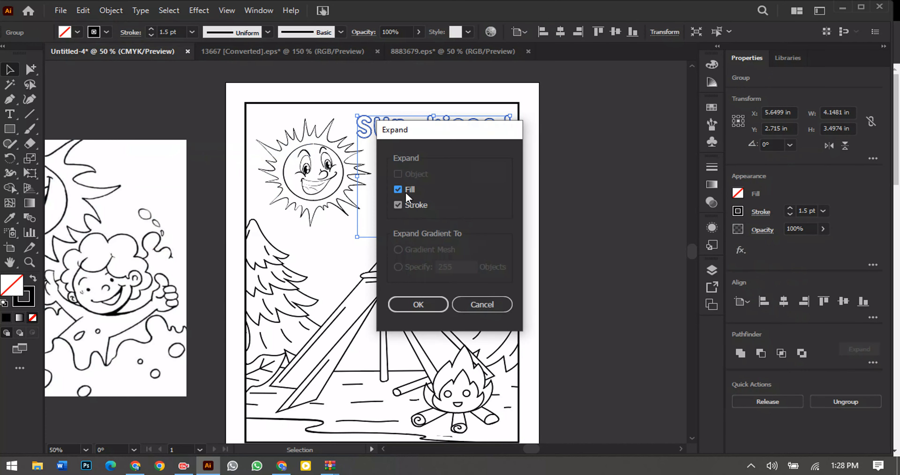
click(419, 304)
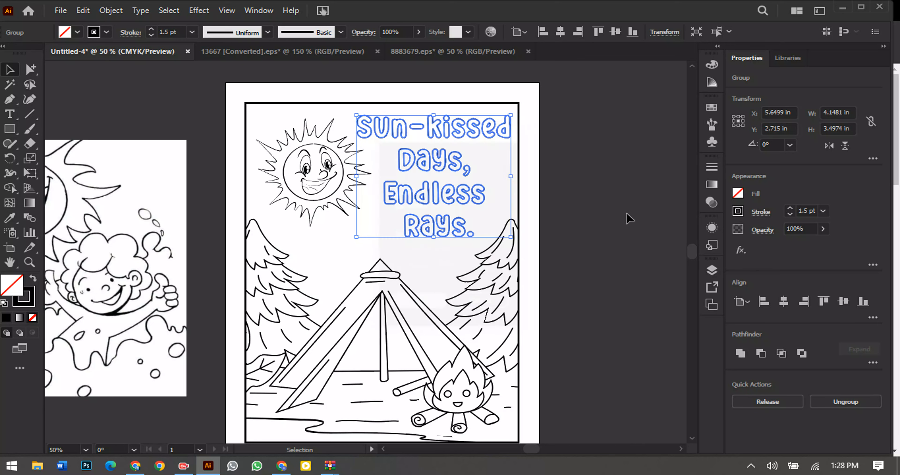
click(571, 180)
- Delete the reference image of the sun and swimming child beside the artboard
scroll(573, 179, down, 2)
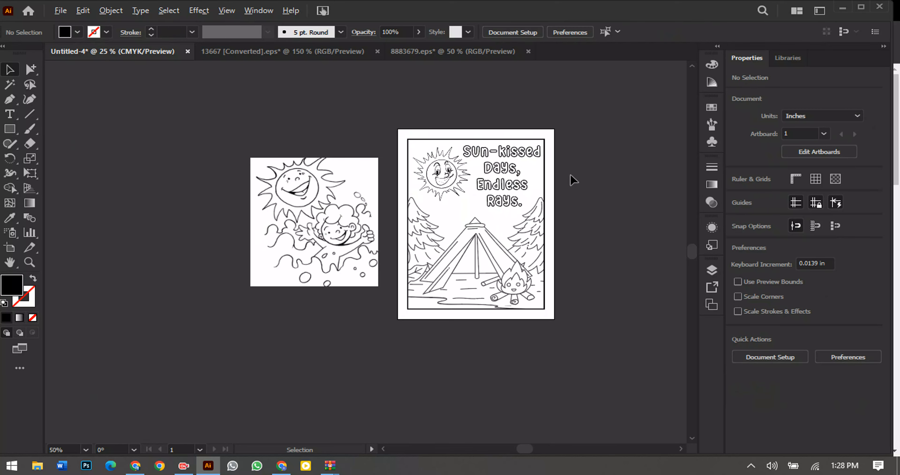
click(333, 191)
scroll(334, 223, up, 1)
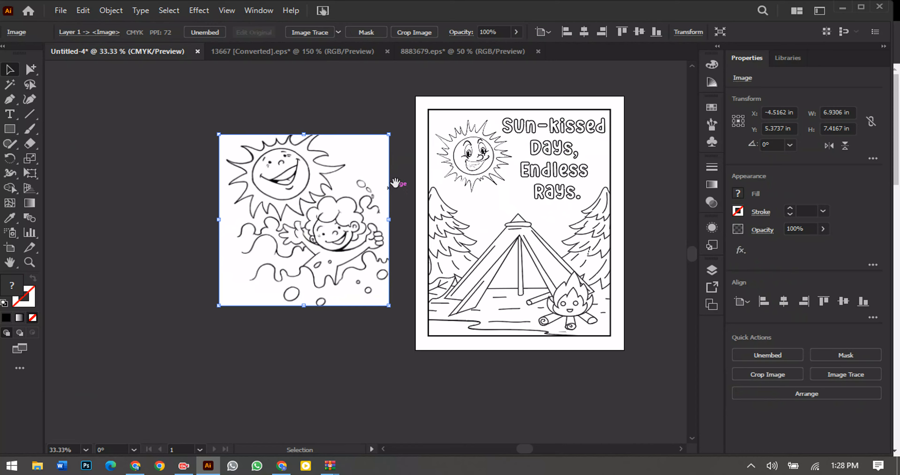
drag(394, 182, 324, 209)
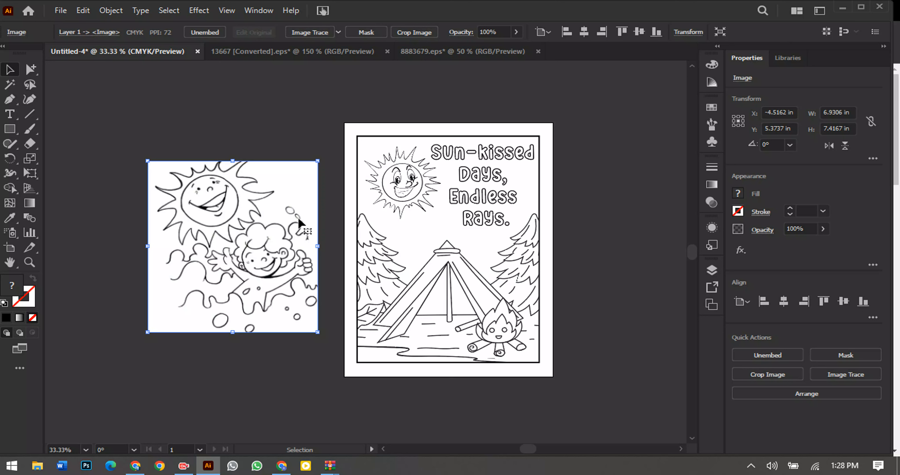
drag(550, 179, 510, 188)
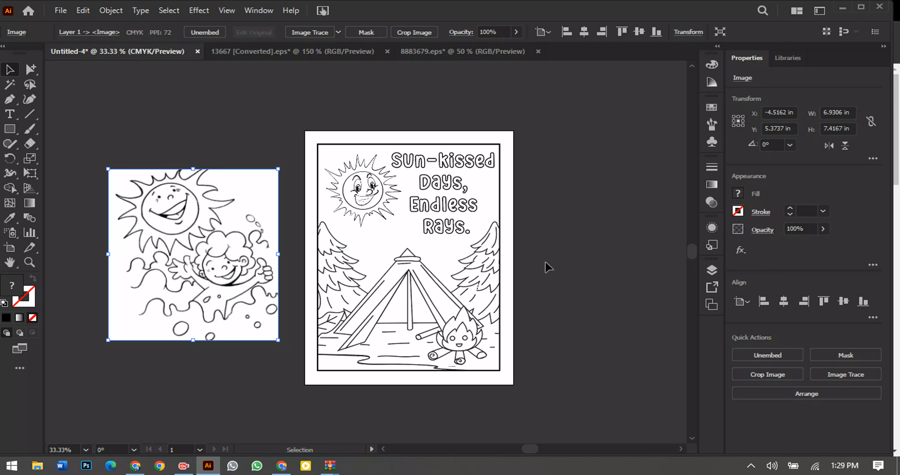
key(Delete)
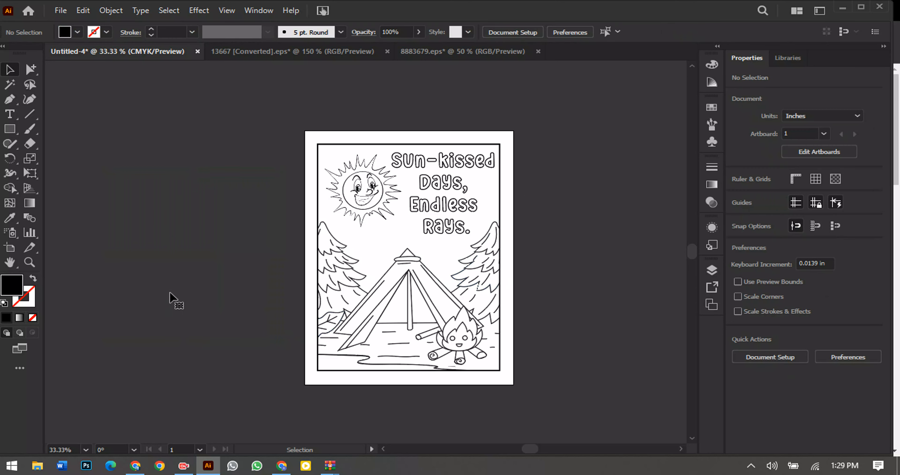